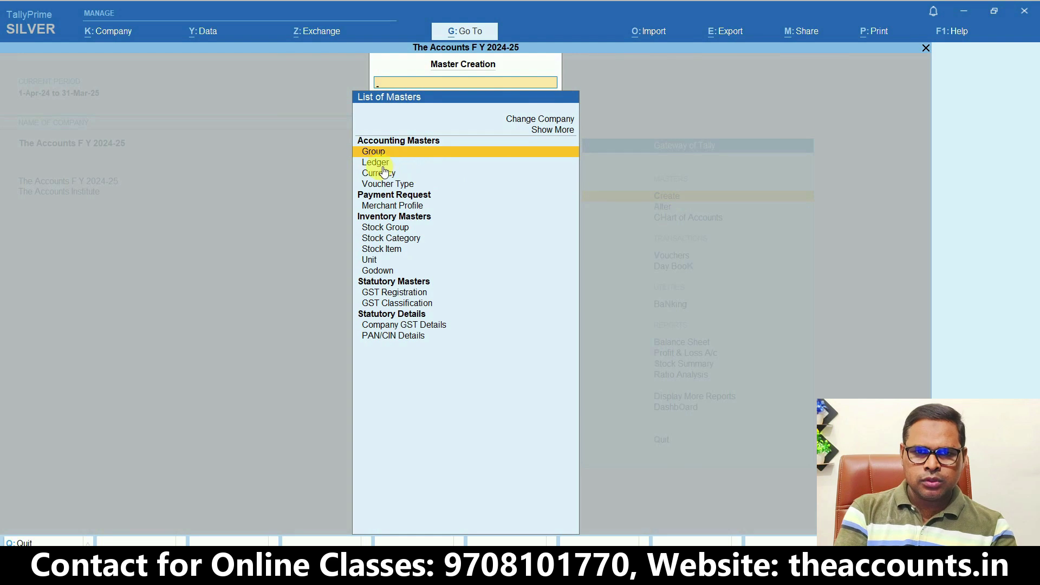
# Pick Ledger from the List of Masters to get a blank Ledger Creation form
pyautogui.click(380, 165)
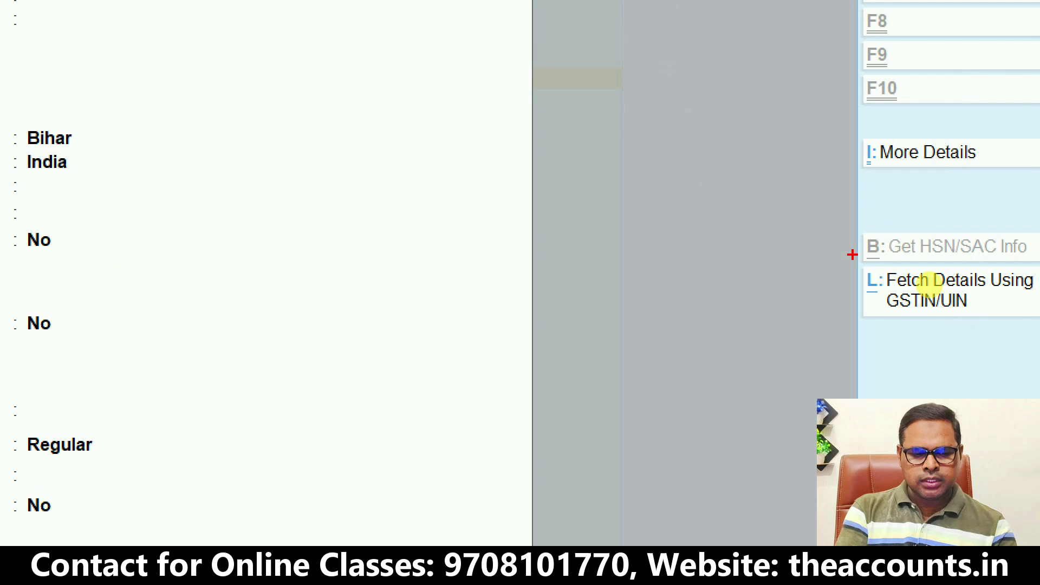
pyautogui.moveTo(852, 255)
pyautogui.mouseDown()
pyautogui.moveTo(878, 302)
pyautogui.moveTo(975, 328)
pyautogui.moveTo(1028, 331)
pyautogui.moveTo(1022, 325)
pyautogui.mouseUp()
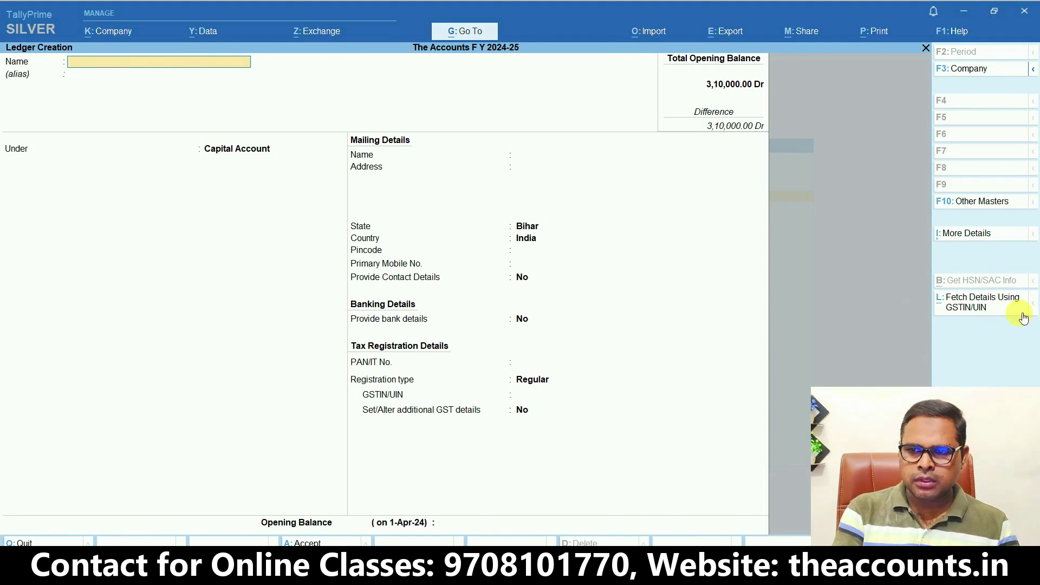
# Fill the ledger from an Excel-copied GSTIN: Acc Limited, Maharashtra, pincode 442502, Regular registration
pyautogui.click(983, 305)
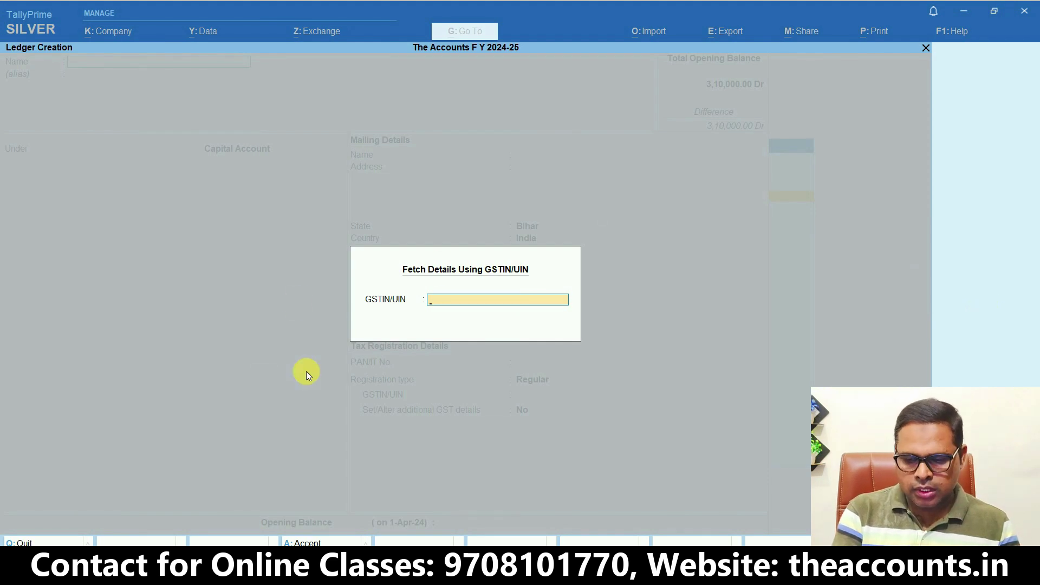
pyautogui.hotkey('alt', 'Tab')
pyautogui.press('Tab')
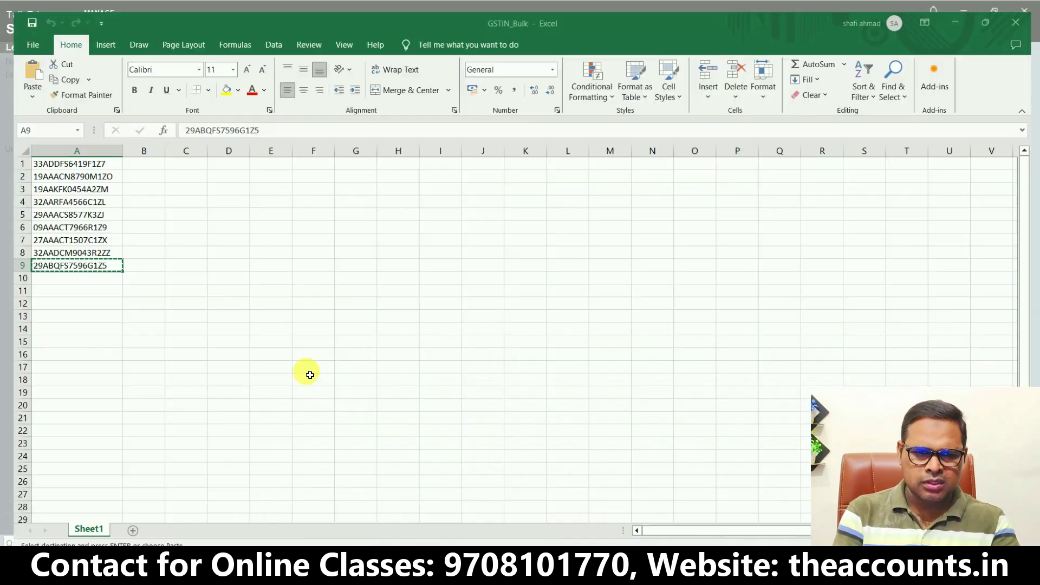
pyautogui.hotkey('ctrl', 'c')
pyautogui.hotkey('alt', 'Tab')
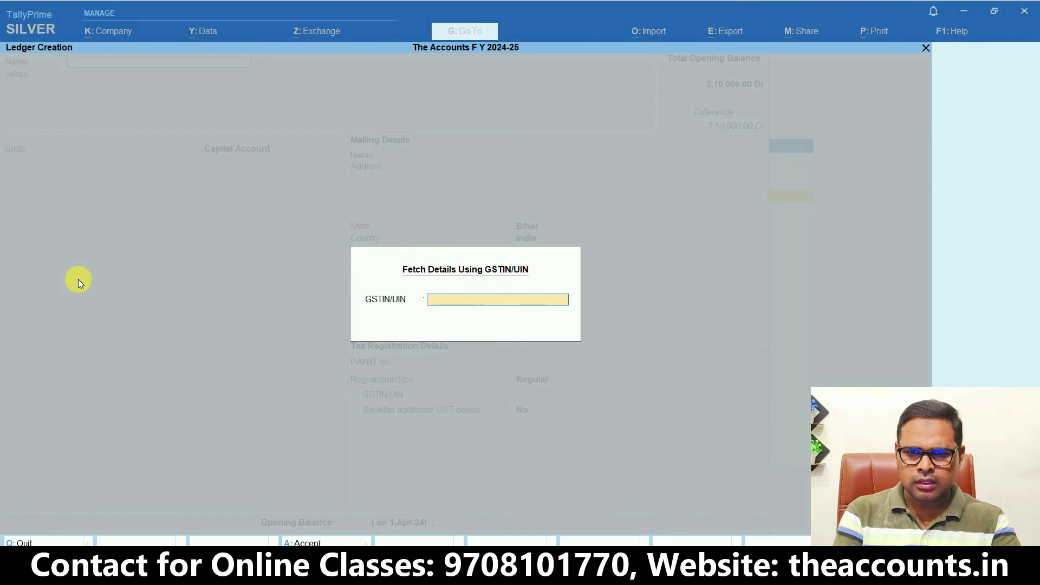
pyautogui.hotkey('ctrl', 'alt', 'v')
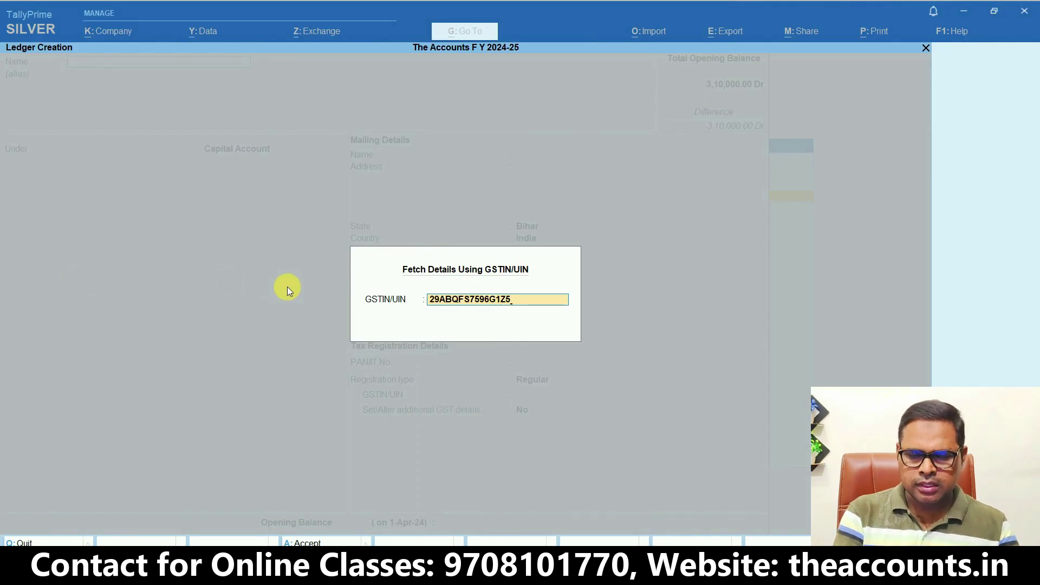
pyautogui.press('Return')
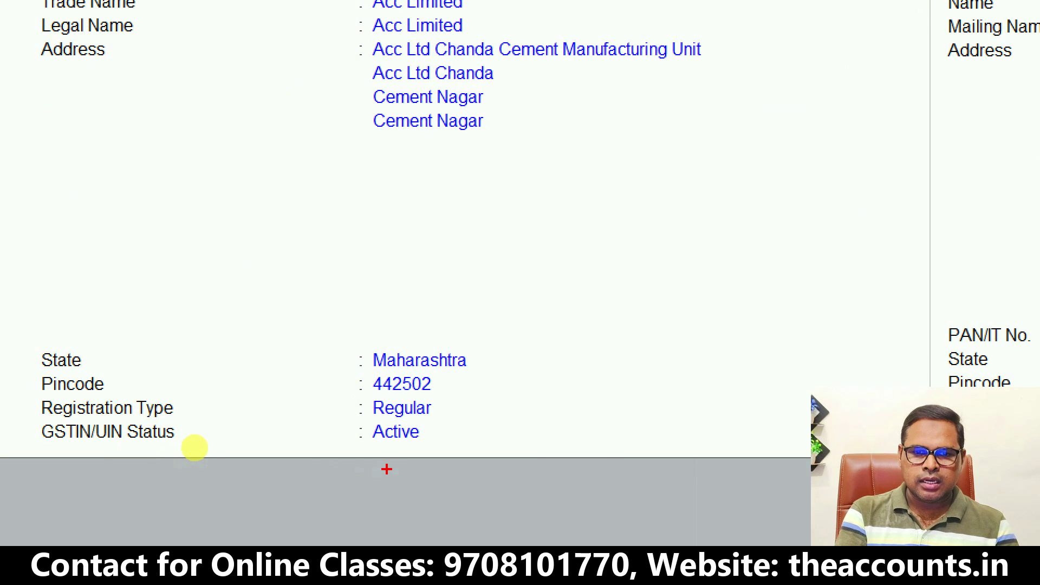
pyautogui.moveTo(397, 458); pyautogui.dragTo(538, 298)
pyautogui.press('Escape')
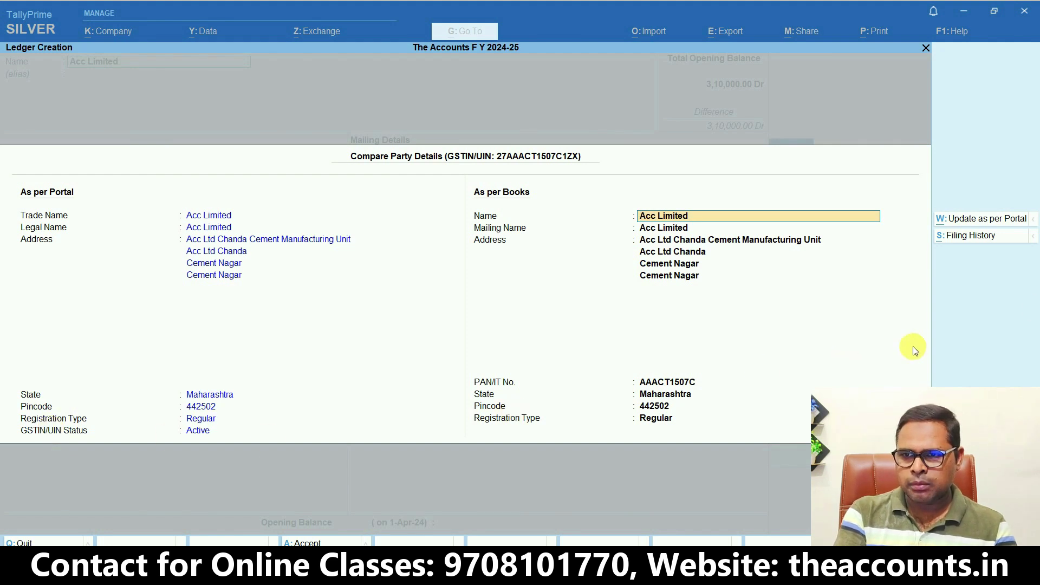
# Show Acc Limited's filing history with its recent GSTR-1 and GSTR-3B returns
pyautogui.hotkey('ctrl', '1')
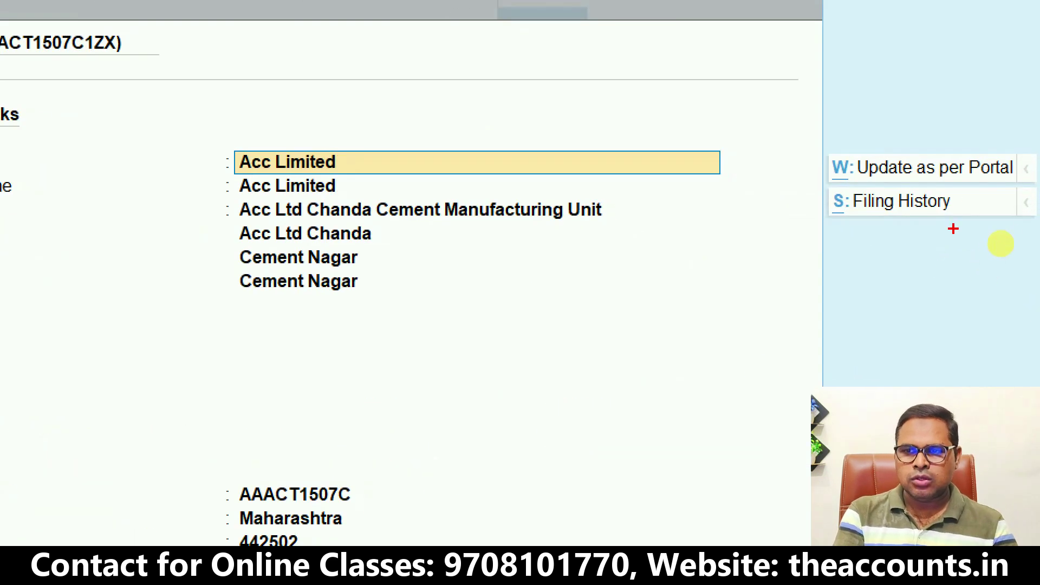
pyautogui.moveTo(970, 188)
pyautogui.mouseDown()
pyautogui.moveTo(787, 213)
pyautogui.moveTo(978, 174)
pyautogui.mouseUp()
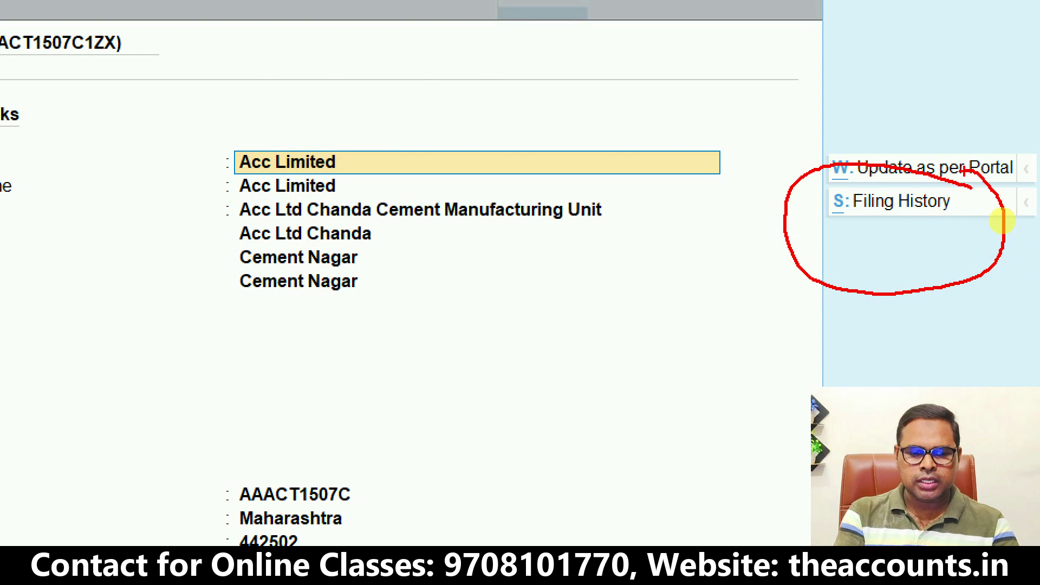
pyautogui.press('Escape')
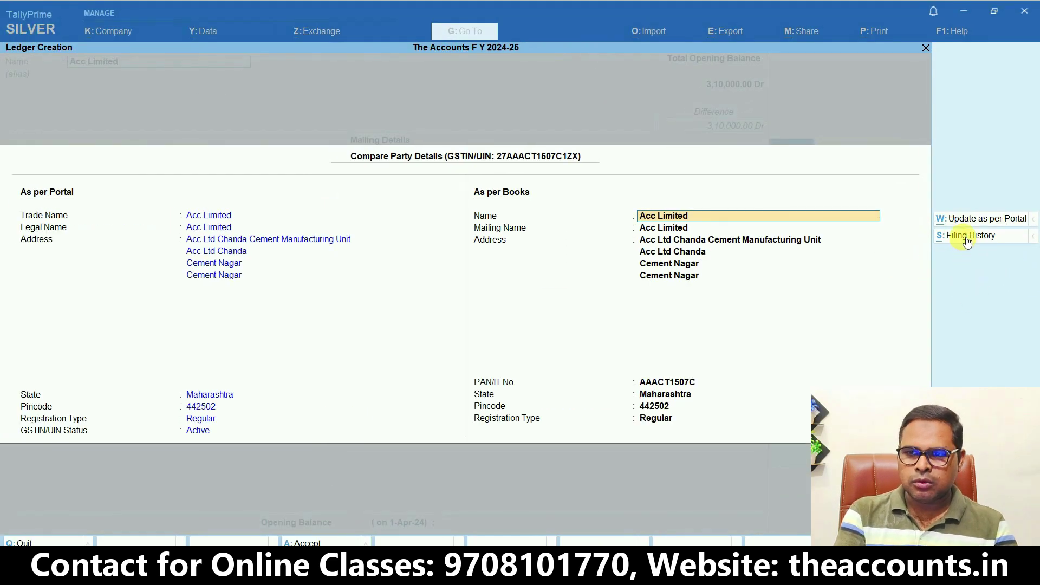
pyautogui.click(967, 238)
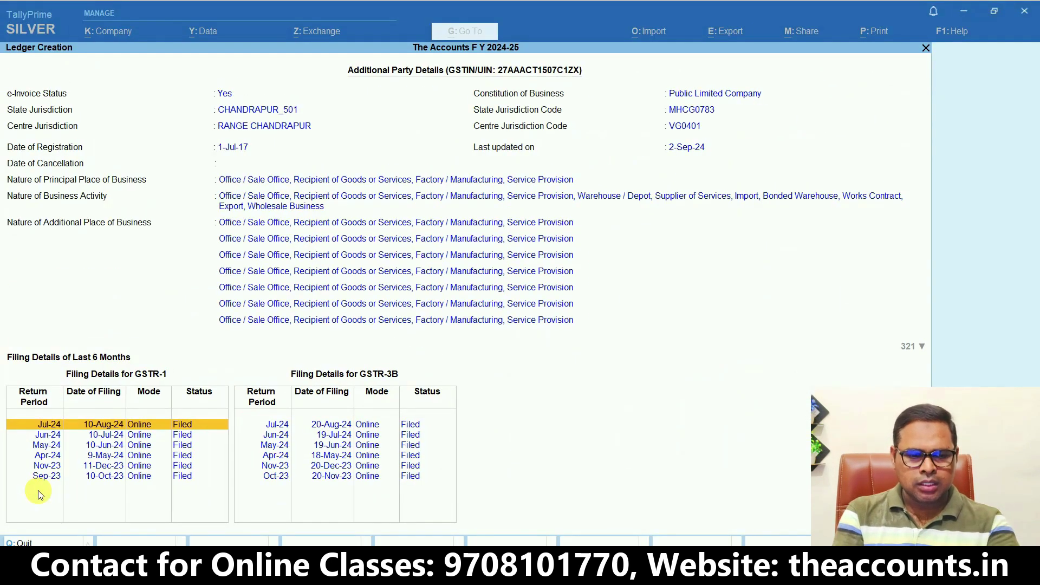
# Place the Acc Limited ledger under Sundry Debtors and exit back to the List of Masters
pyautogui.press('Escape')
pyautogui.press('Return')
pyautogui.press('Return')
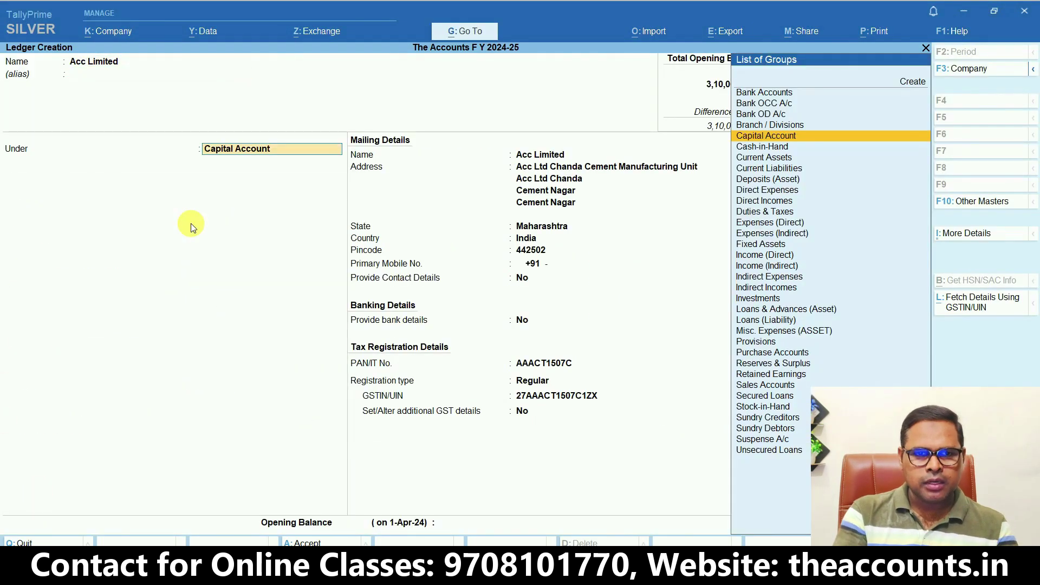
pyautogui.write('Sund')
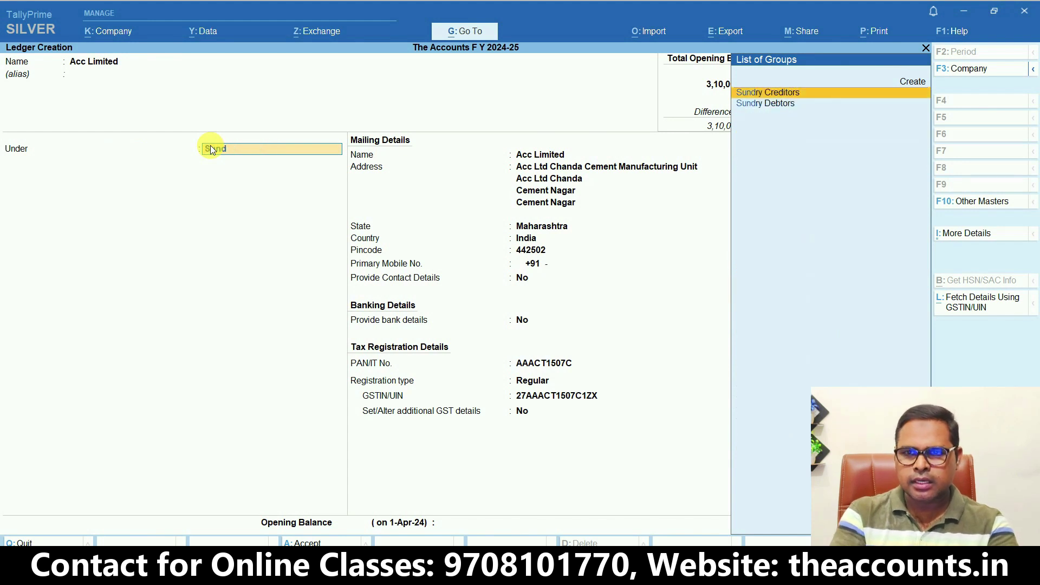
pyautogui.press('Down')
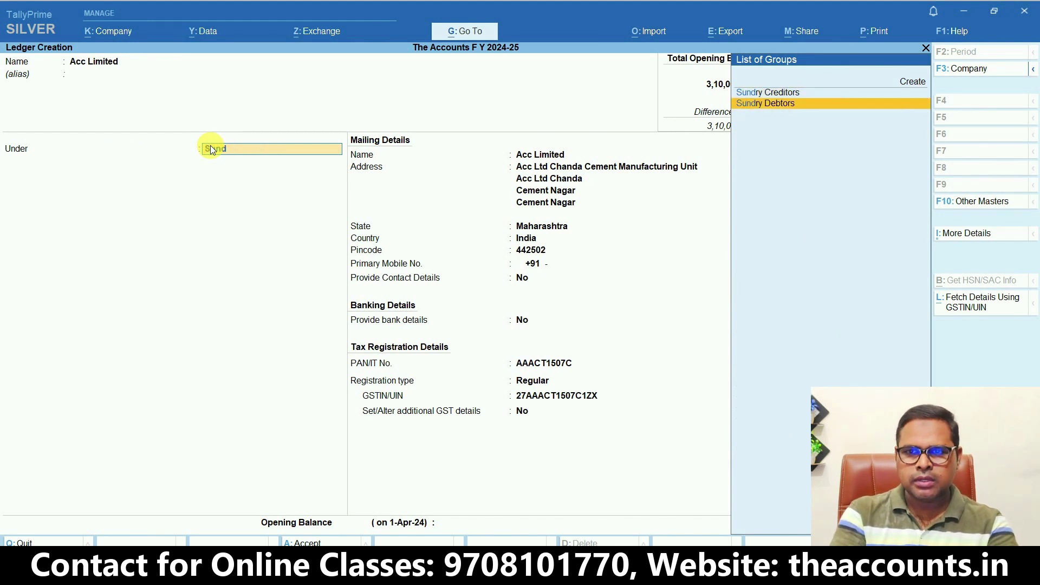
pyautogui.press('Return')
pyautogui.press('Return')
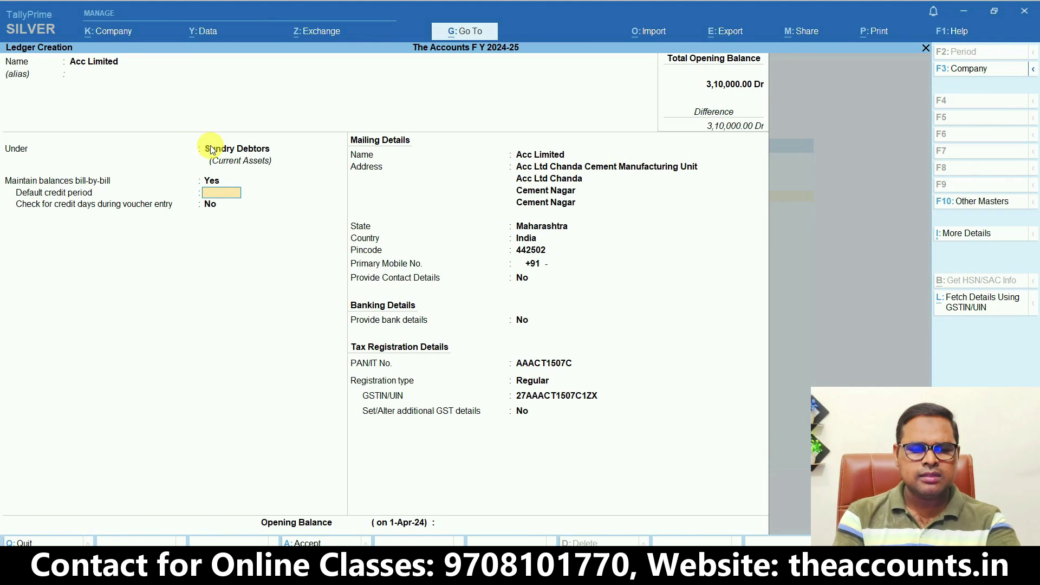
pyautogui.press('Escape')
pyautogui.press('y')
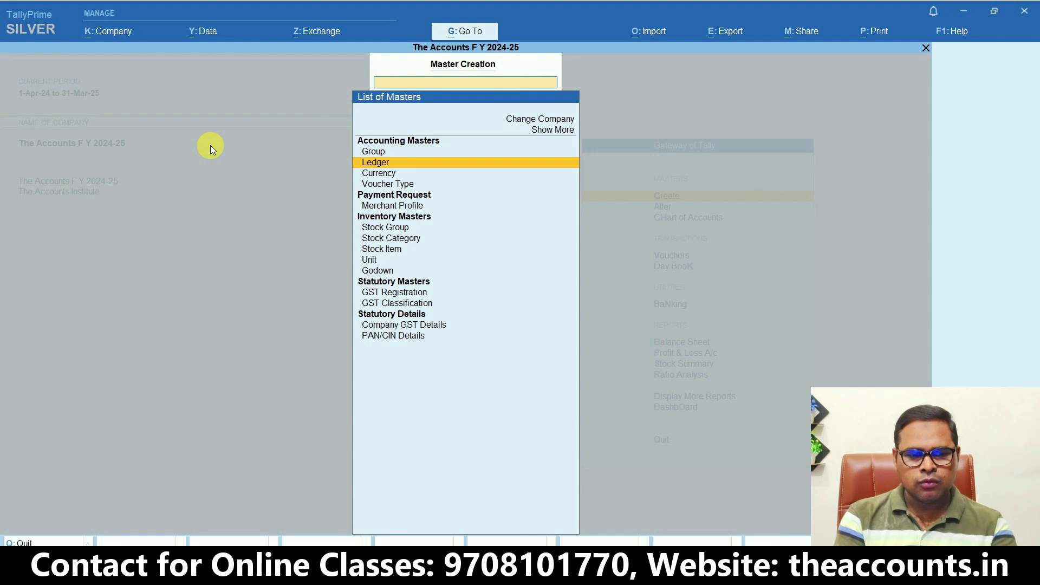
# Go To 'Multi Creation of Ledger Using GSTIN/UIN' by searching 'Mu'
pyautogui.press('Return')
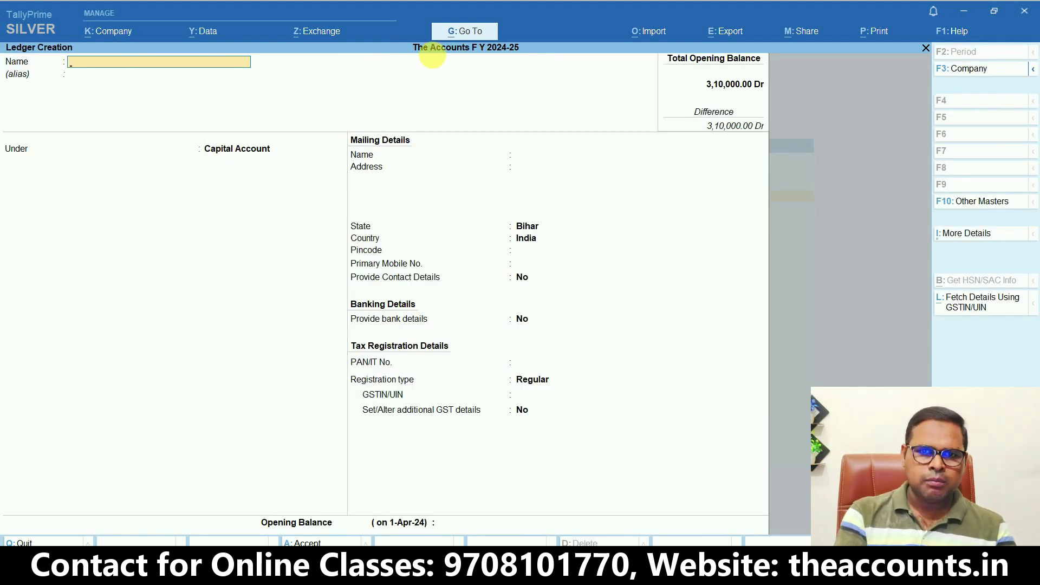
pyautogui.click(455, 32)
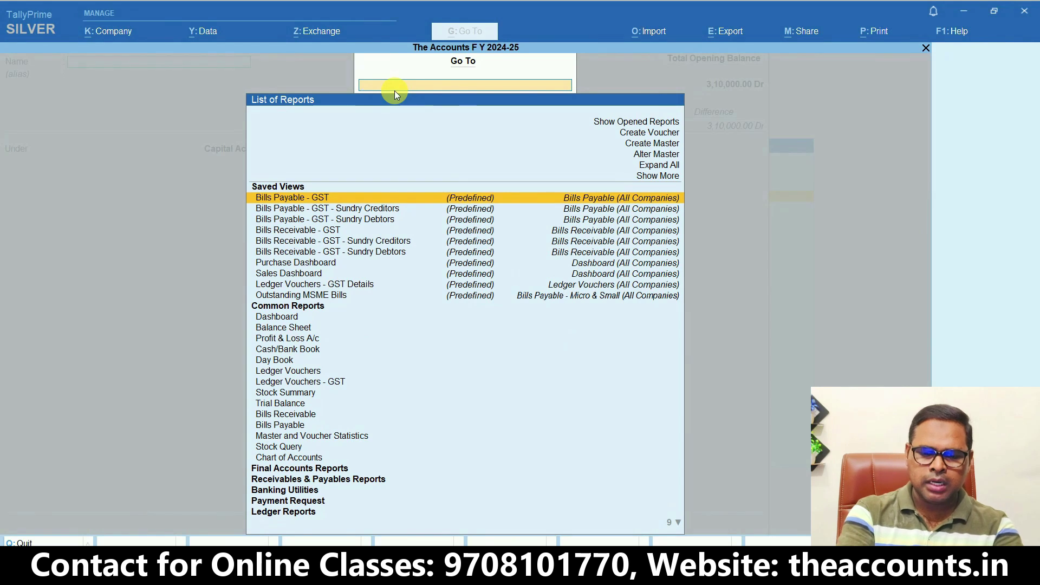
pyautogui.write('Mu')
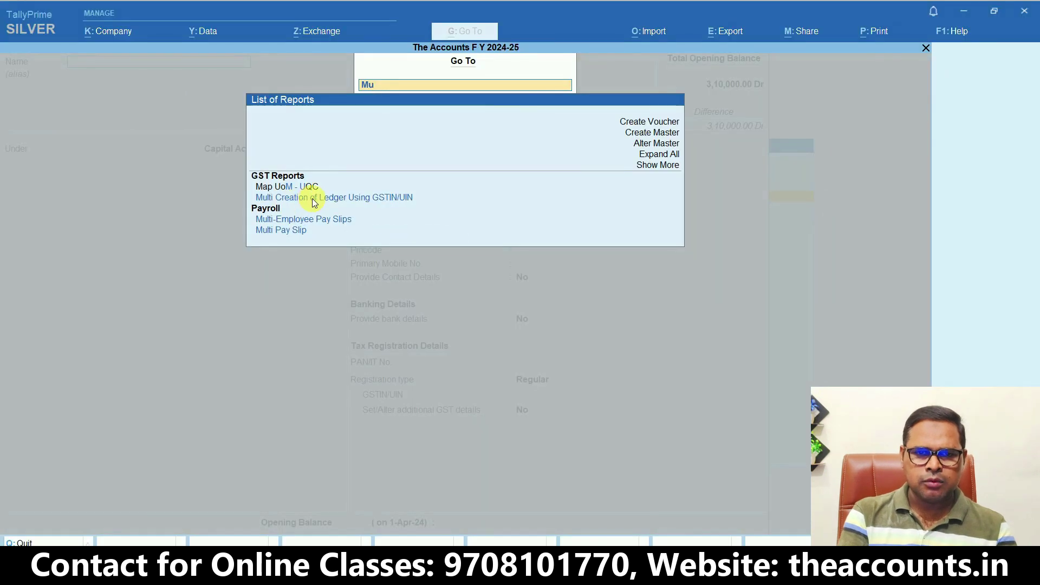
pyautogui.click(253, 194)
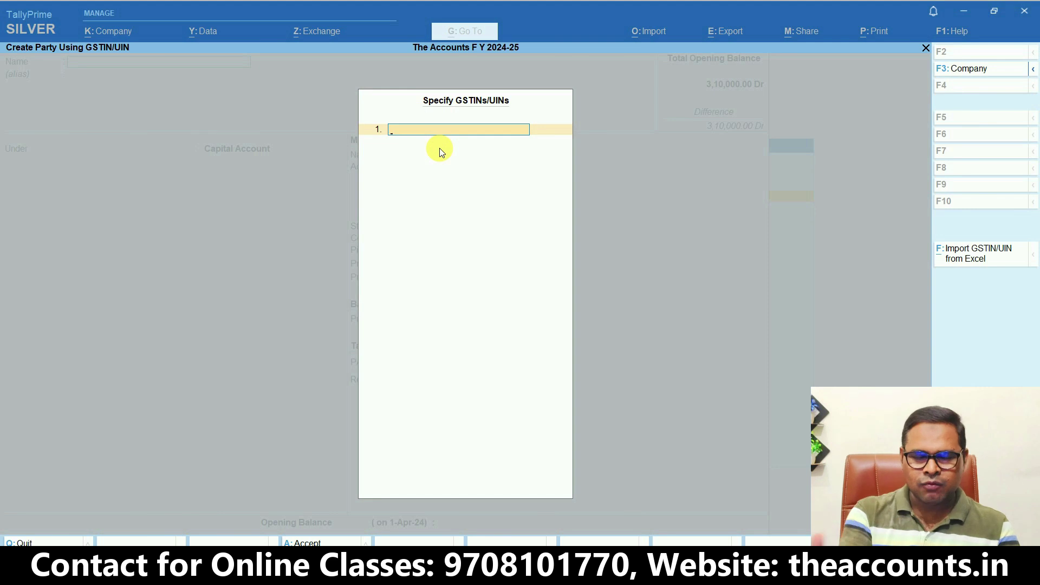
# Check the GSTINs in the Excel sheet's column A, then start Import GSTIN/UIN from Excel
pyautogui.hotkey('ctrl', '1')
pyautogui.click(976, 273)
pyautogui.moveTo(998, 246)
pyautogui.mouseDown()
pyautogui.moveTo(994, 128)
pyautogui.moveTo(1031, 254)
pyautogui.moveTo(1023, 203)
pyautogui.mouseUp()
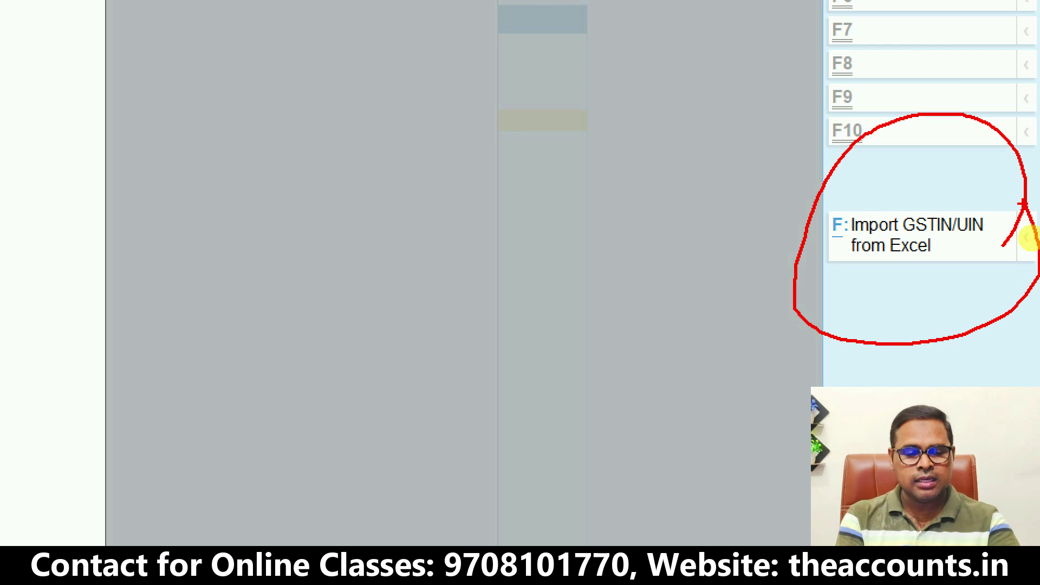
pyautogui.press('Escape')
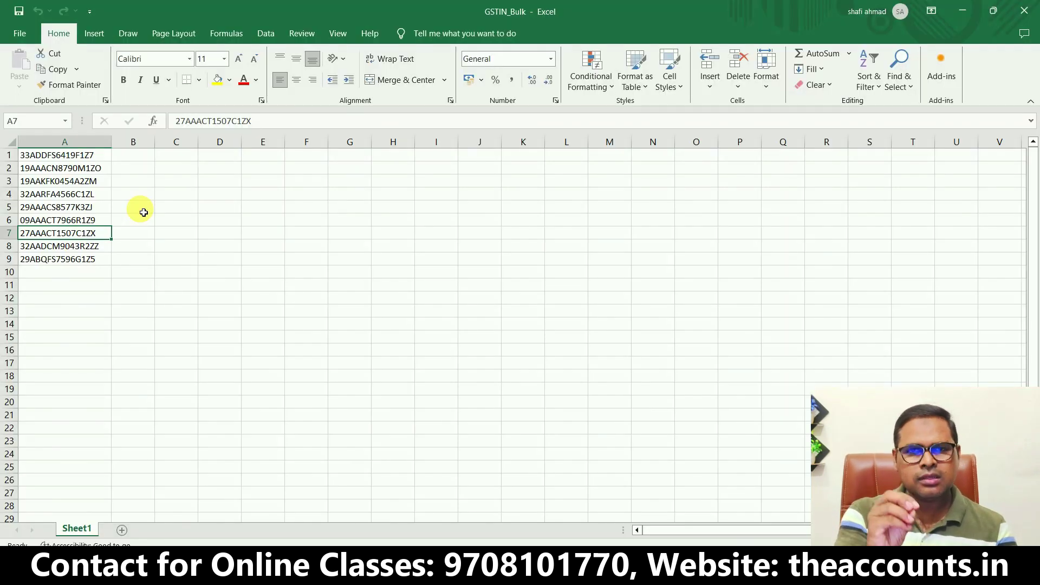
pyautogui.moveTo(64, 156); pyautogui.dragTo(65, 309)
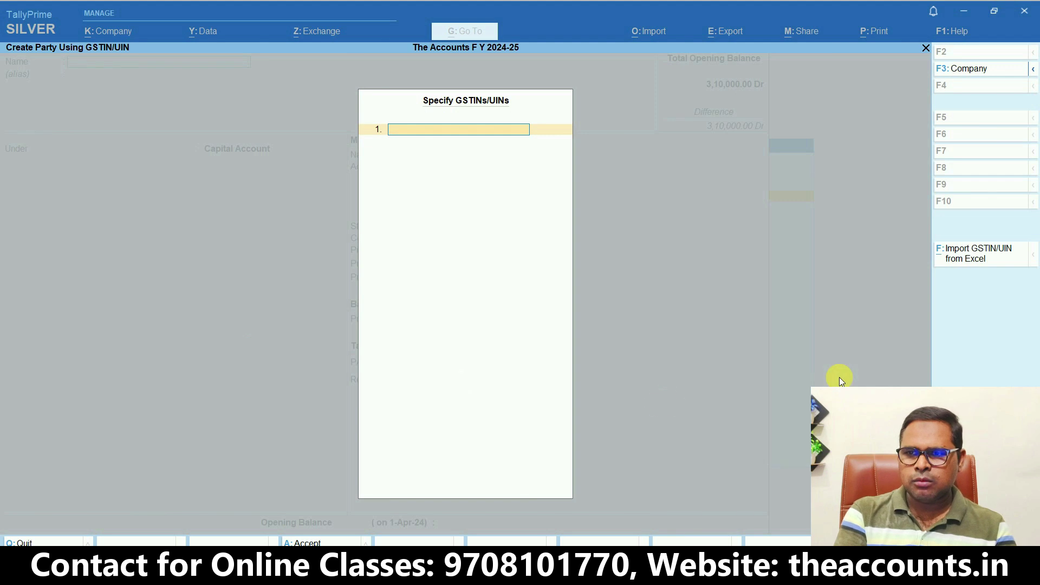
pyautogui.click(967, 261)
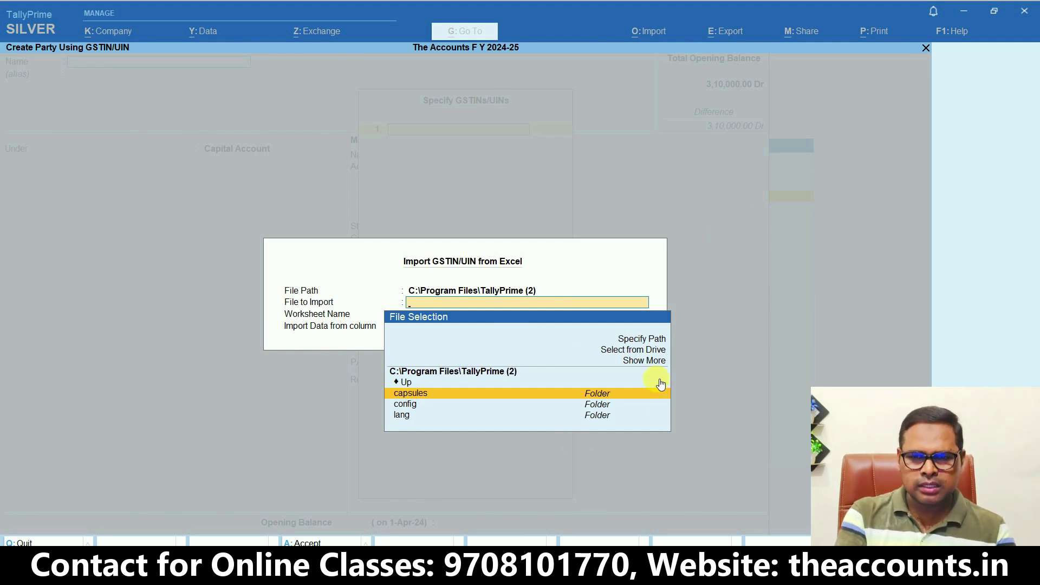
# Point the import at the pasted VoC folder path, choosing GSTIN_Bulk.xlsx and Sheet1
pyautogui.click(649, 341)
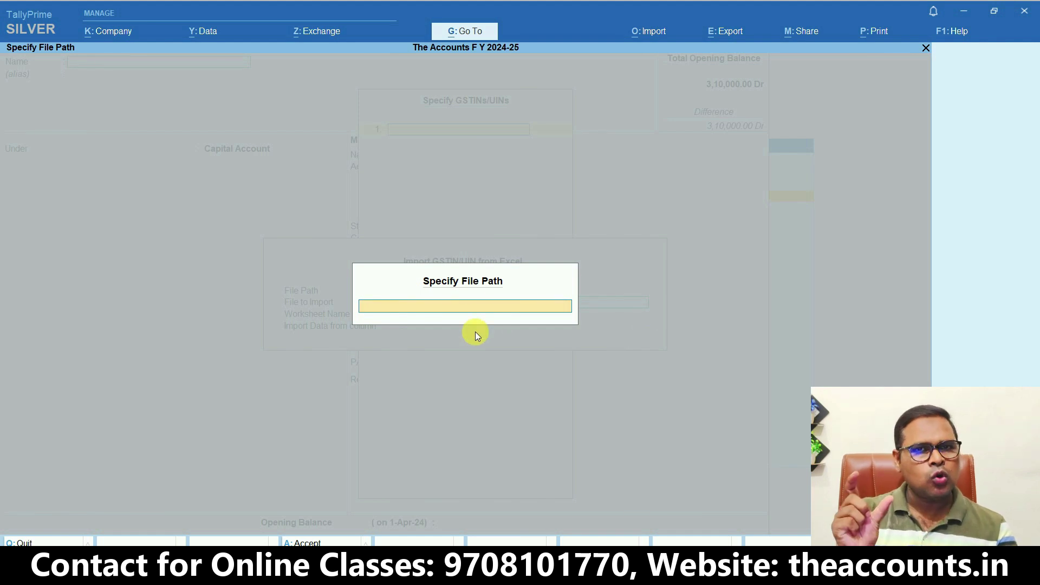
pyautogui.write('C:\\Users\\shafi\\Desktop\\VoC')
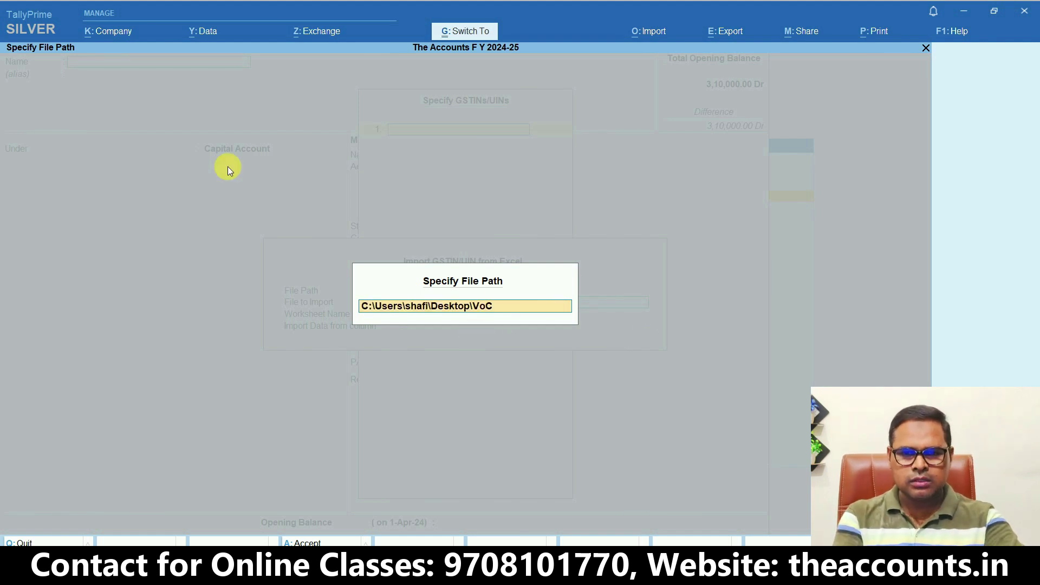
pyautogui.press('Return')
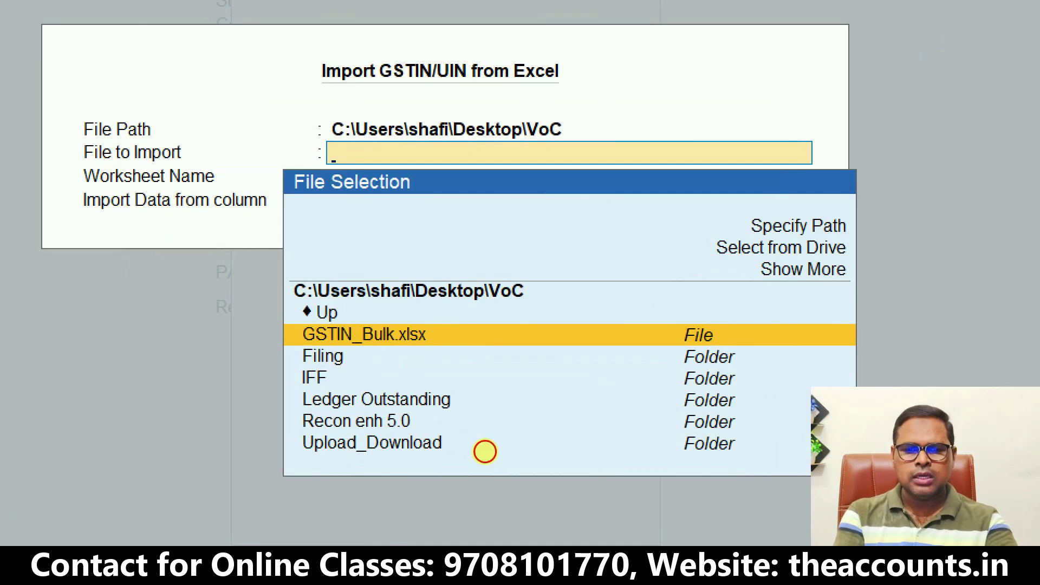
pyautogui.moveTo(284, 319)
pyautogui.mouseDown()
pyautogui.moveTo(495, 475)
pyautogui.moveTo(763, 472)
pyautogui.mouseUp()
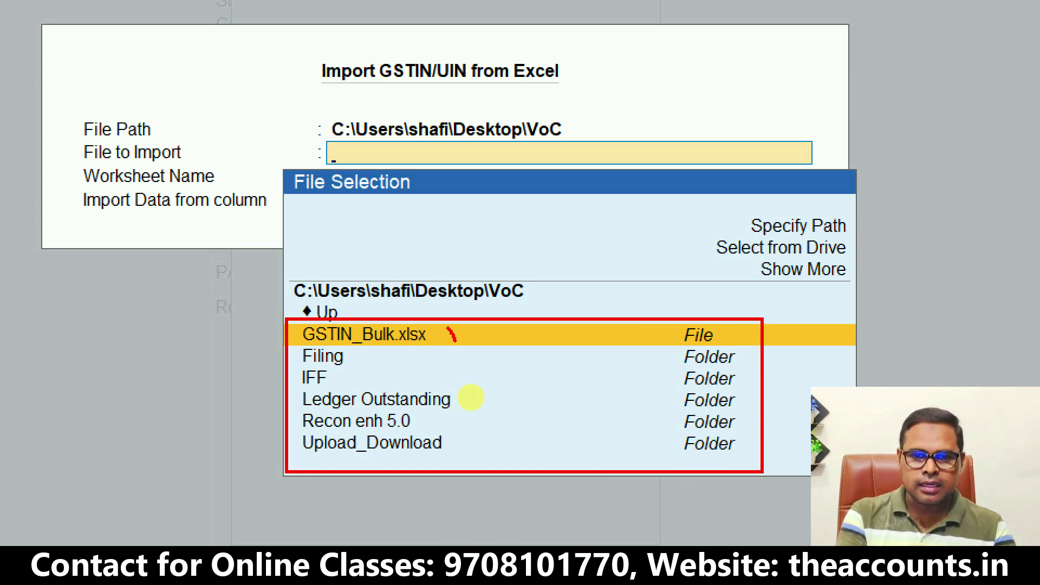
pyautogui.moveTo(454, 341); pyautogui.dragTo(608, 261)
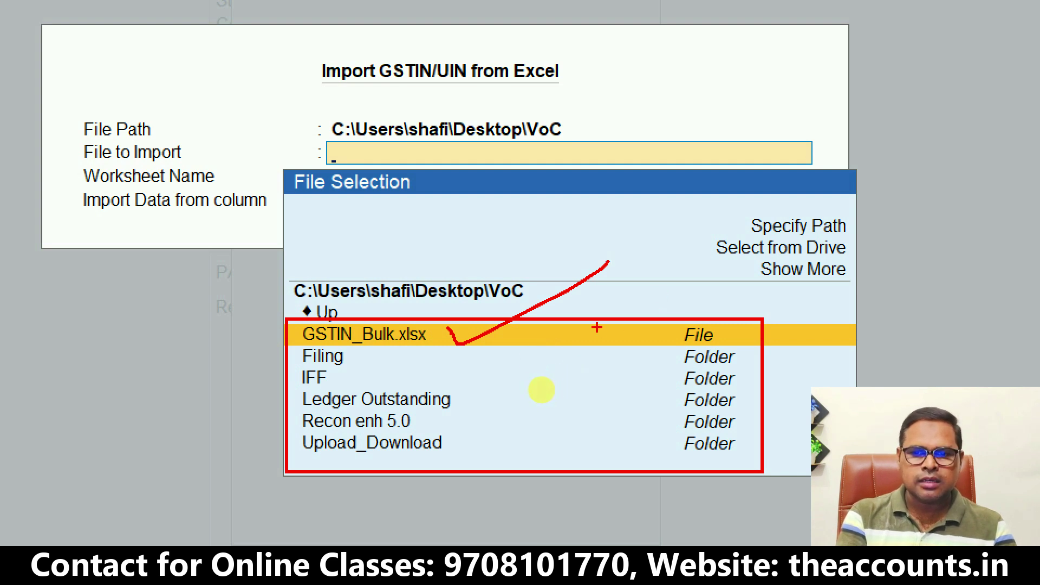
pyautogui.moveTo(597, 327); pyautogui.dragTo(689, 280)
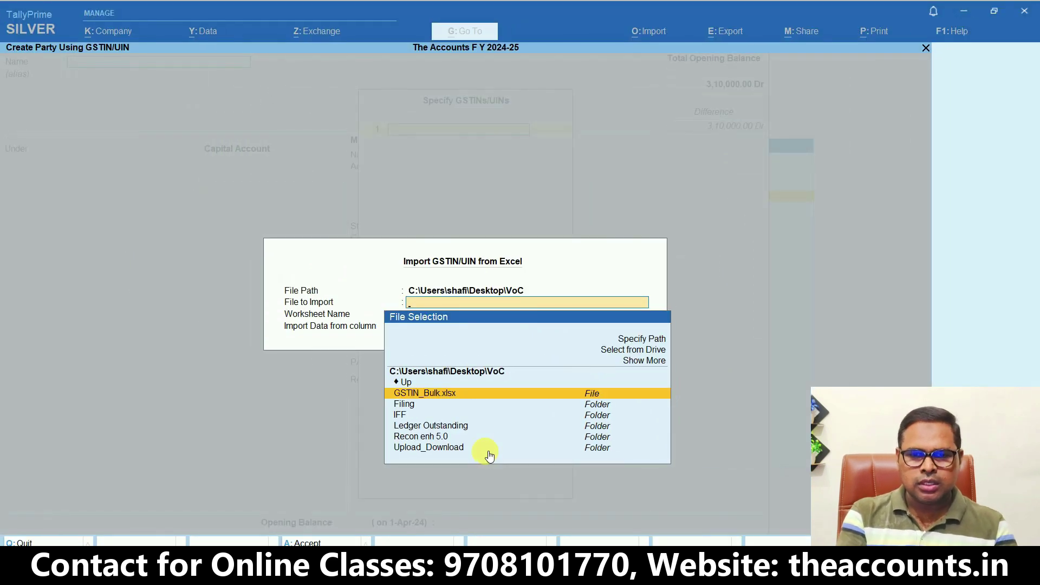
pyautogui.click(486, 396)
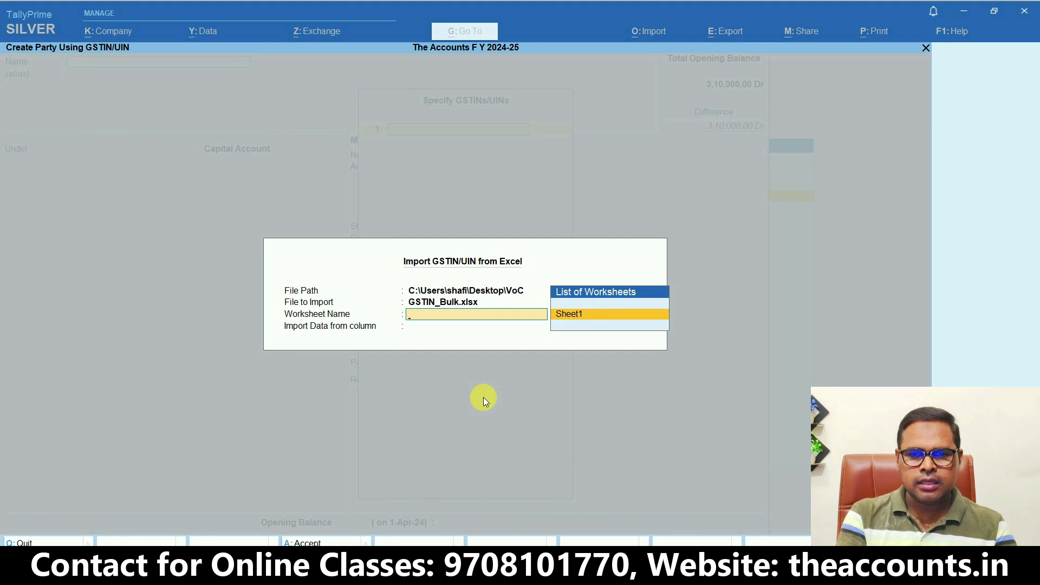
pyautogui.click(568, 317)
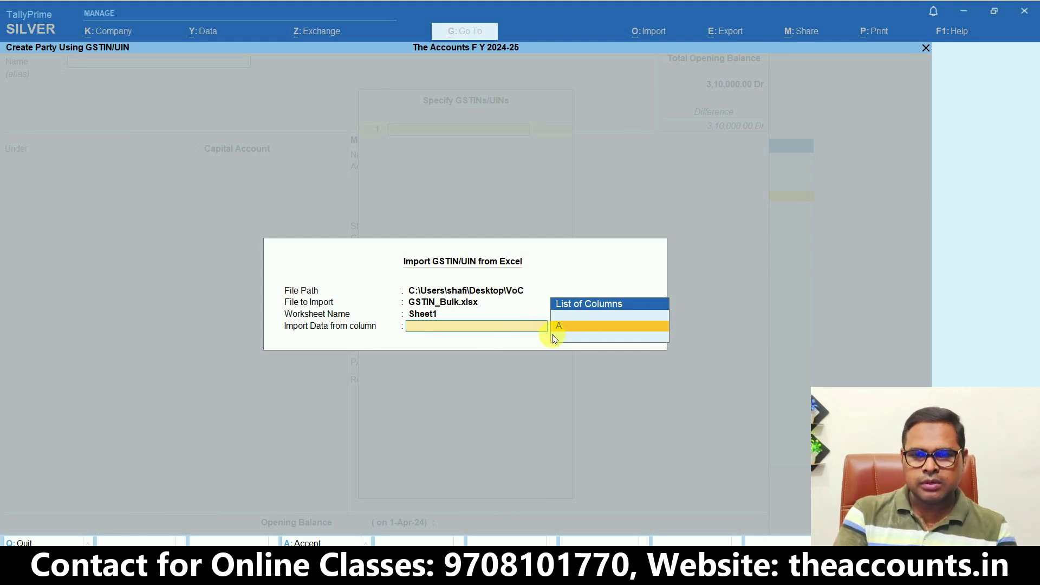
# Import column A's nine GSTINs and accept to fetch their party details as Sundry Debtors
pyautogui.press('Return')
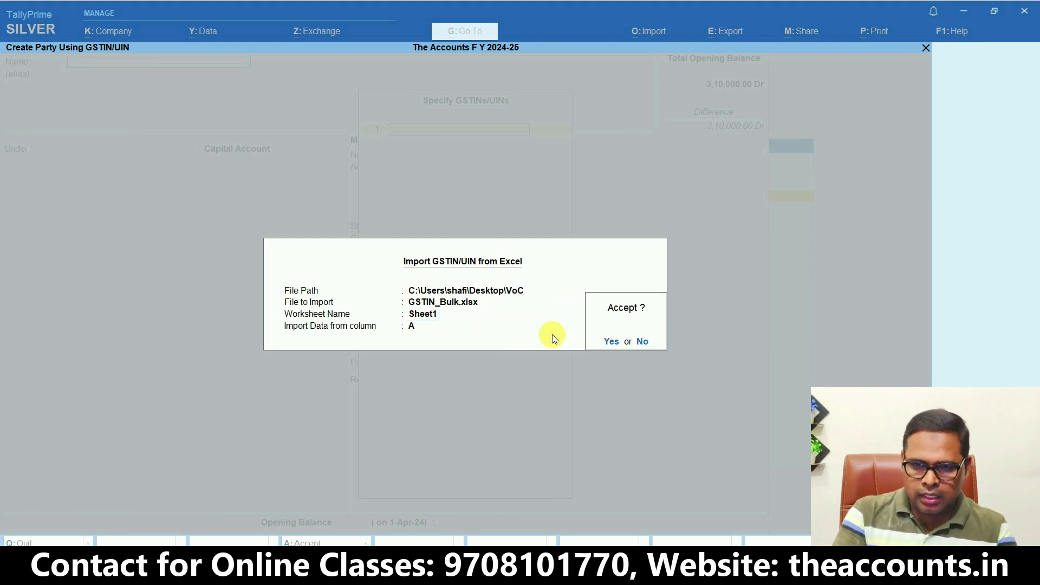
pyautogui.press('Return')
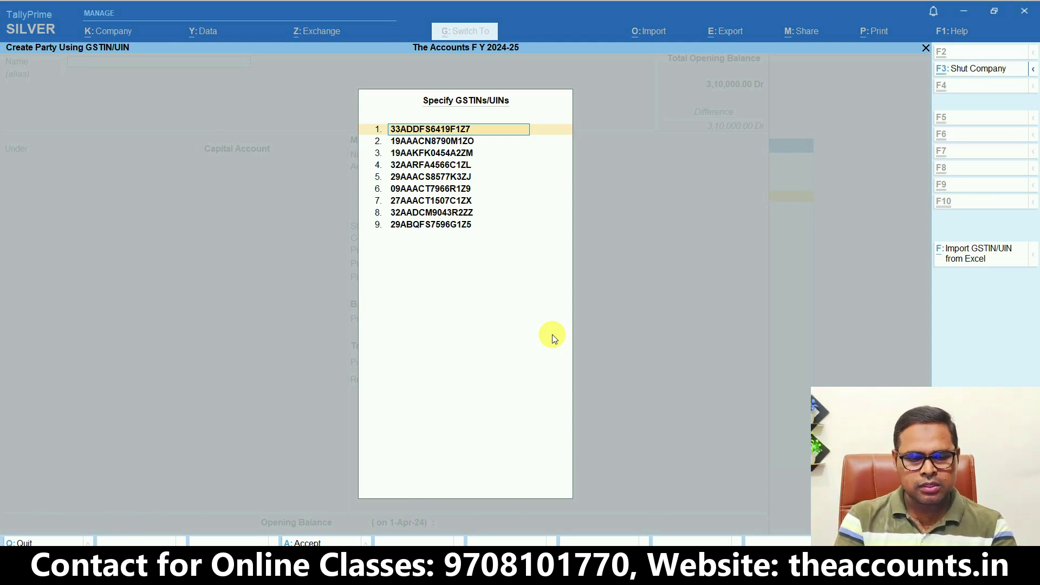
pyautogui.hotkey('ctrl', 'a')
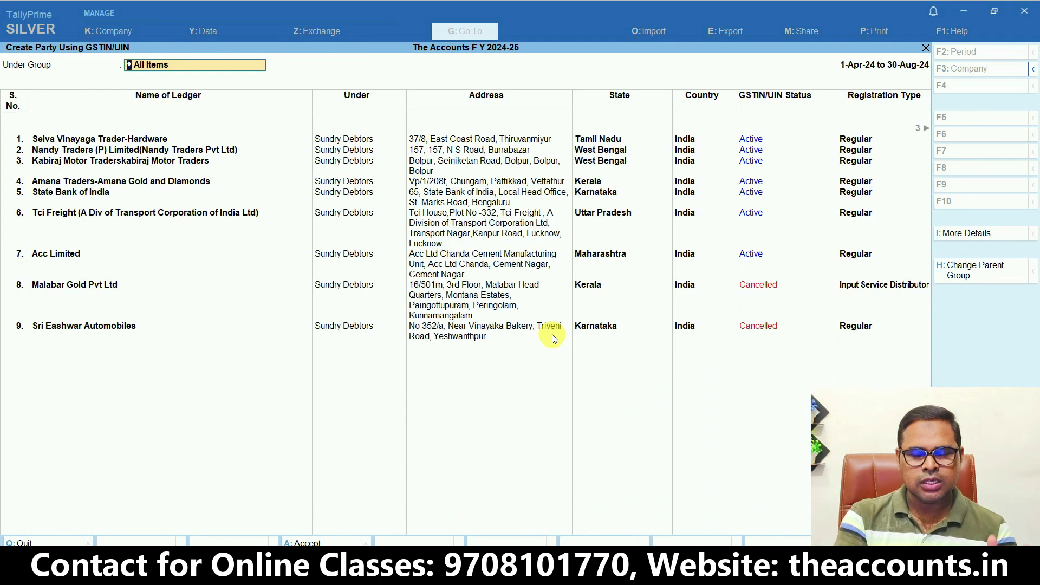
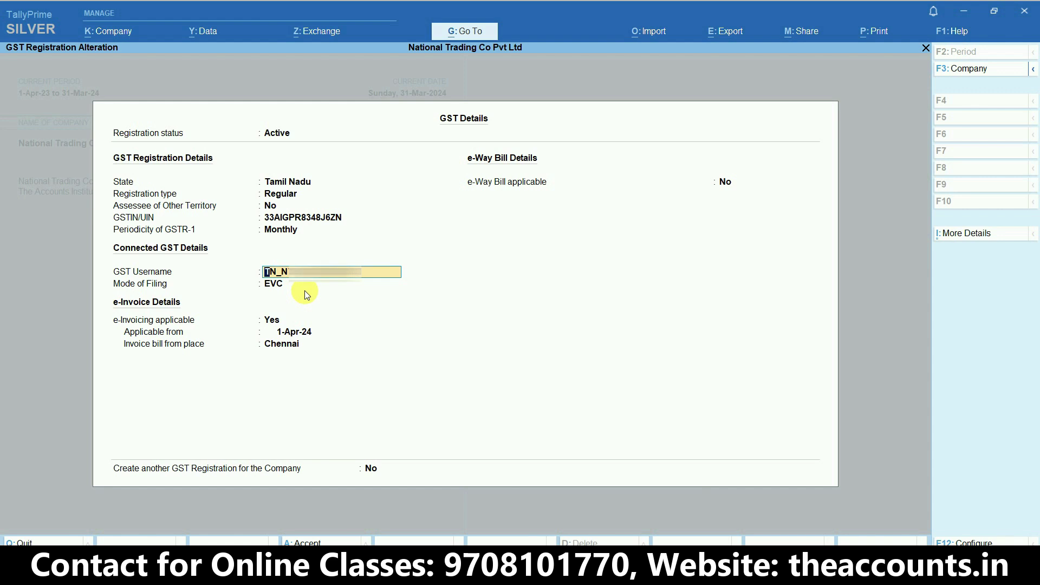
# Set EVC as the GST filing mode, accept GST details and company features, and return to Gateway
pyautogui.click(294, 284)
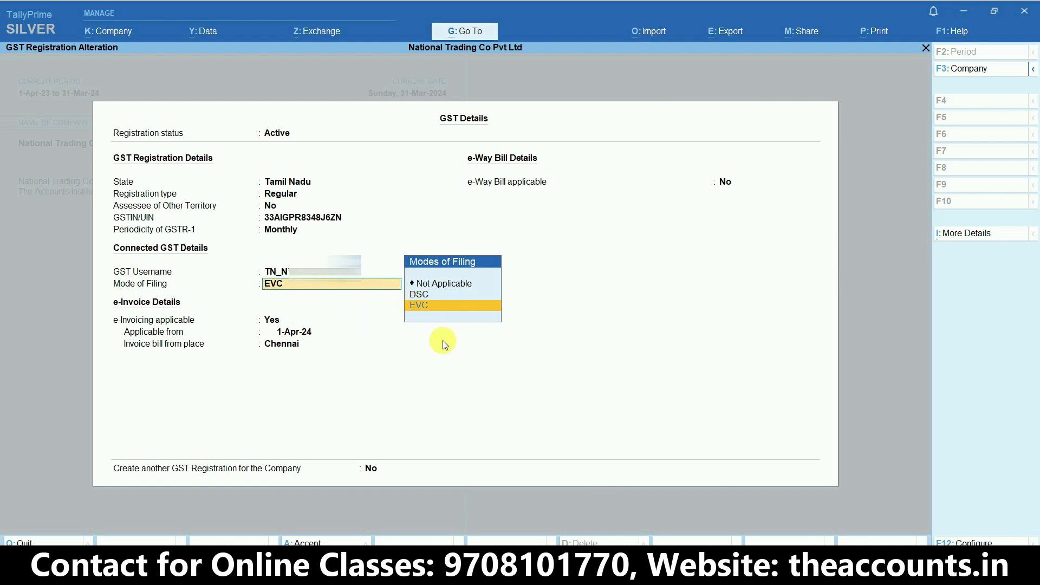
pyautogui.press('ctrl')
pyautogui.press('Return')
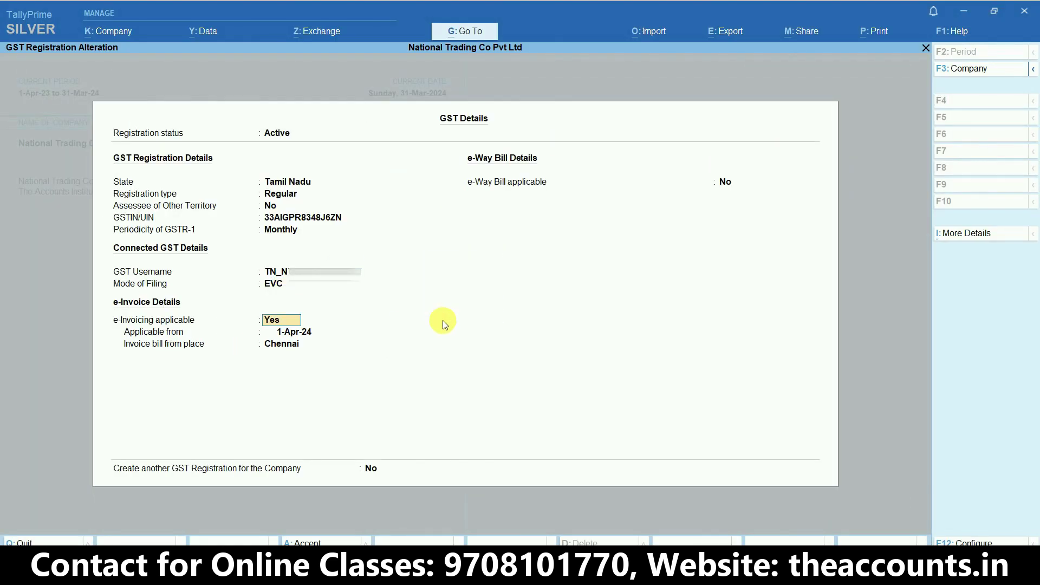
pyautogui.press('ctrl')
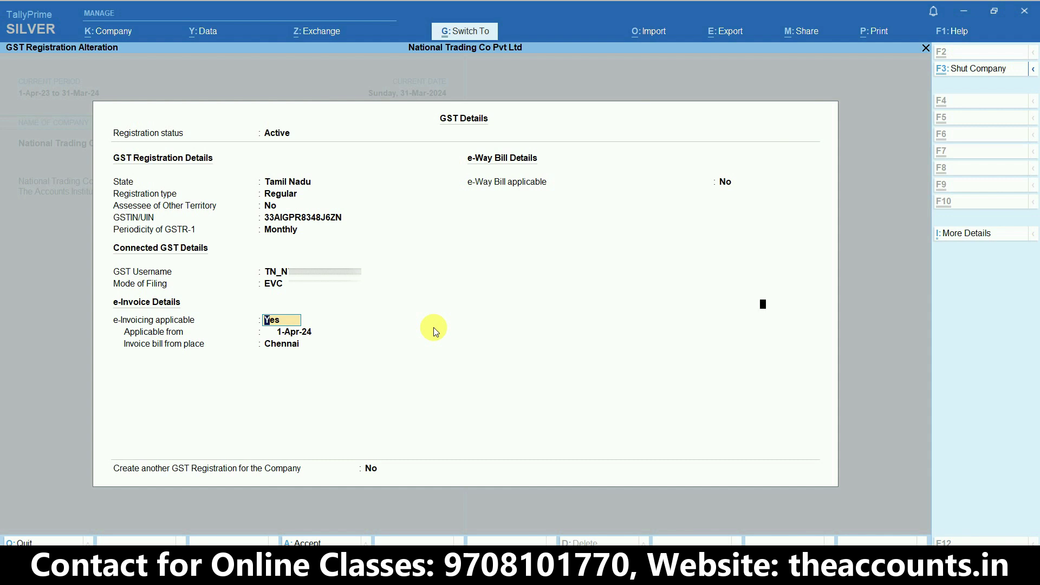
pyautogui.hotkey('ctrl', 'a')
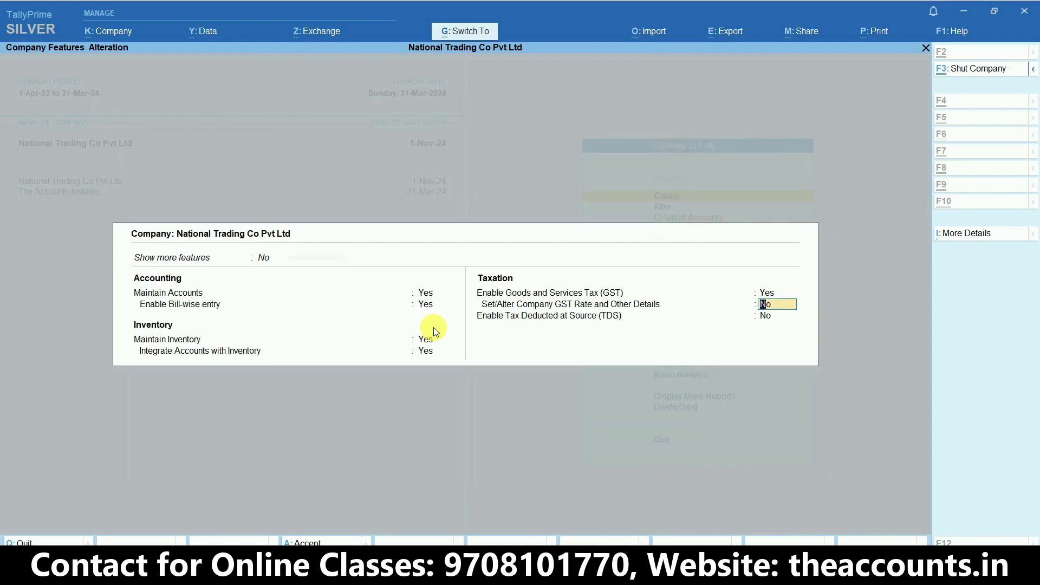
pyautogui.hotkey('ctrl', 'a')
pyautogui.press('Escape')
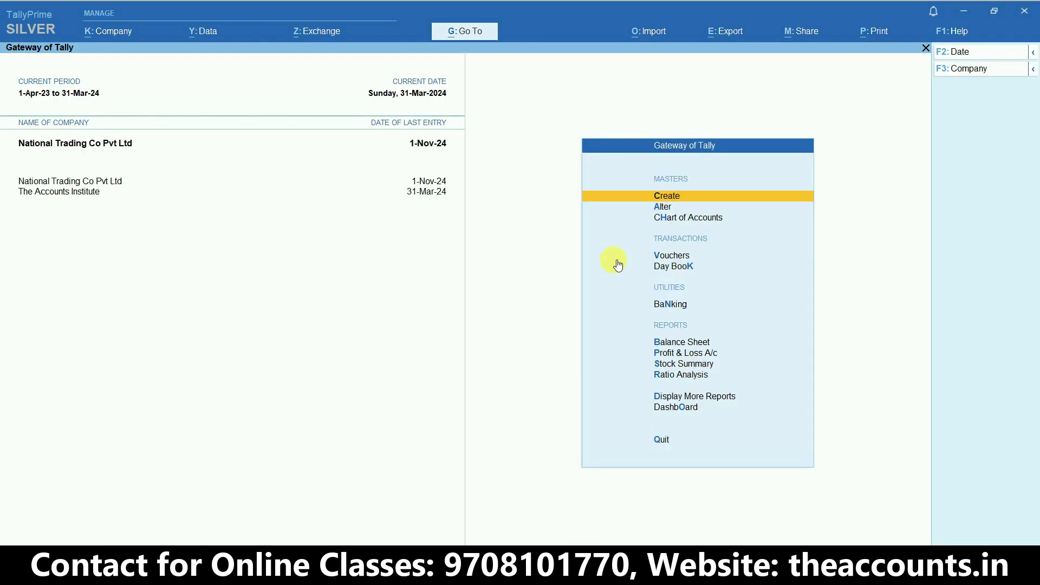
# Open the GSTR-1 report via More Reports > Statutory Reports > GST Reports
pyautogui.click(677, 397)
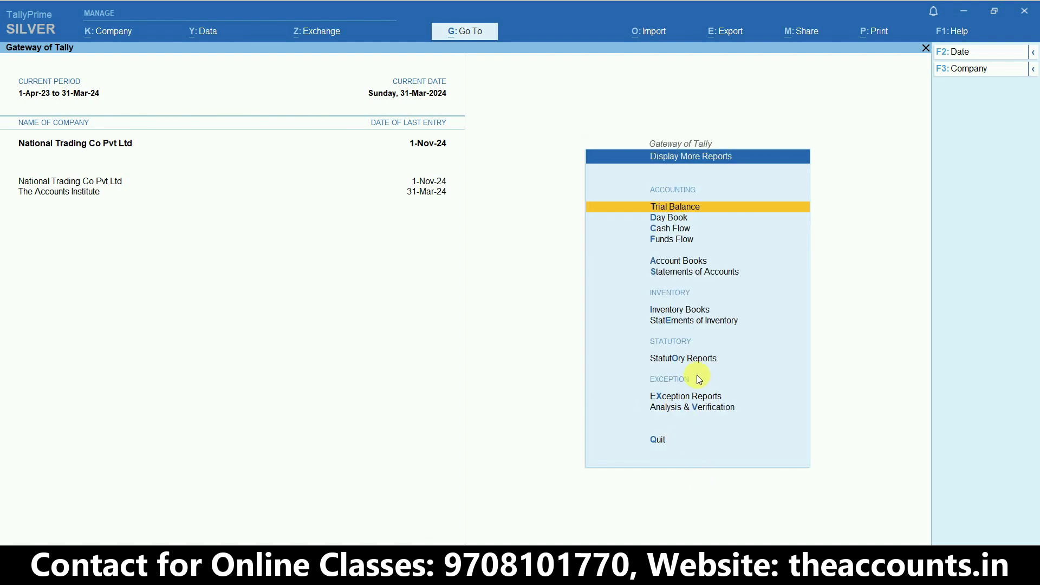
pyautogui.click(681, 359)
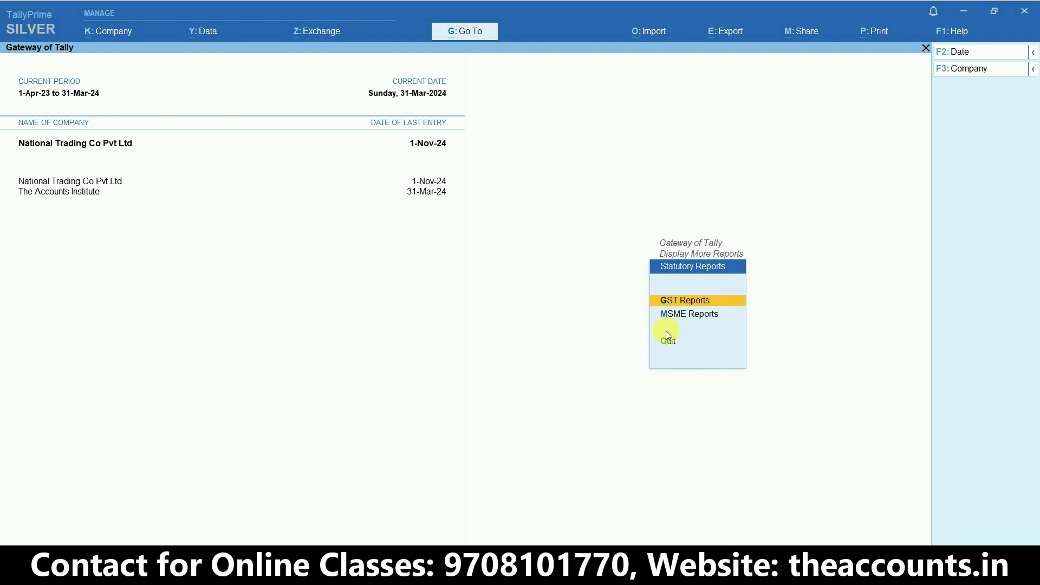
pyautogui.click(687, 301)
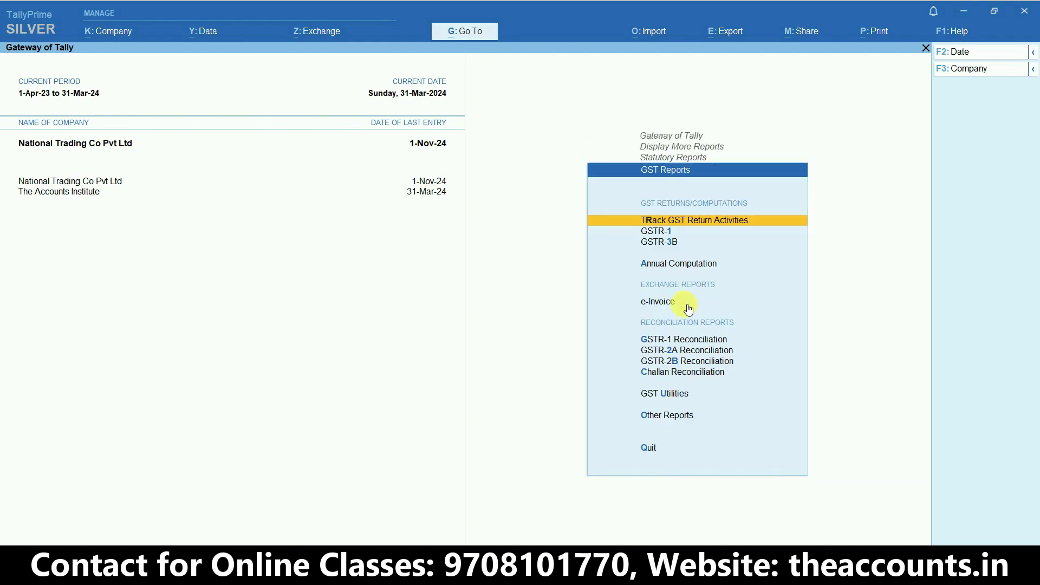
pyautogui.click(657, 232)
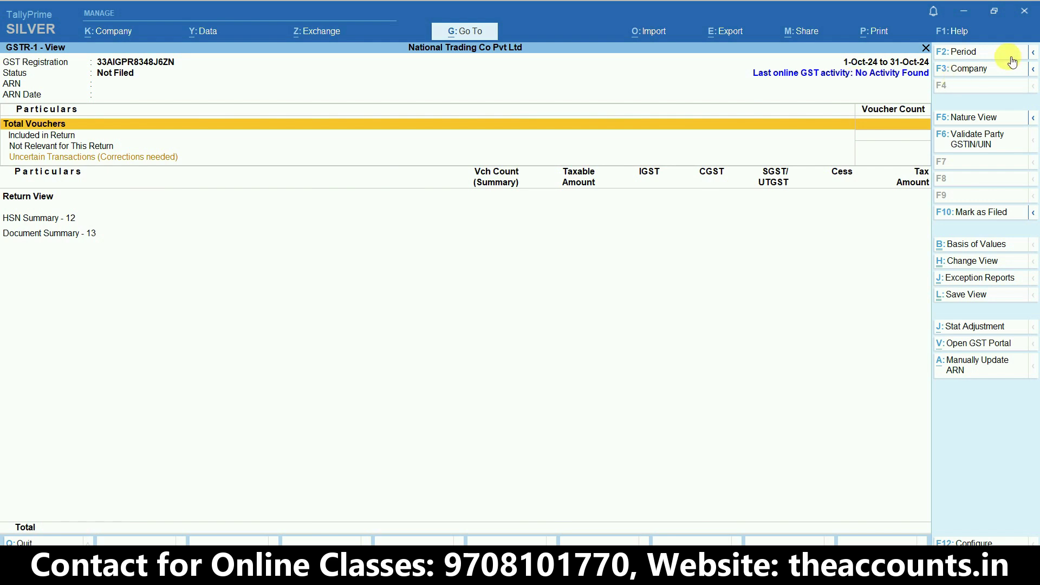
# Change the GSTR-1 report period to 1-Apr-2024 through 30-Apr-2024
pyautogui.click(989, 61)
pyautogui.write('1.4')
pyautogui.press('Return')
pyautogui.write('30.4')
pyautogui.press('Return')
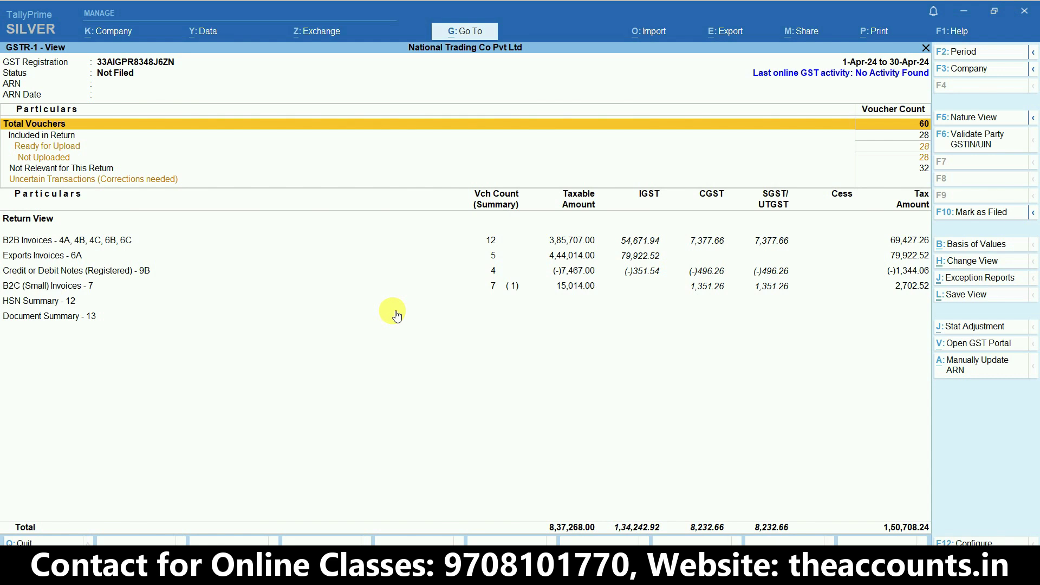
pyautogui.click(317, 34)
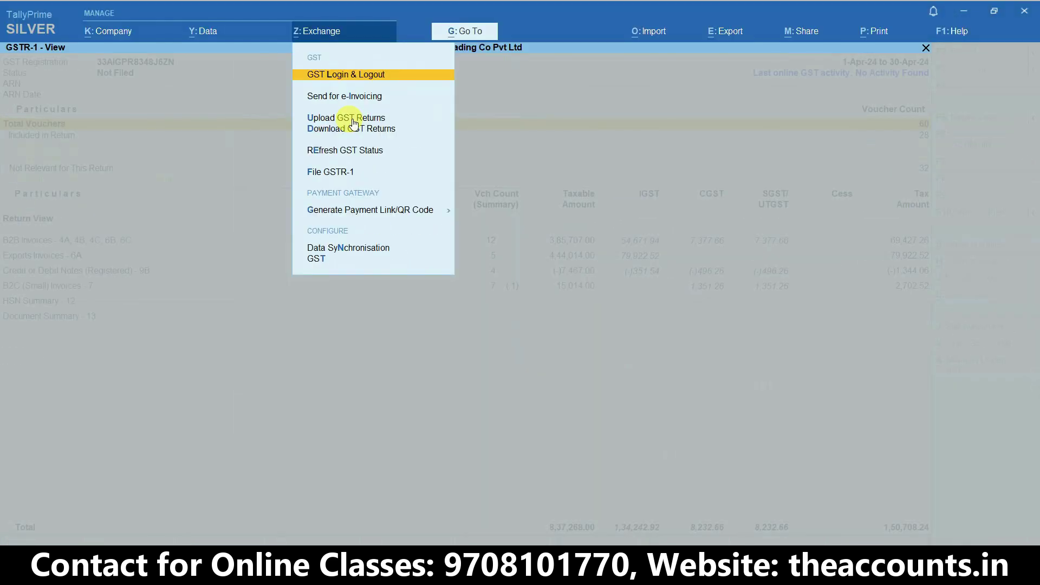
# Review the 21 April GSTR-1 vouchers pending upload, then bring up the GST portal login page
pyautogui.click(352, 118)
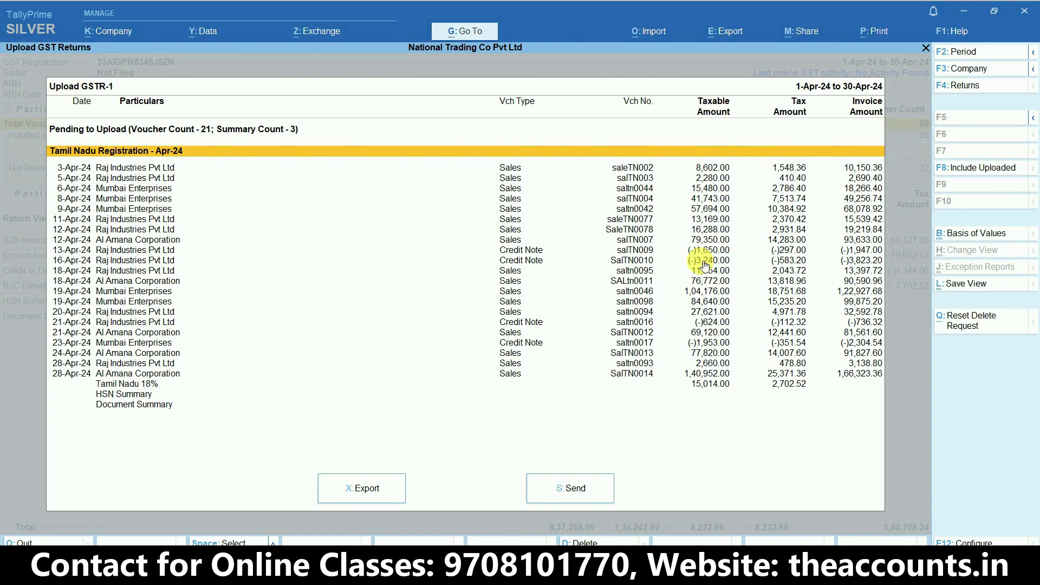
pyautogui.click(319, 31)
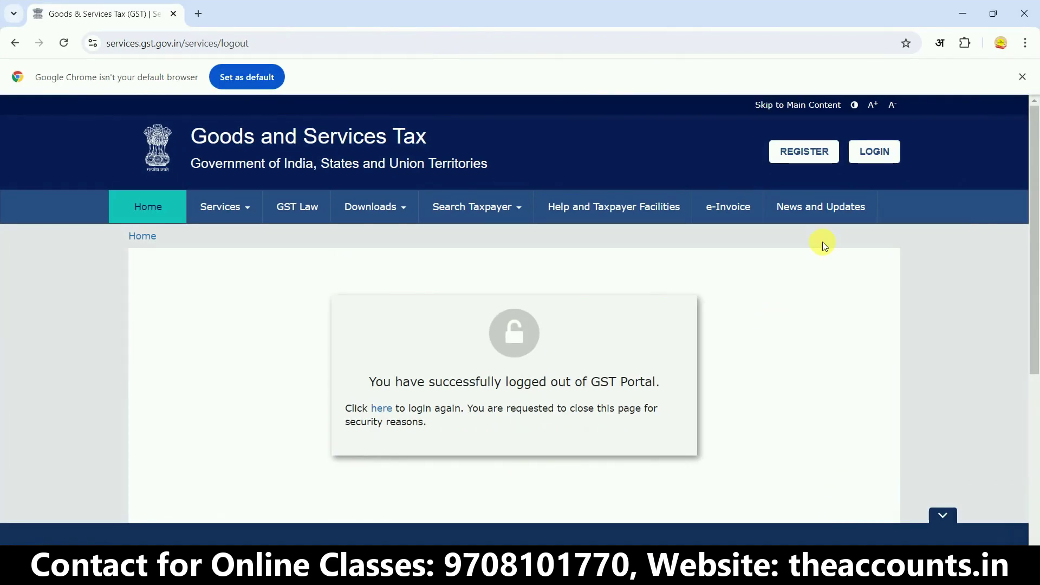
pyautogui.click(873, 153)
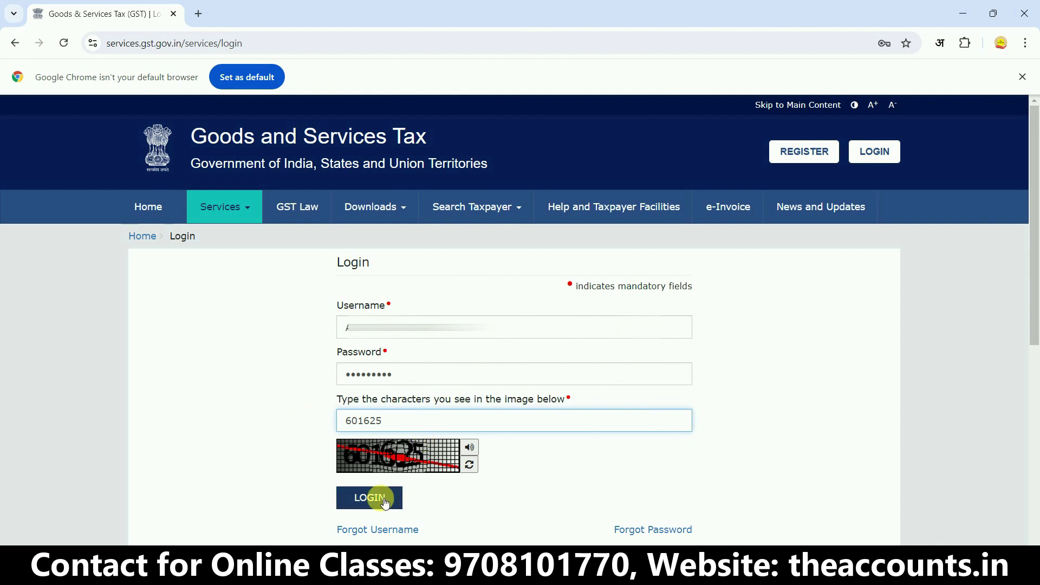
# Log in to the GST portal, enable API requests for 6 hrs in Manage API Access, then return to TallyPrime
pyautogui.click(384, 499)
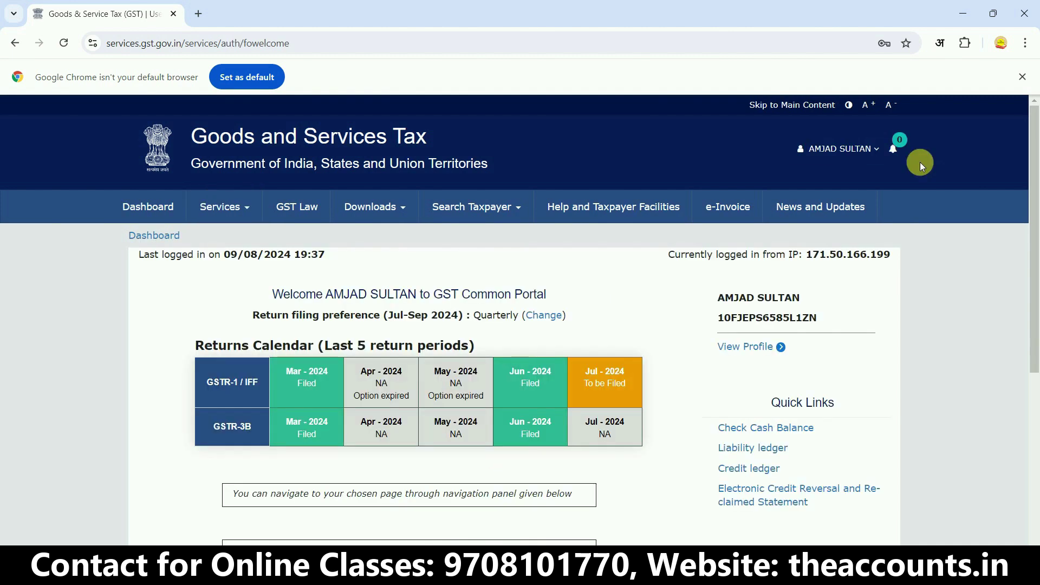
pyautogui.click(848, 153)
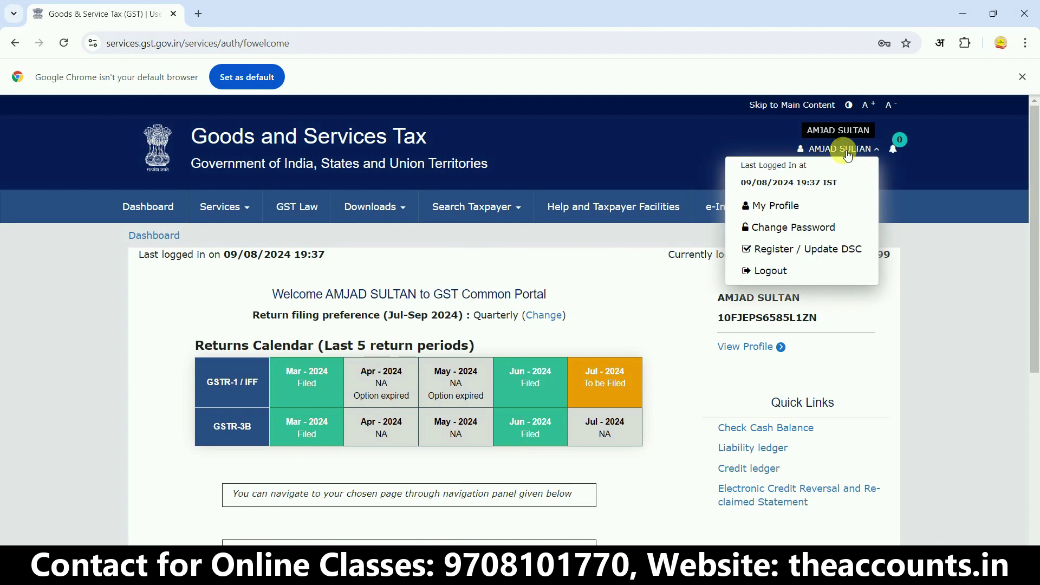
pyautogui.click(774, 203)
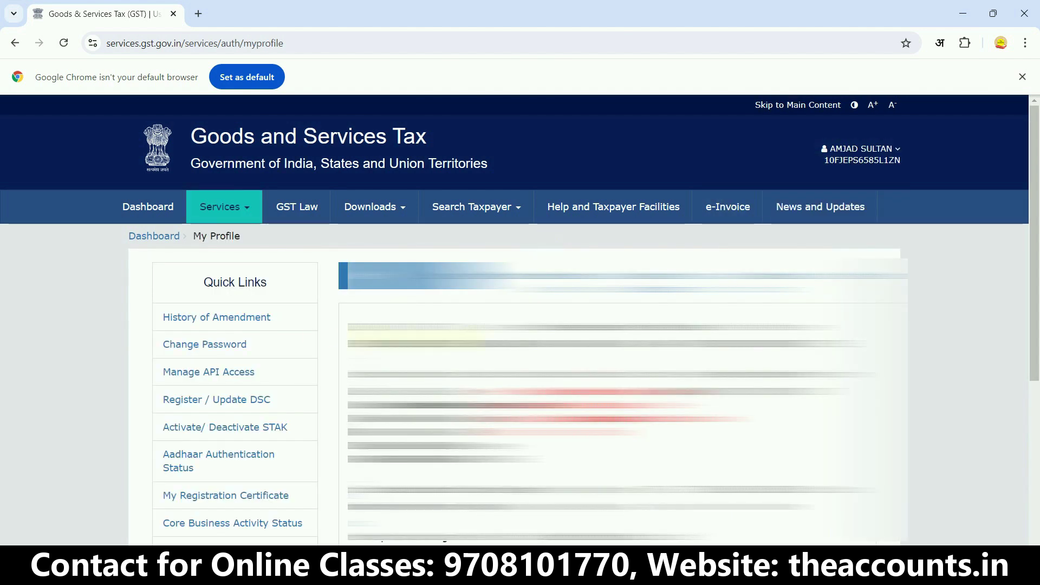
pyautogui.click(205, 375)
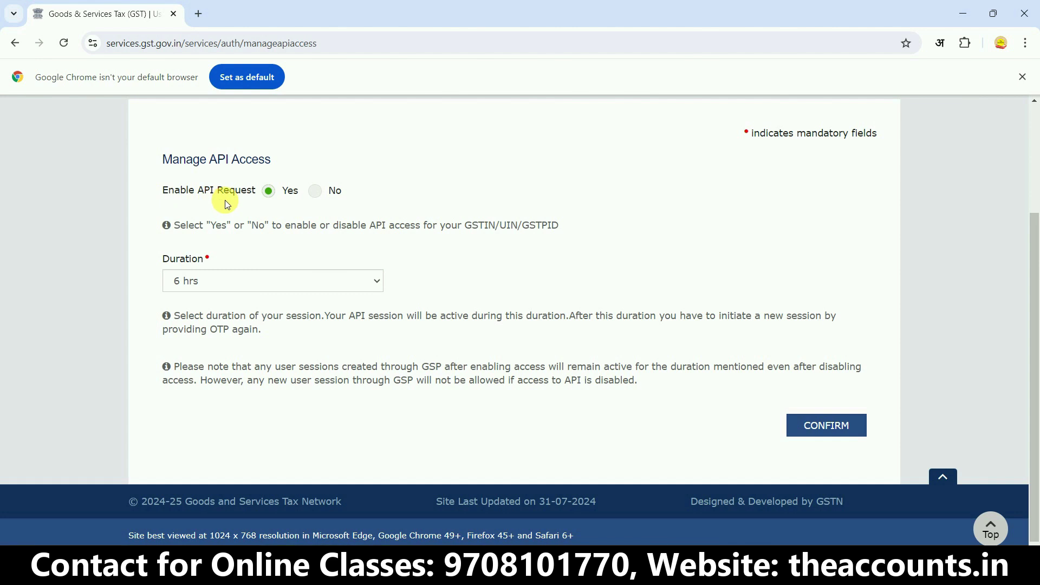
pyautogui.scroll(2, 244, 293)
pyautogui.click(218, 384)
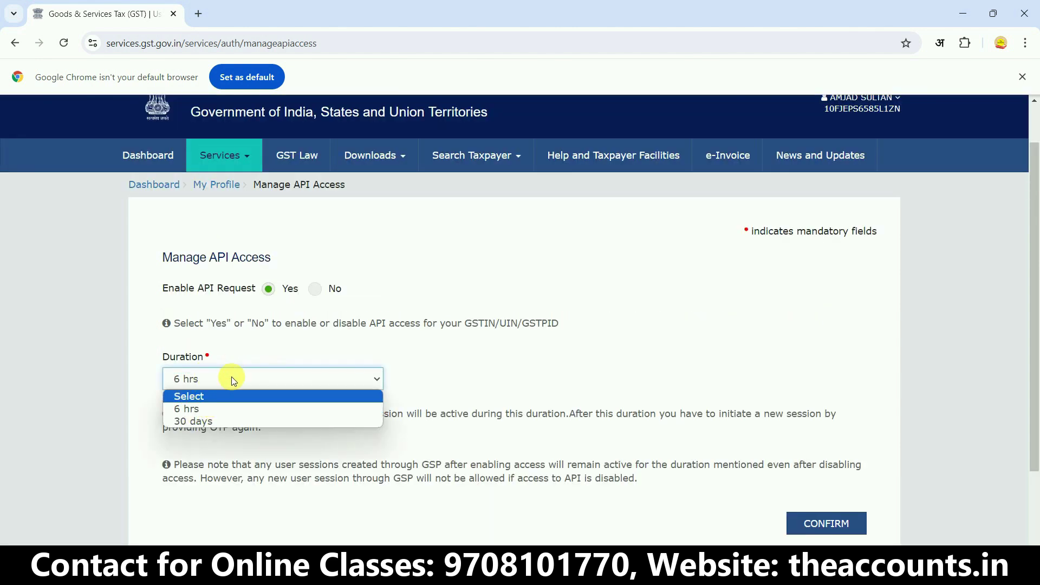
pyautogui.click(214, 413)
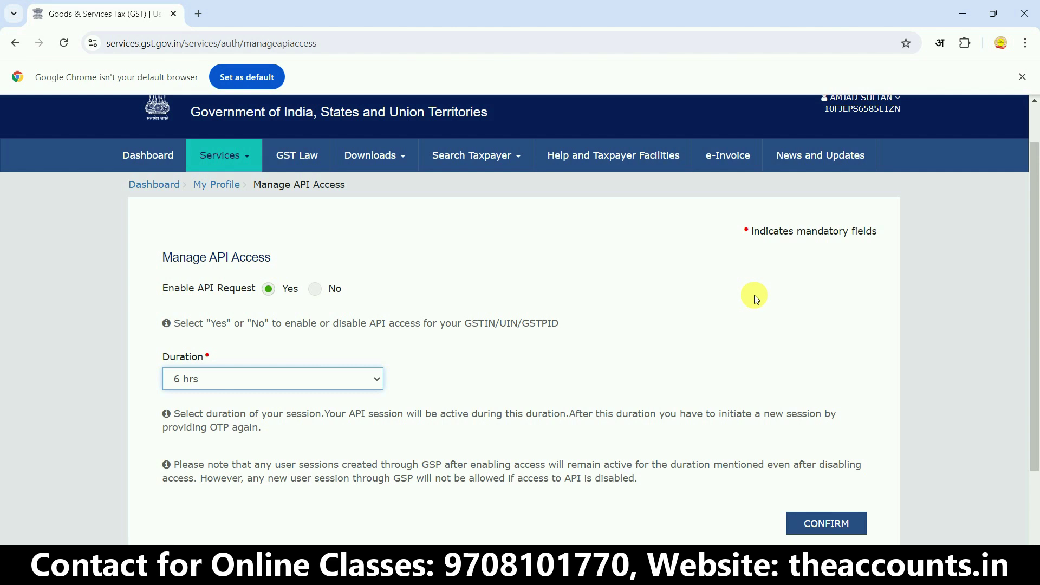
pyautogui.hotkey('alt', 'Tab')
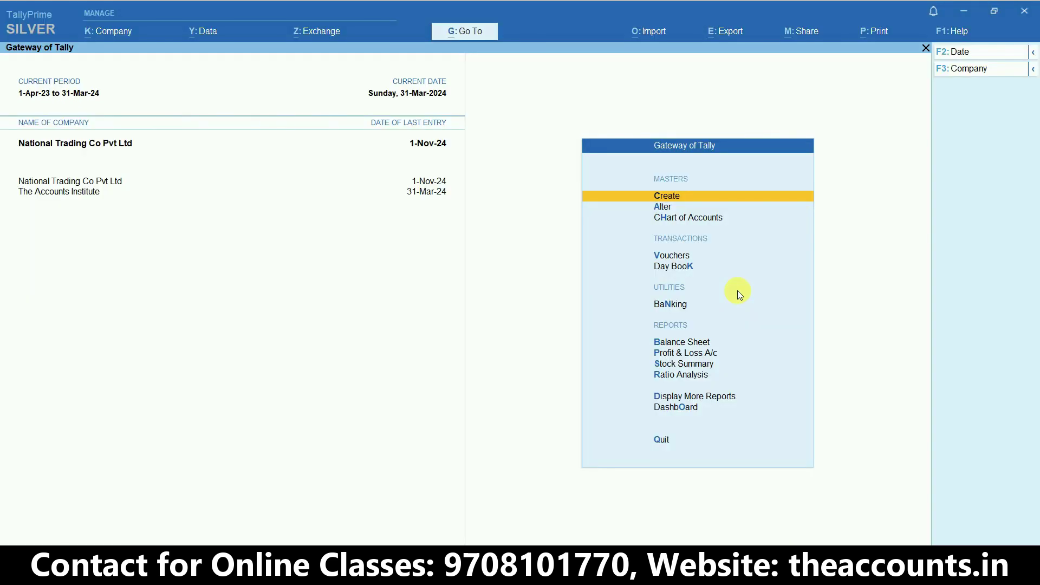
# Open Upload GST Returns for GSTR-1 and set its period to 1-Apr-2024 through 30-Apr-2024
pyautogui.click(313, 34)
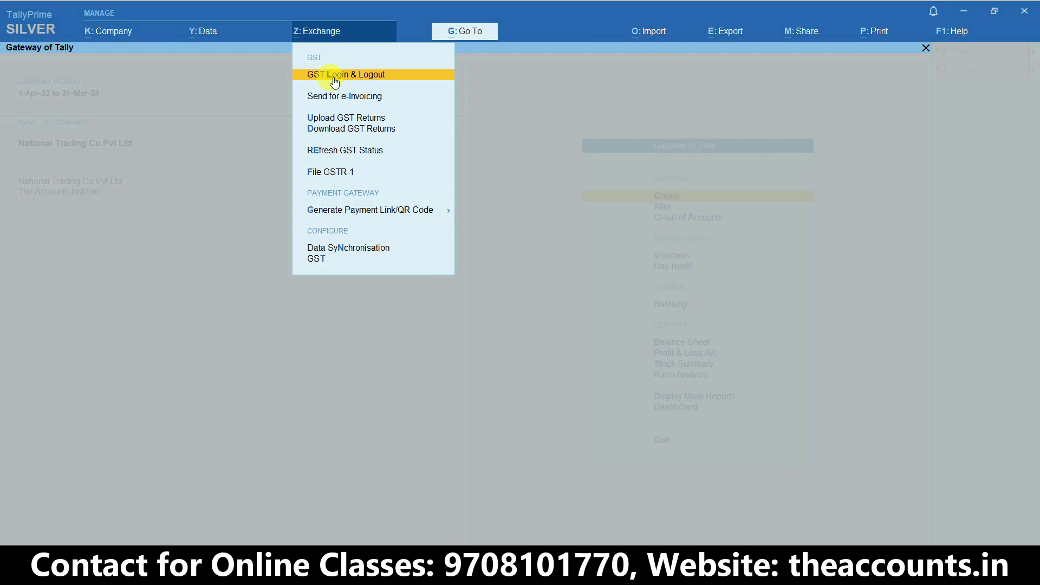
pyautogui.click(351, 126)
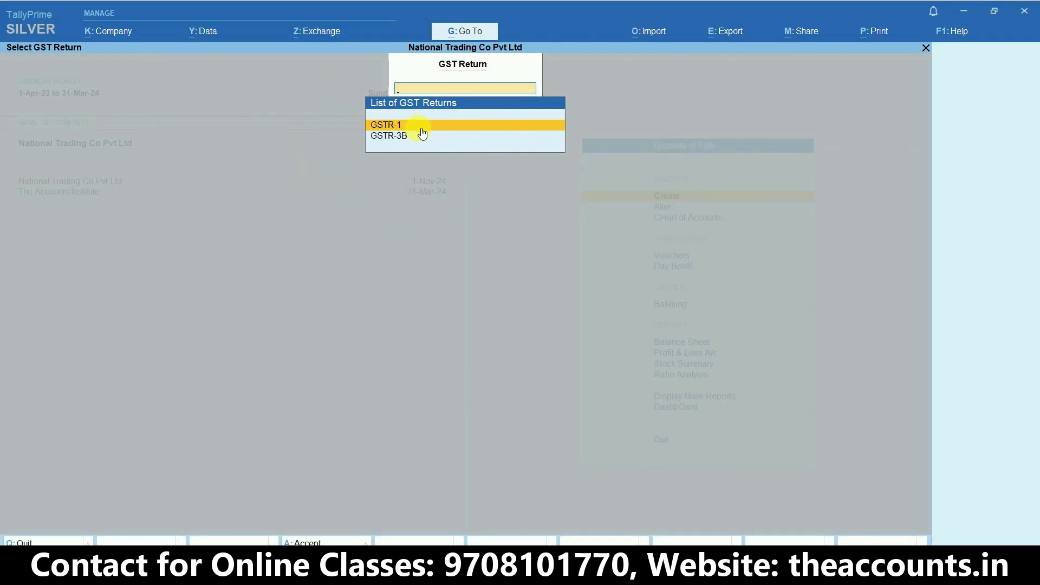
pyautogui.click(422, 127)
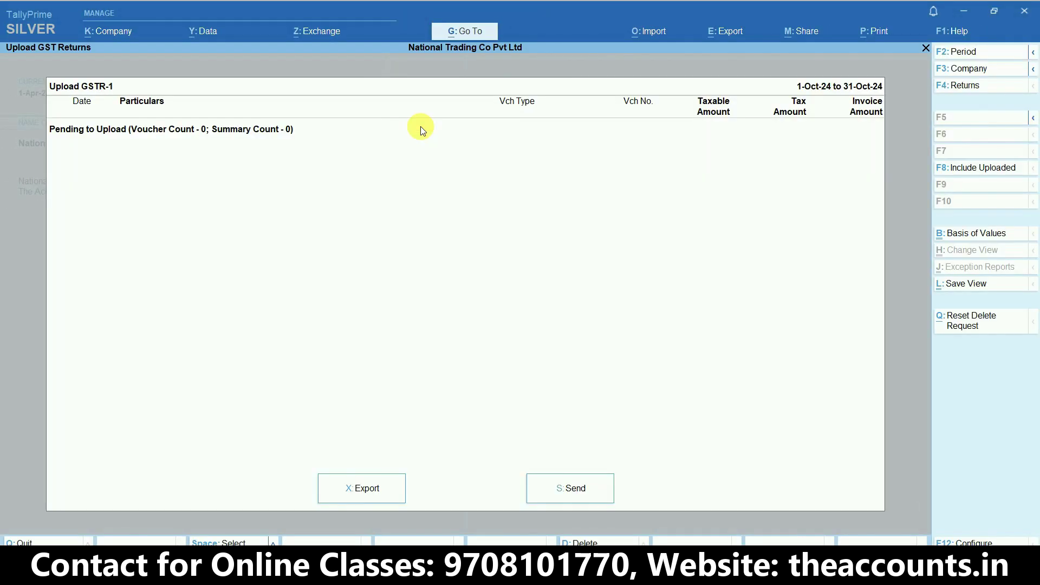
pyautogui.click(968, 53)
pyautogui.write('1-4')
pyautogui.press('Return')
pyautogui.write('30-4')
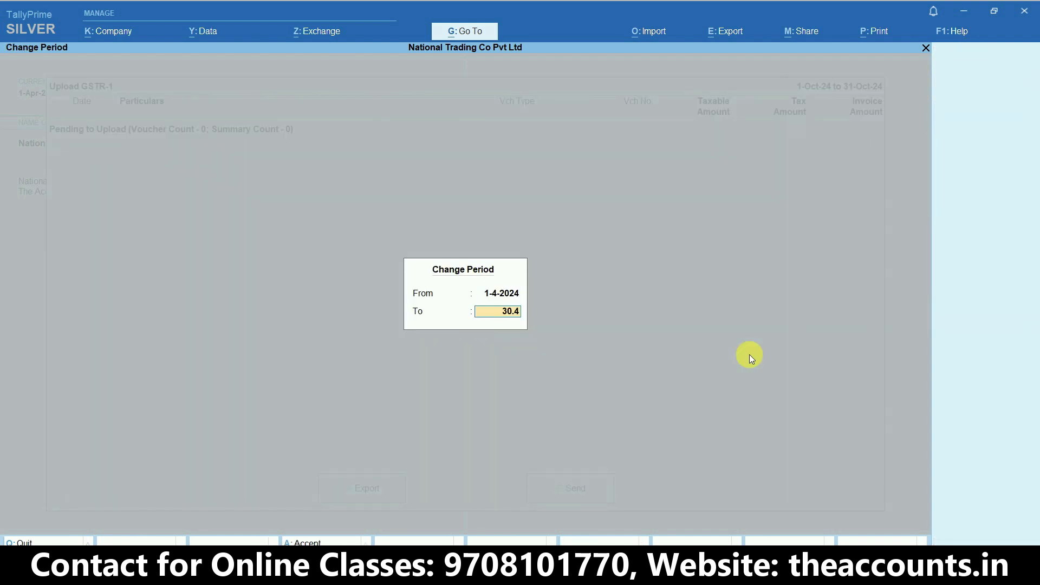
pyautogui.press('Return')
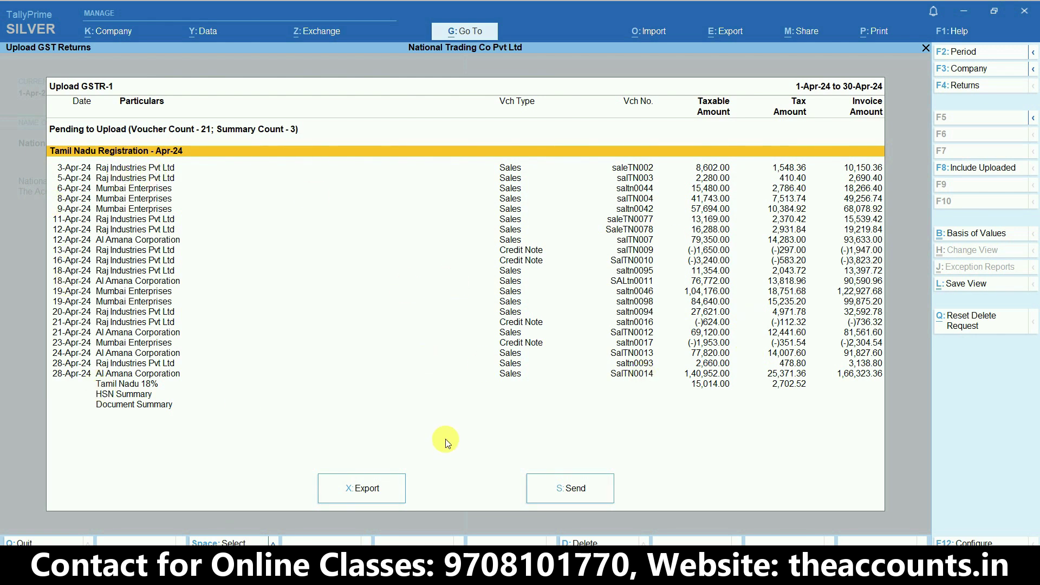
# Upload the April GSTR-1 data to the portal, verifying with the OTP, and dismiss the success message
pyautogui.click(576, 493)
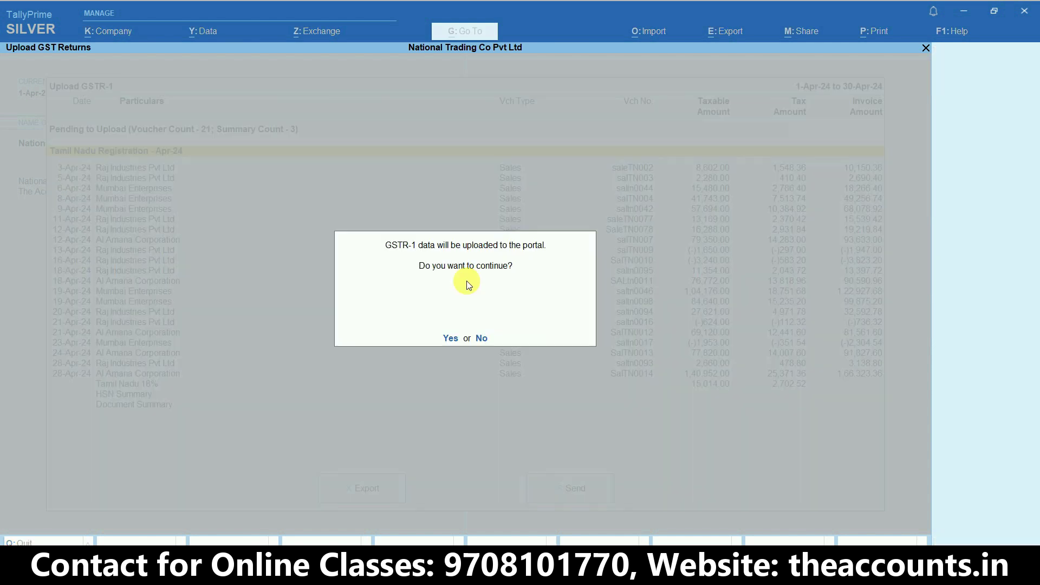
pyautogui.moveTo(427, 286)
pyautogui.mouseDown()
pyautogui.moveTo(425, 115)
pyautogui.moveTo(476, 290)
pyautogui.moveTo(533, 294)
pyautogui.mouseUp()
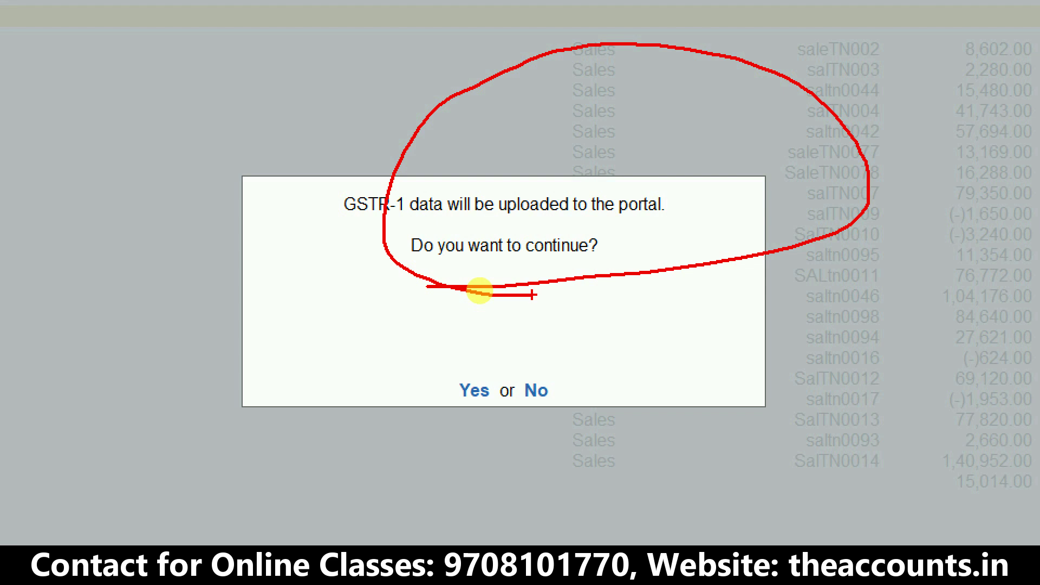
pyautogui.press('Escape')
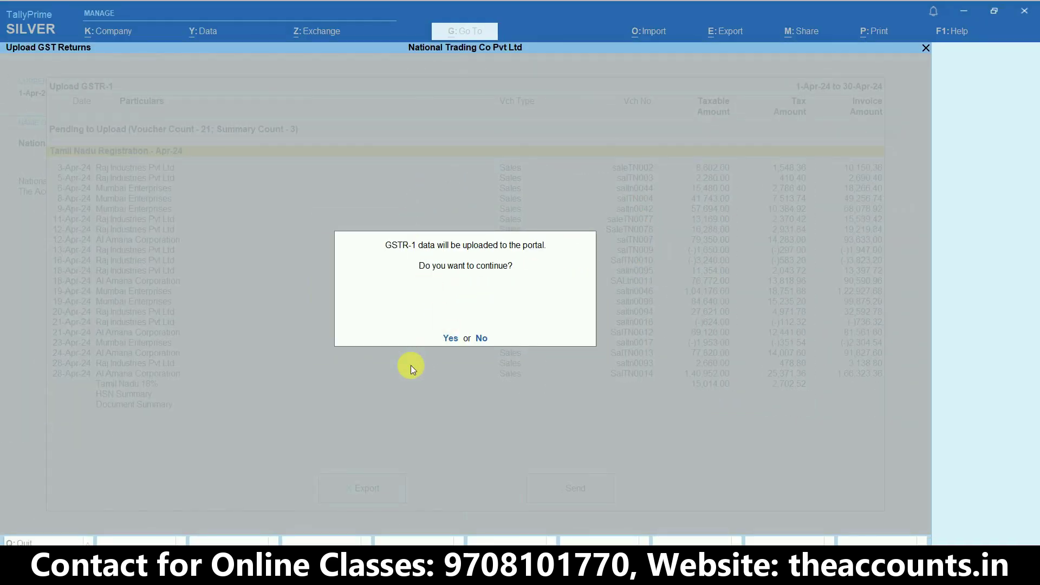
pyautogui.press('y')
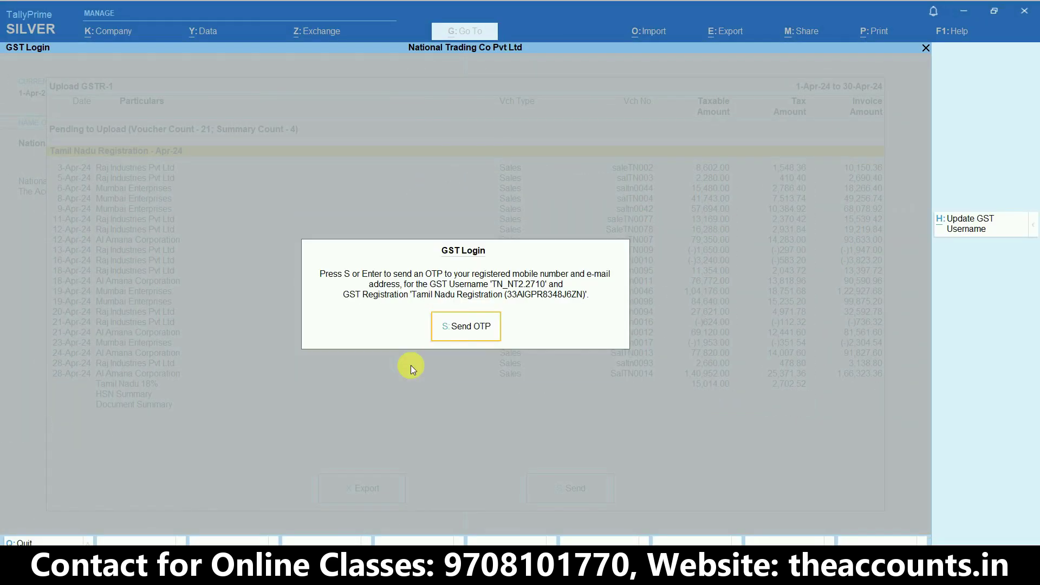
pyautogui.click(456, 330)
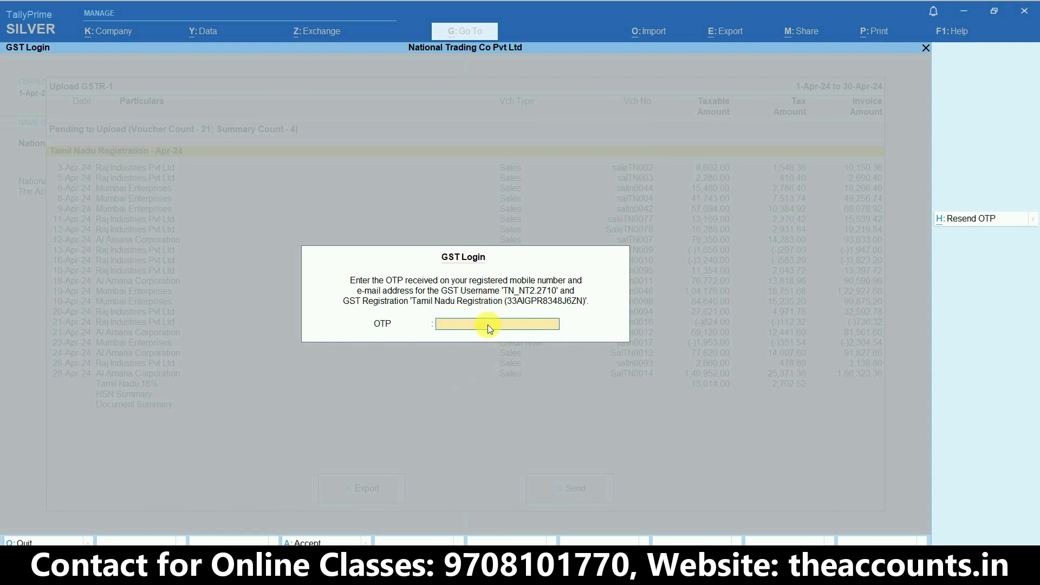
pyautogui.press('Return')
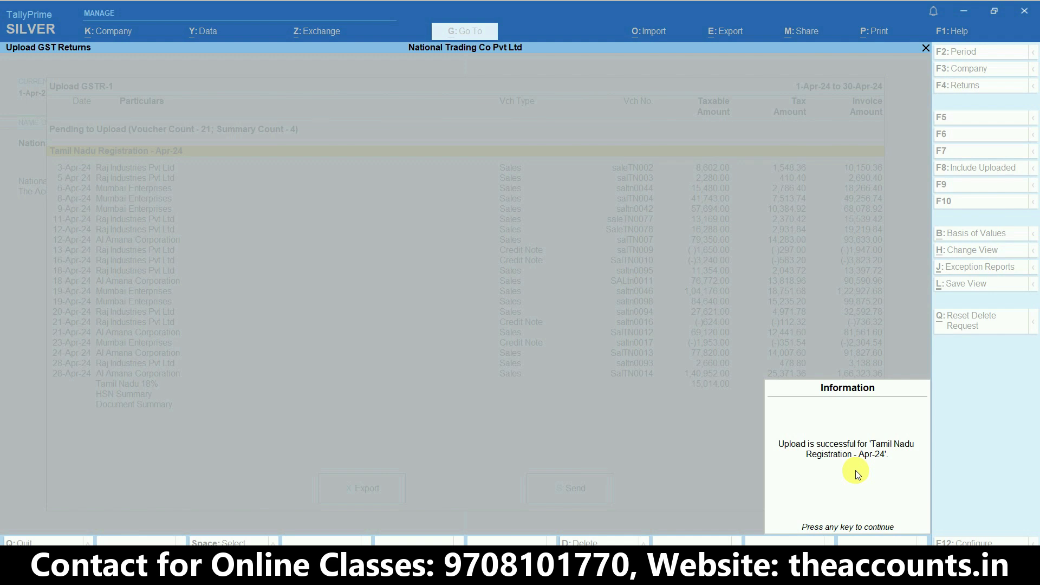
pyautogui.press('Return')
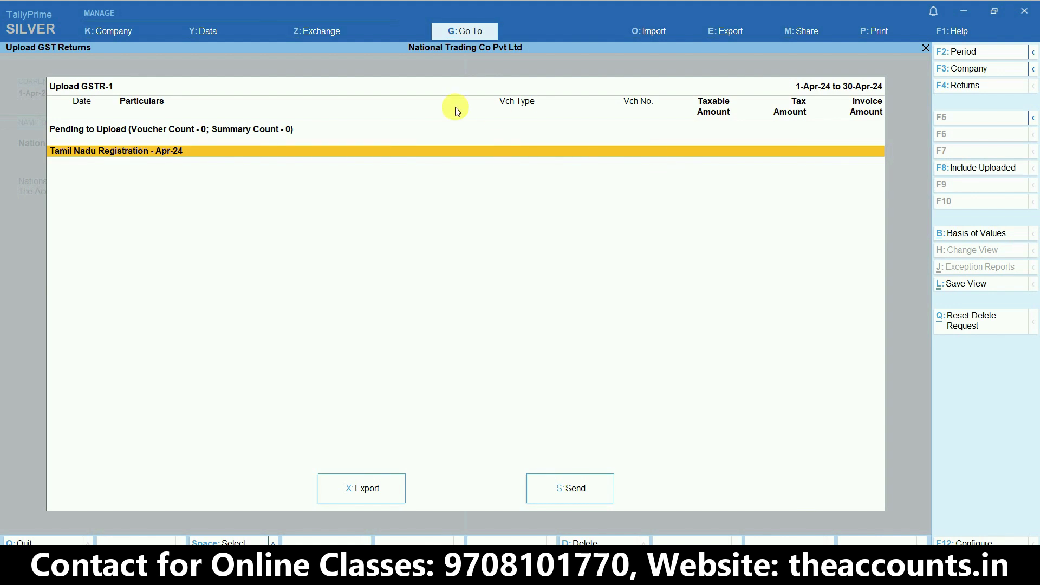
# Open File GSTR-1 from the Exchange menu for the Apr-24 period
pyautogui.click(313, 34)
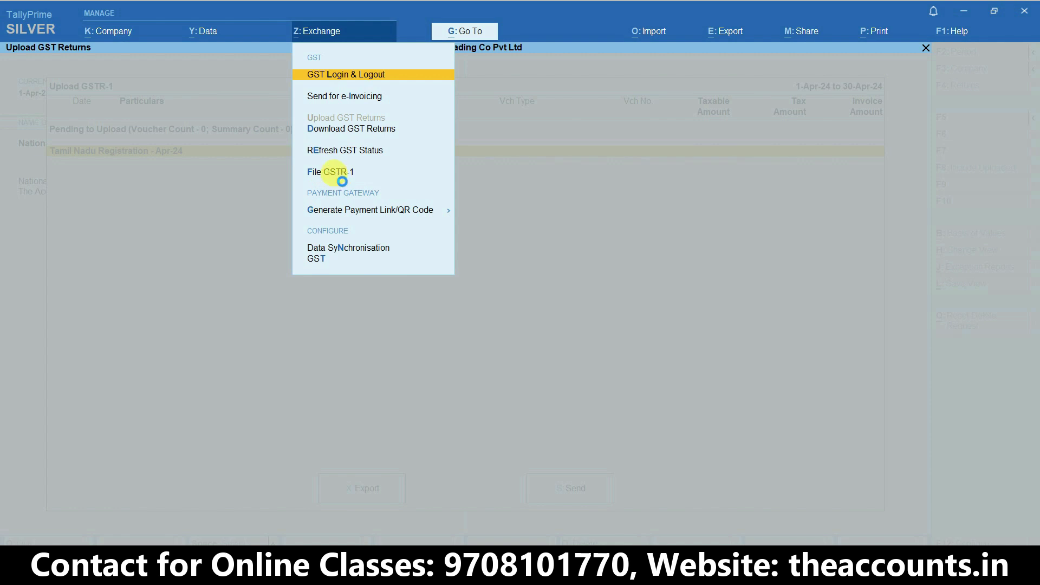
pyautogui.click(339, 175)
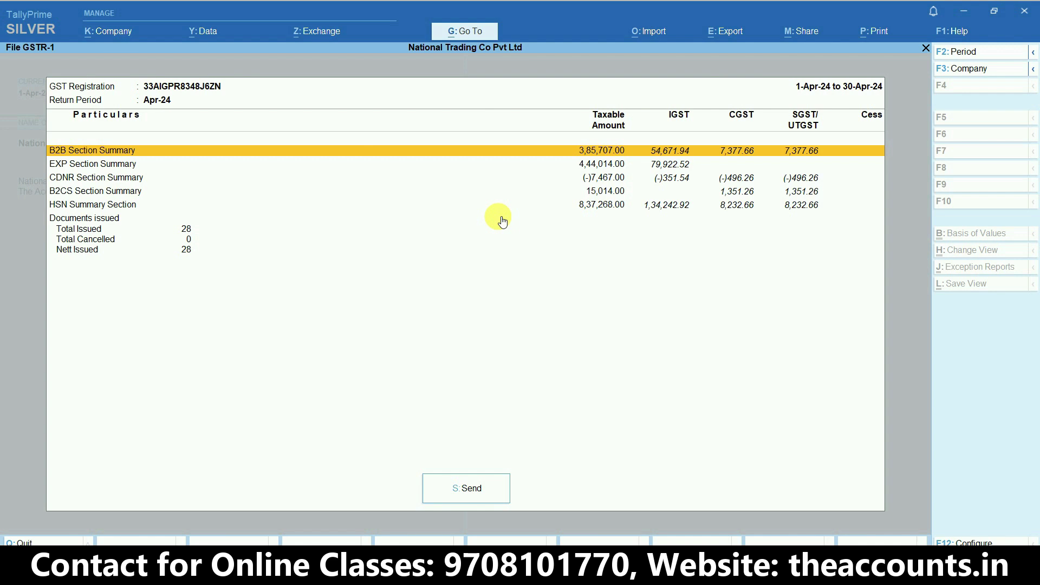
# Send and file the Apr-24 GSTR-1 using the authorised signatory's PAN and the EVC code
pyautogui.click(470, 490)
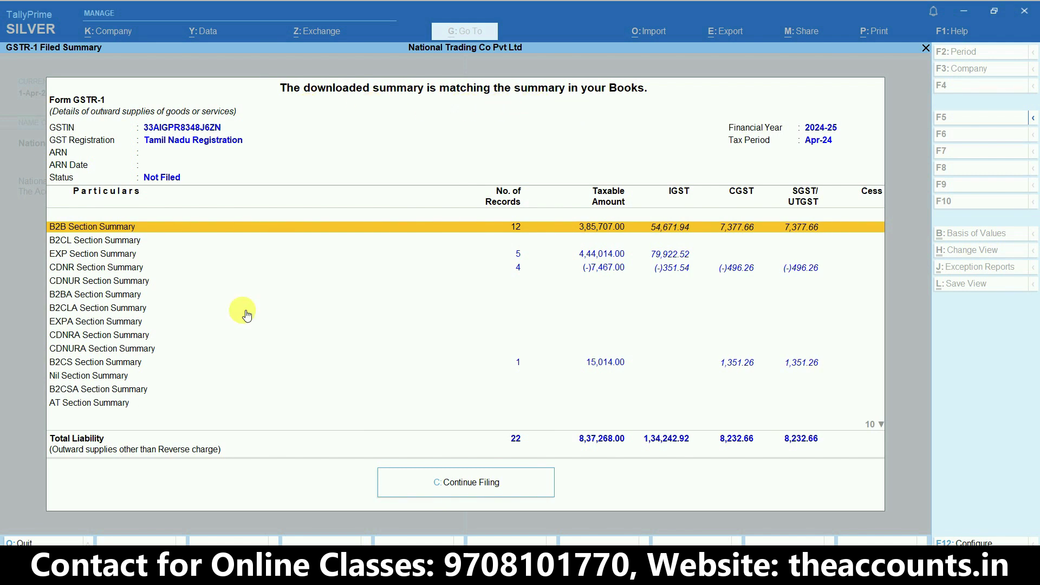
pyautogui.scroll(-6, 370, 337)
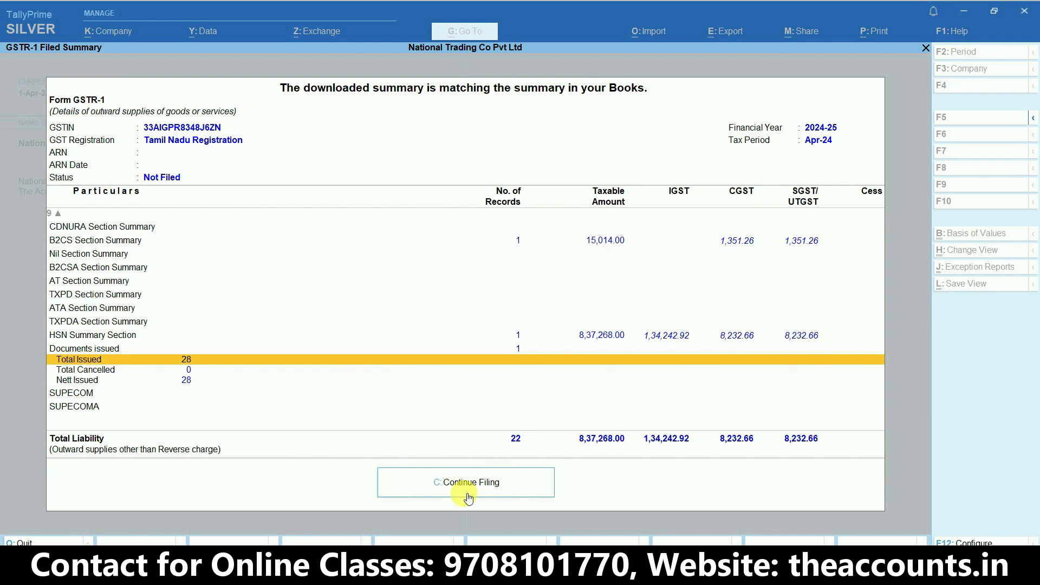
pyautogui.click(491, 493)
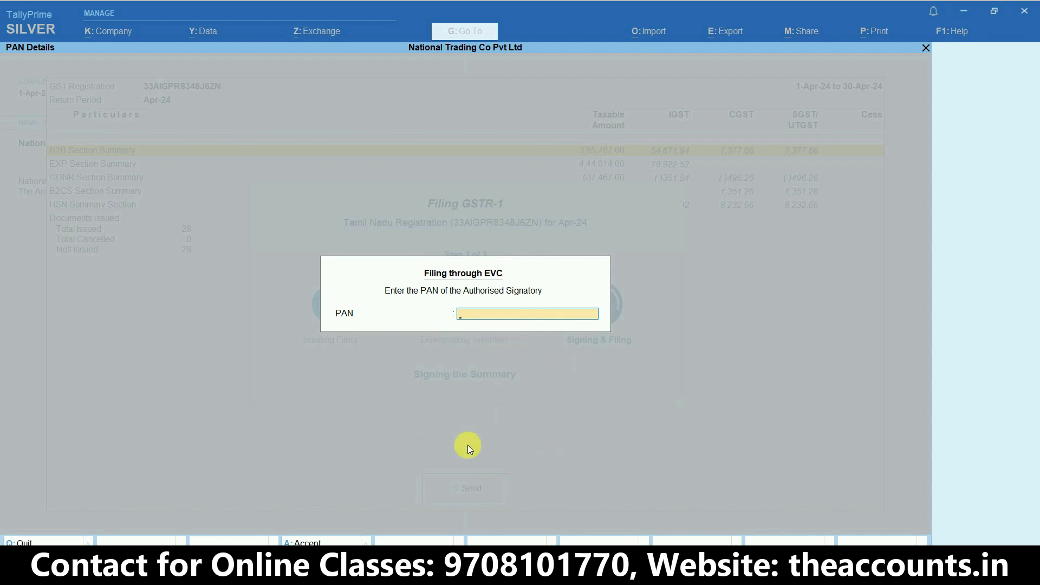
pyautogui.hotkey('ctrl', 'alt', 'v')
pyautogui.press('Return')
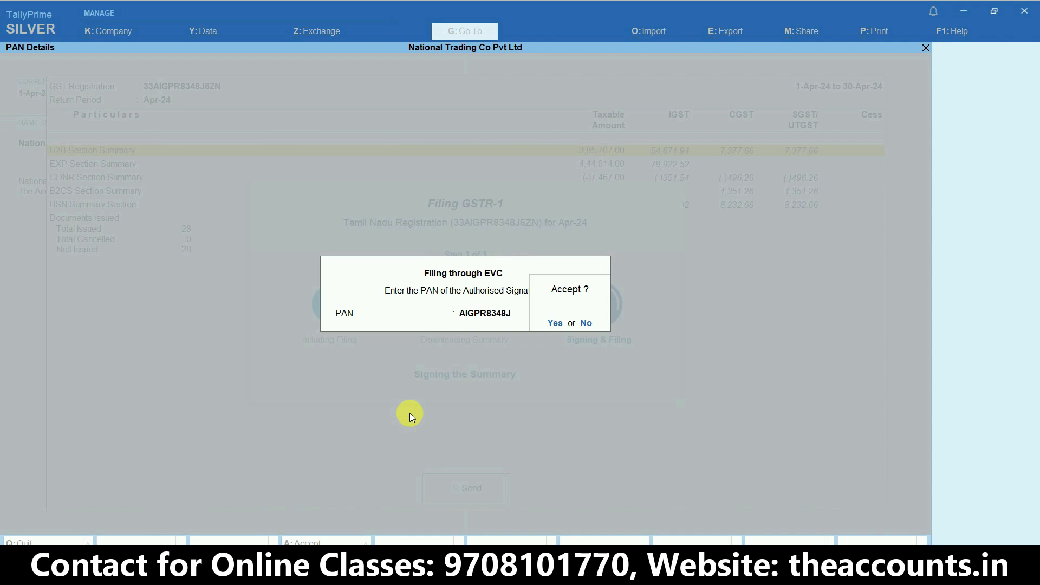
pyautogui.press('Return')
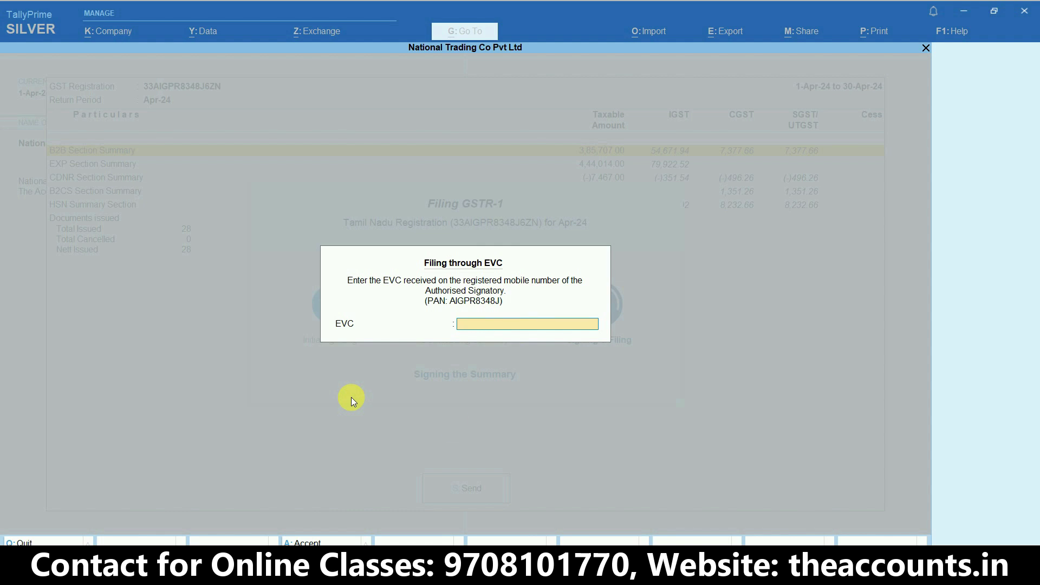
pyautogui.press('Return')
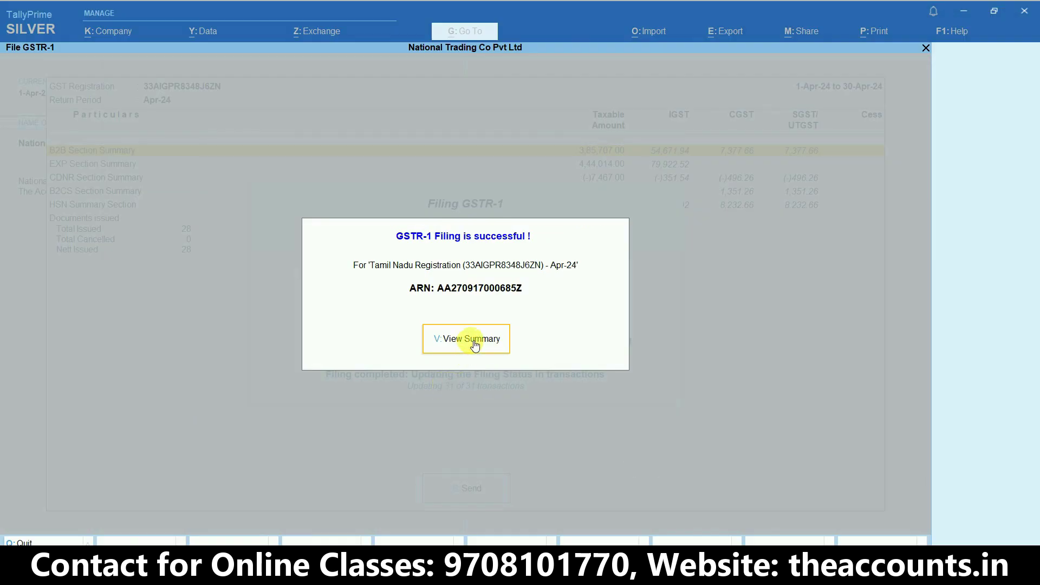
# Review the GSTR-1 Filed Summary rows showing status Filed with ARN date 9-Aug-24
pyautogui.click(473, 344)
pyautogui.press('Down')
pyautogui.press('Down')
pyautogui.press('Down')
pyautogui.press('Down')
pyautogui.press('Down')
pyautogui.press('Down')
pyautogui.press('Down')
pyautogui.press('Down')
pyautogui.press('Down')
pyautogui.press('Down')
pyautogui.press('Down')
pyautogui.press('Down')
pyautogui.press('Down')
pyautogui.press('Down')
pyautogui.press('Down')
pyautogui.press('Down')
pyautogui.press('Down')
pyautogui.press('Down')
pyautogui.press('Down')
pyautogui.press('Down')
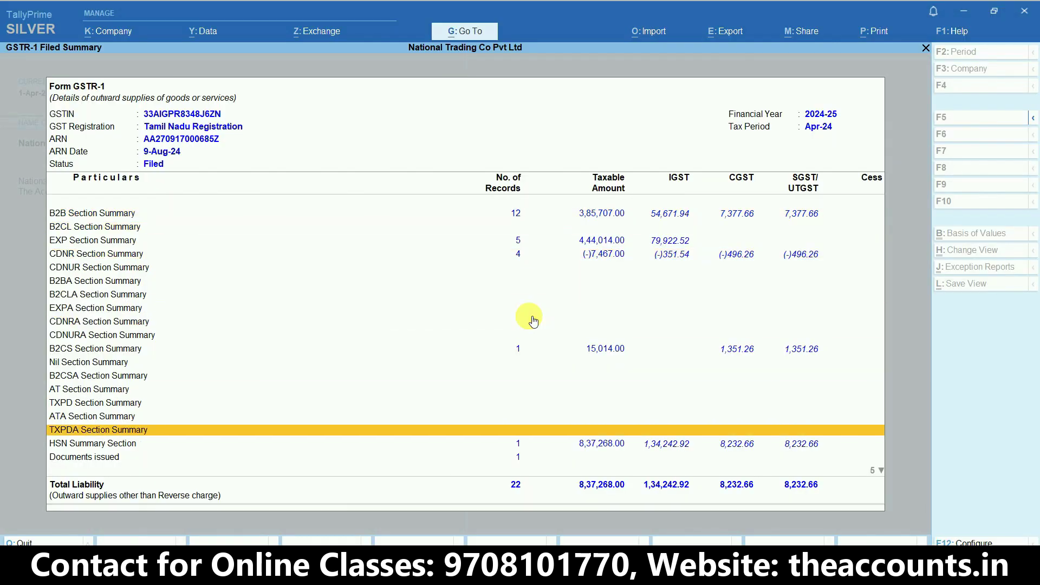
pyautogui.press('Up')
pyautogui.press('Up')
pyautogui.press('Up')
pyautogui.press('Up')
pyautogui.press('Up')
pyautogui.press('Up')
pyautogui.press('Up')
pyautogui.press('Up')
pyautogui.press('Up')
pyautogui.press('Up')
pyautogui.press('Up')
pyautogui.press('Up')
pyautogui.press('Up')
pyautogui.press('Up')
pyautogui.press('Up')
pyautogui.press('Up')
pyautogui.press('Up')
pyautogui.press('Up')
pyautogui.press('Up')
pyautogui.press('Up')
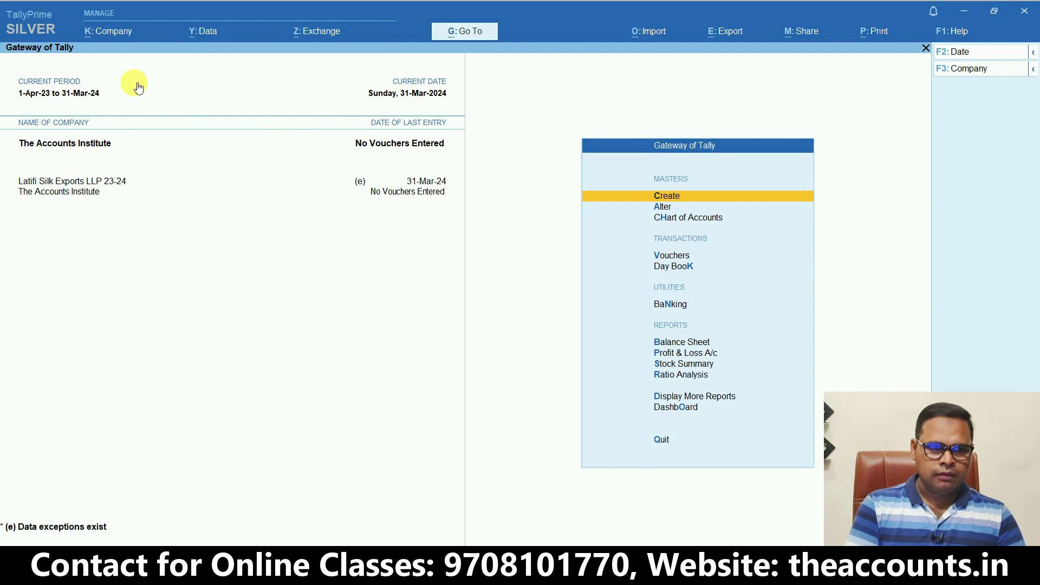
# Enable TDS for The Accounts Institute with deductor type Individual/HUF, then return to the Gateway
pyautogui.click(106, 31)
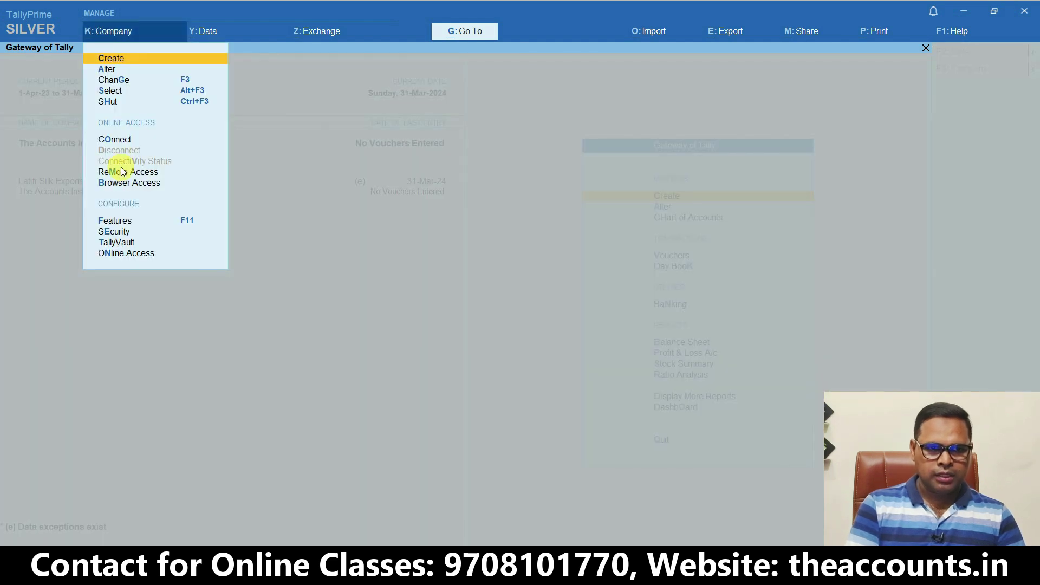
pyautogui.click(120, 222)
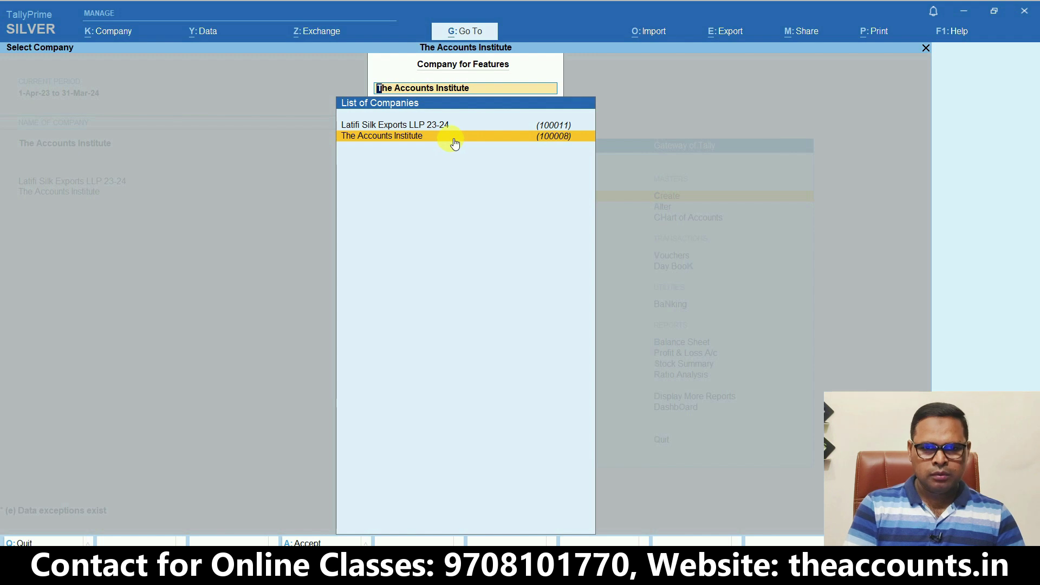
pyautogui.click(454, 142)
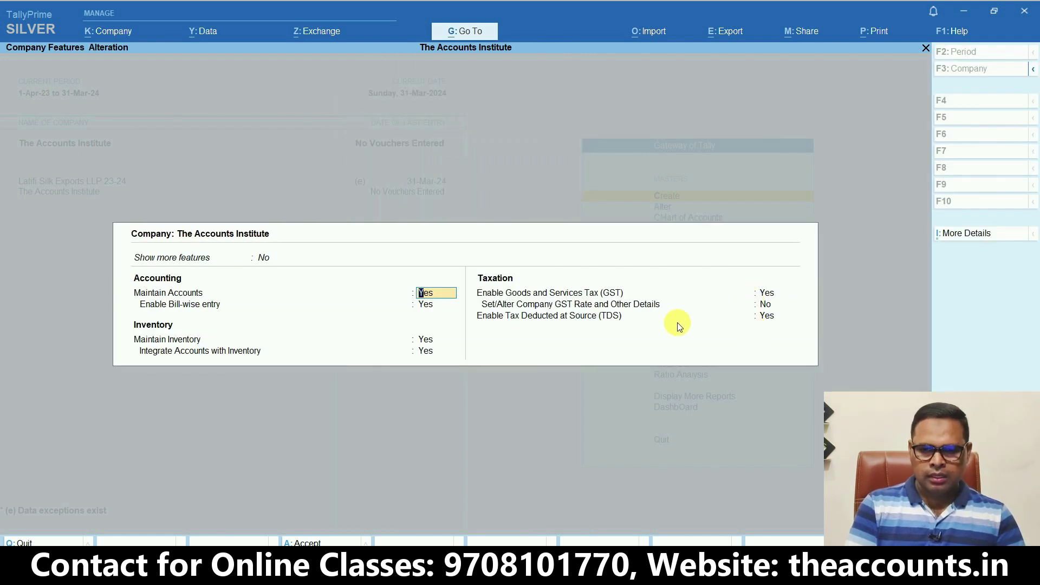
pyautogui.click(766, 316)
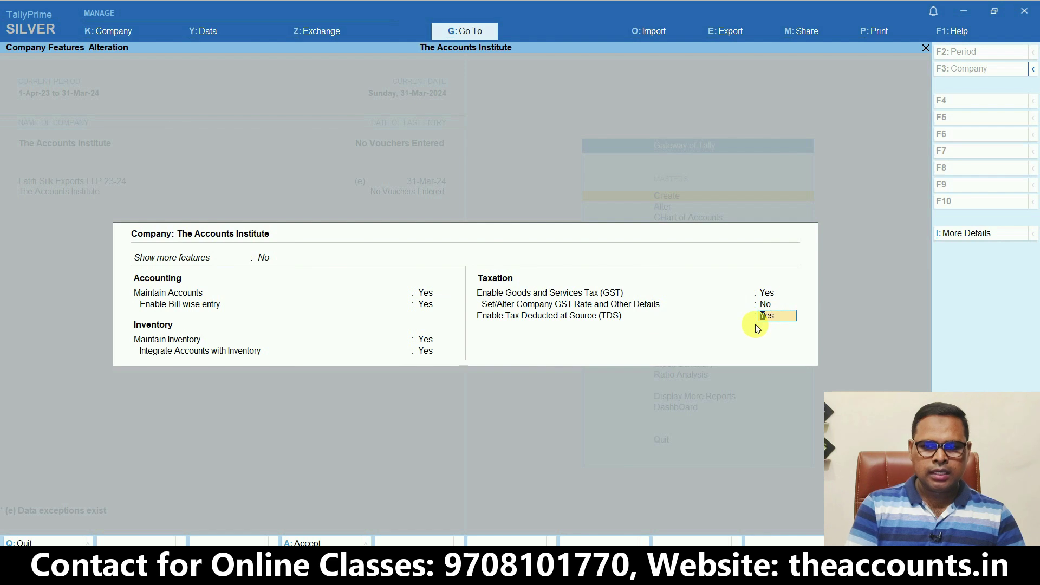
pyautogui.press('Return')
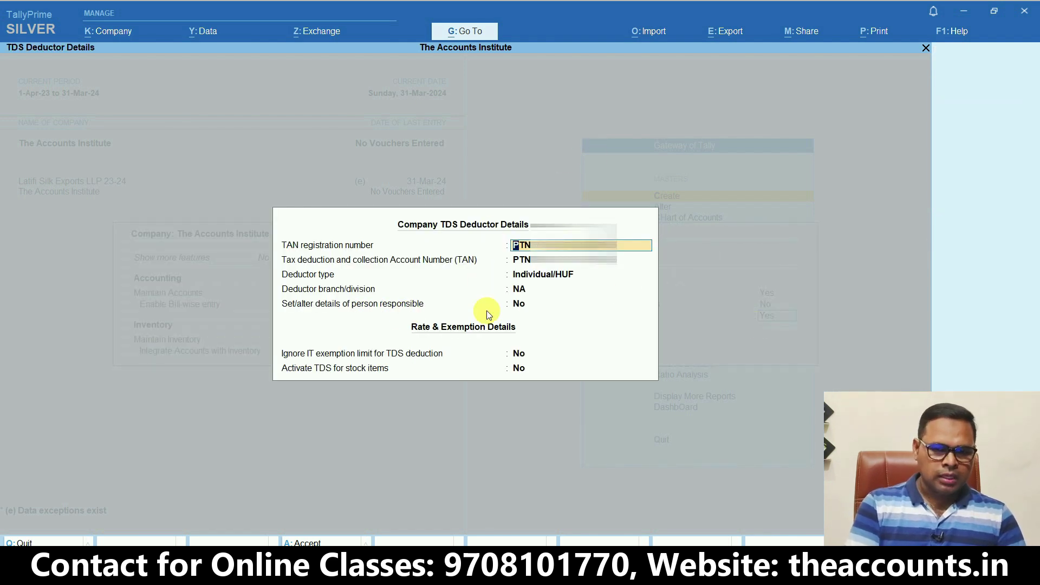
pyautogui.press('Return')
pyautogui.press('Return')
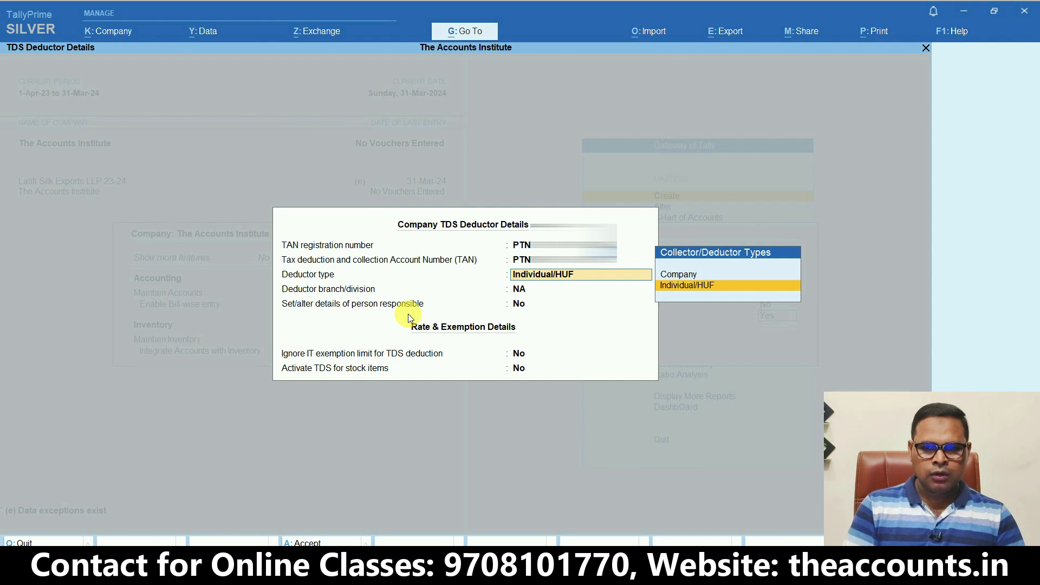
pyautogui.press('Return')
pyautogui.press('Return')
pyautogui.press('Return')
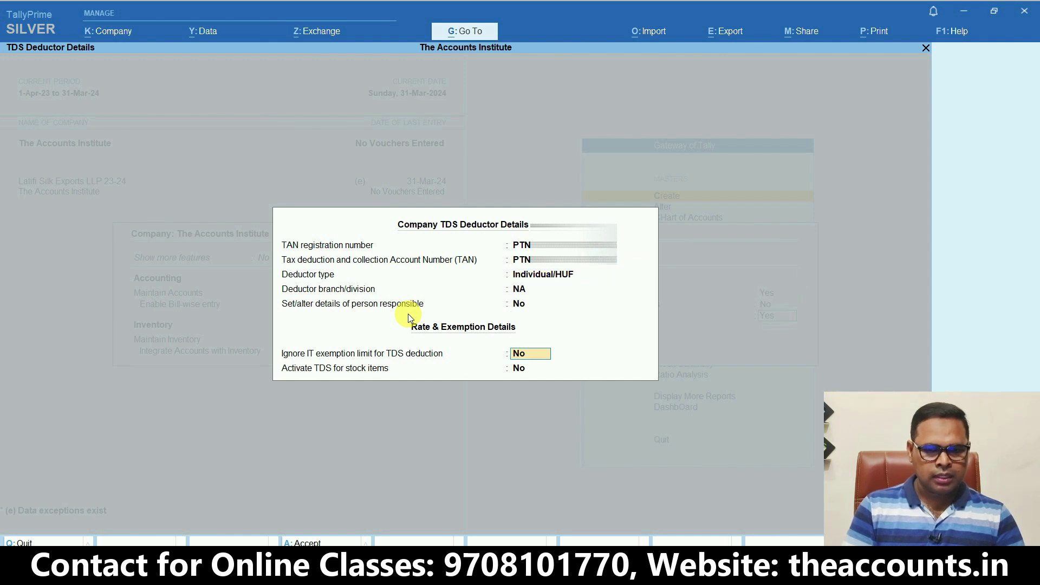
pyautogui.press('Return')
pyautogui.press('Return')
pyautogui.press('Return')
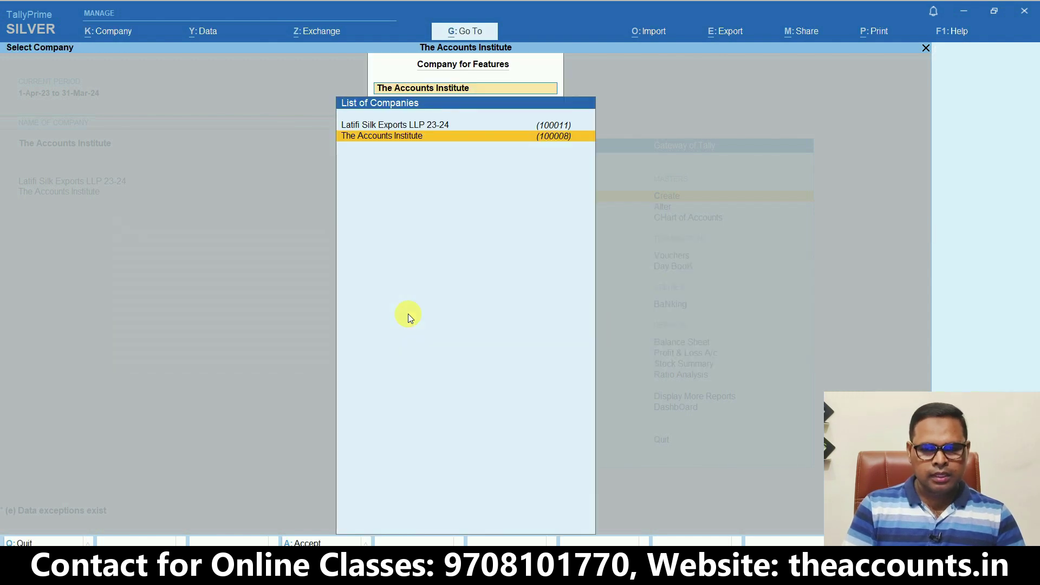
pyautogui.press('Escape')
pyautogui.press('Escape')
pyautogui.press('Escape')
pyautogui.press('Escape')
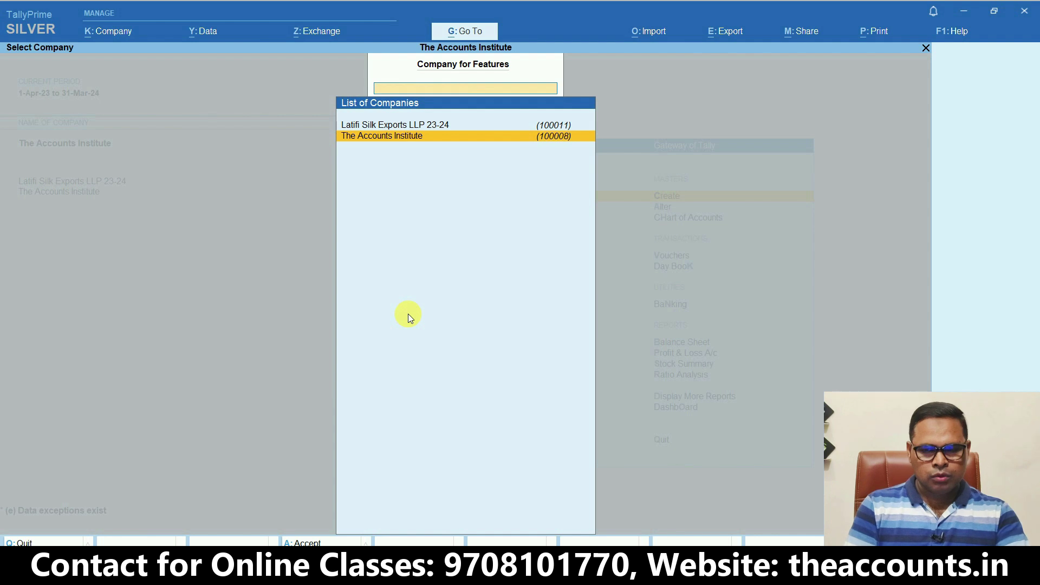
pyautogui.press('Escape')
pyautogui.press('Escape')
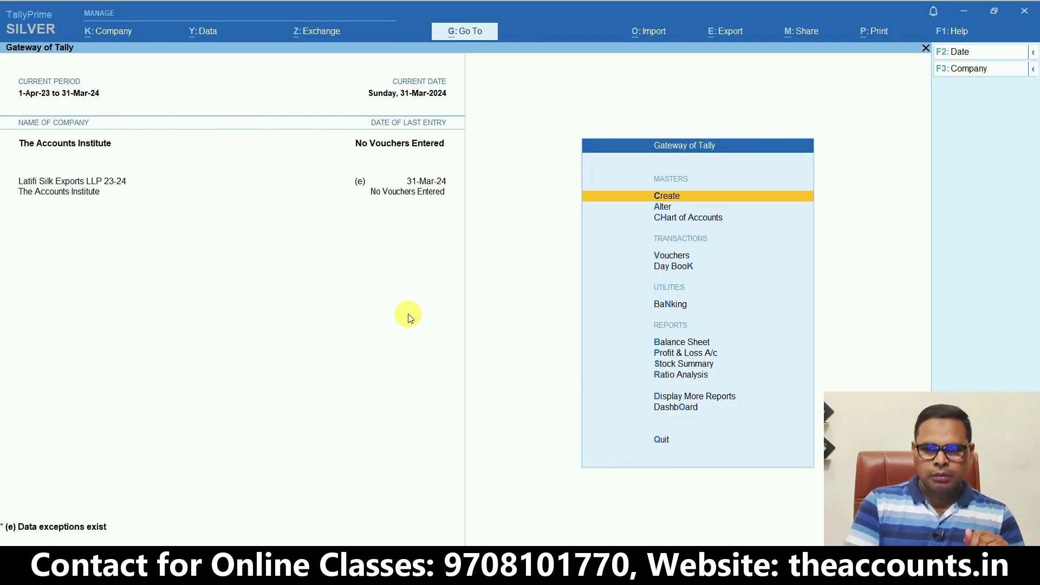
# Start a new TDS Nature of Payment and filter the predefined list with 194q
pyautogui.press('Return')
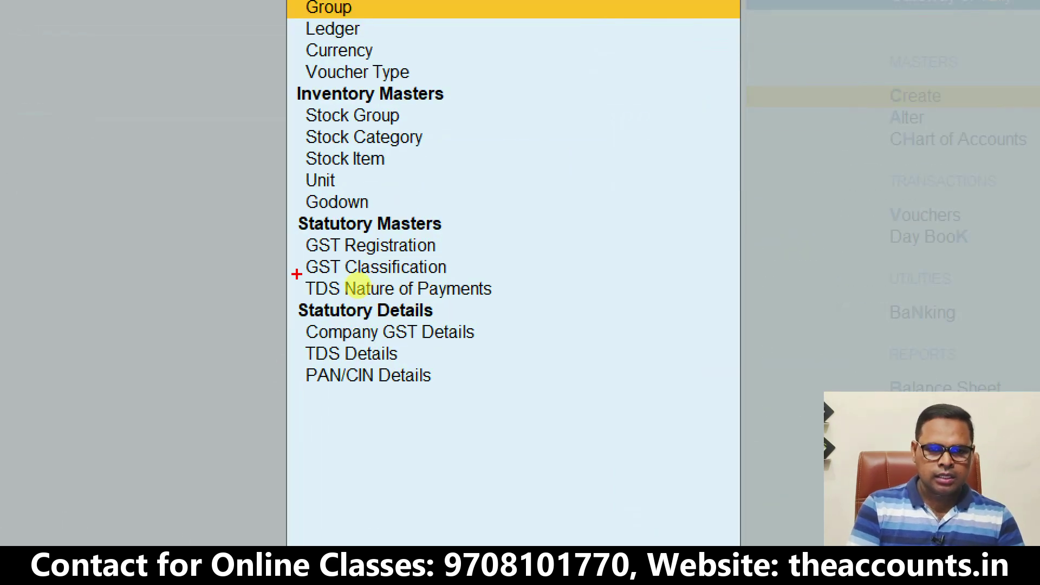
pyautogui.moveTo(295, 273)
pyautogui.mouseDown()
pyautogui.moveTo(371, 298)
pyautogui.moveTo(505, 305)
pyautogui.mouseUp()
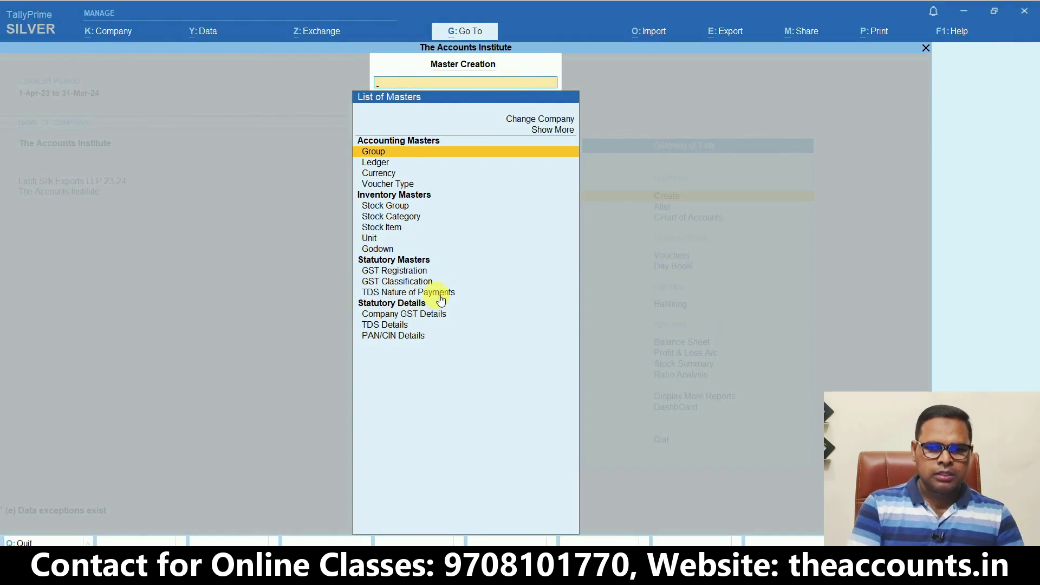
pyautogui.click(437, 294)
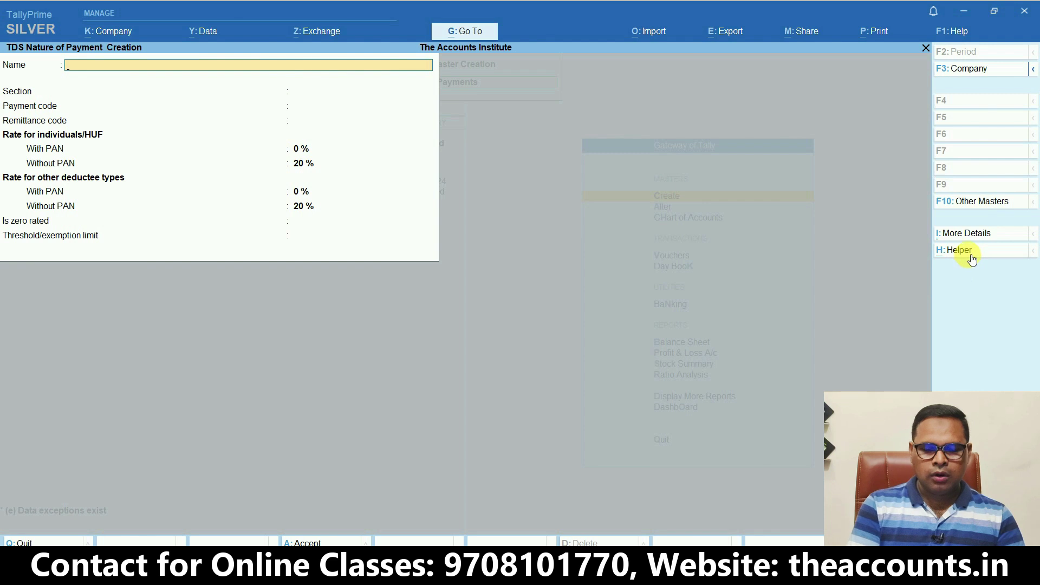
pyautogui.hotkey('ctrl', 'q')
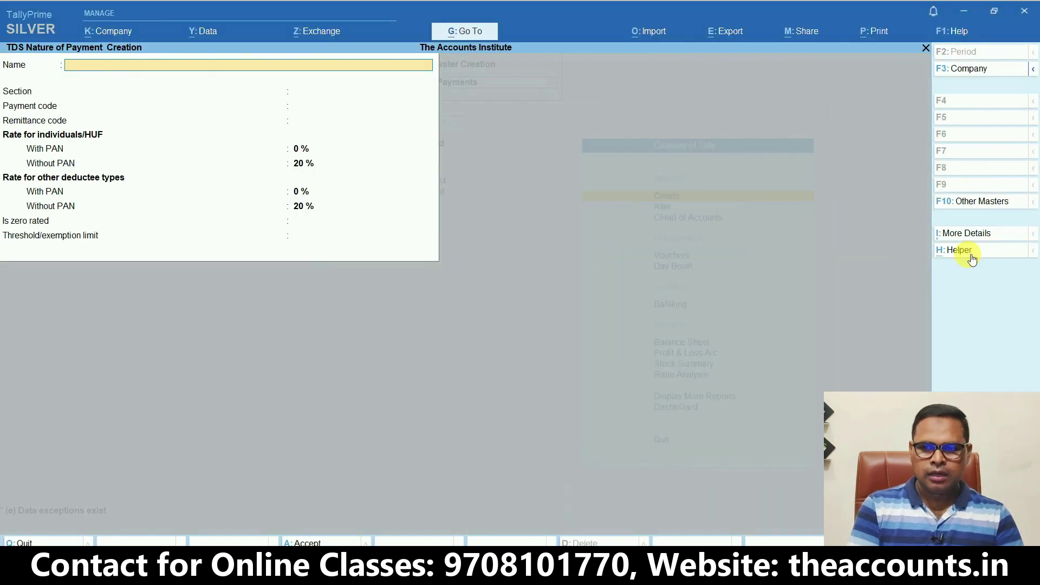
pyautogui.click(968, 253)
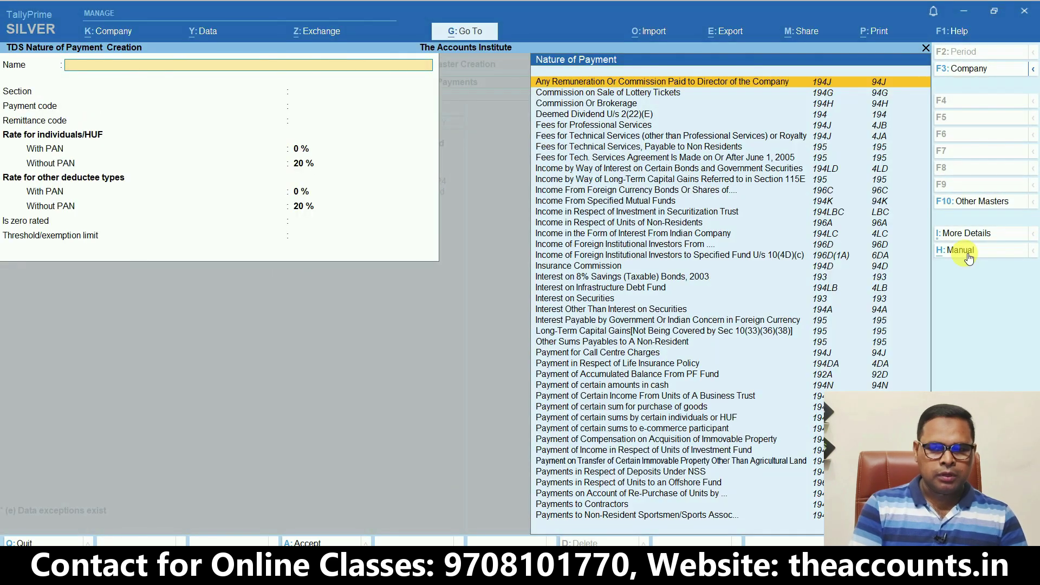
pyautogui.write('1')
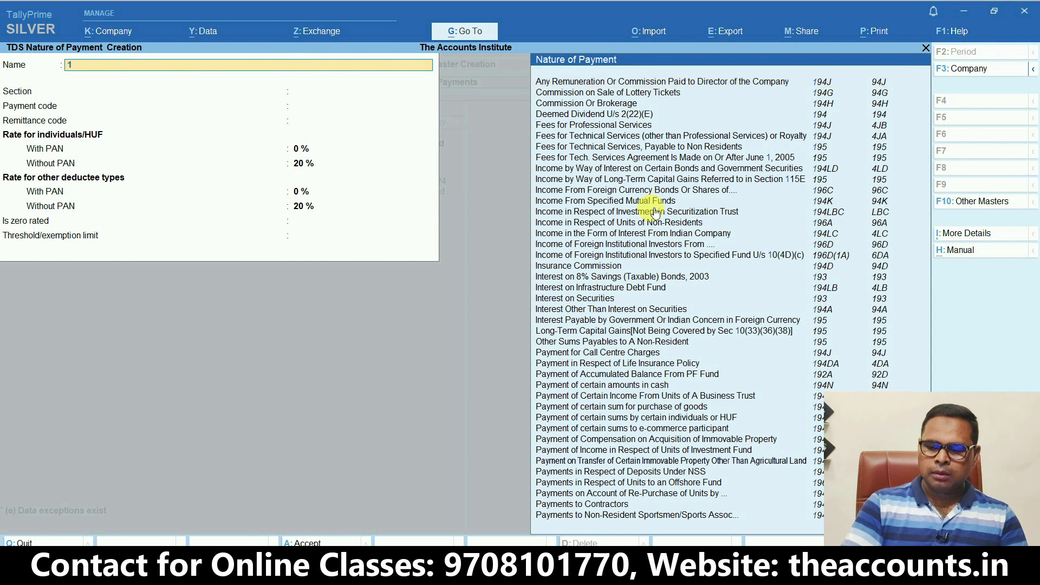
pyautogui.write('94')
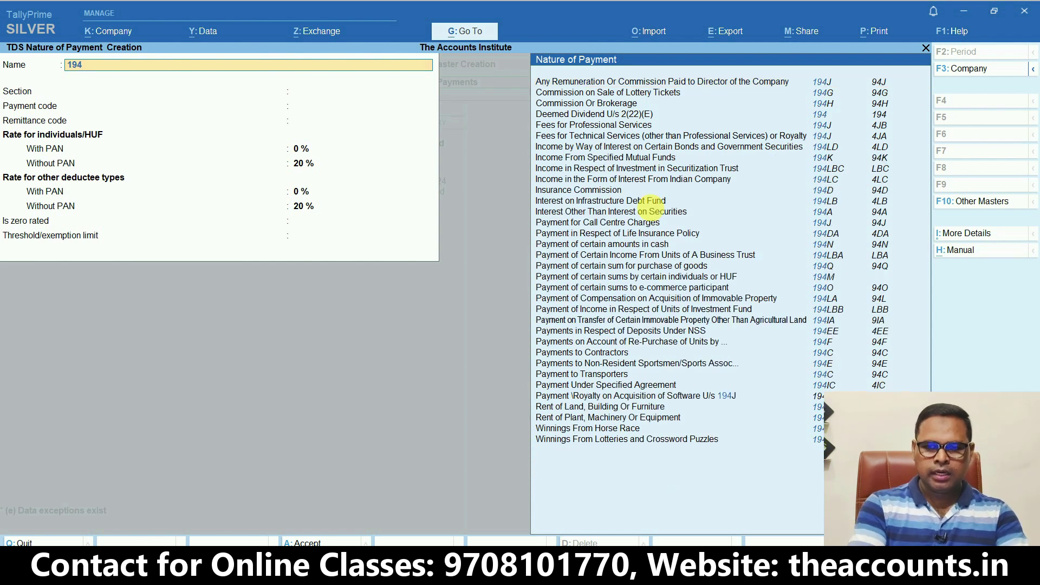
pyautogui.write('q')
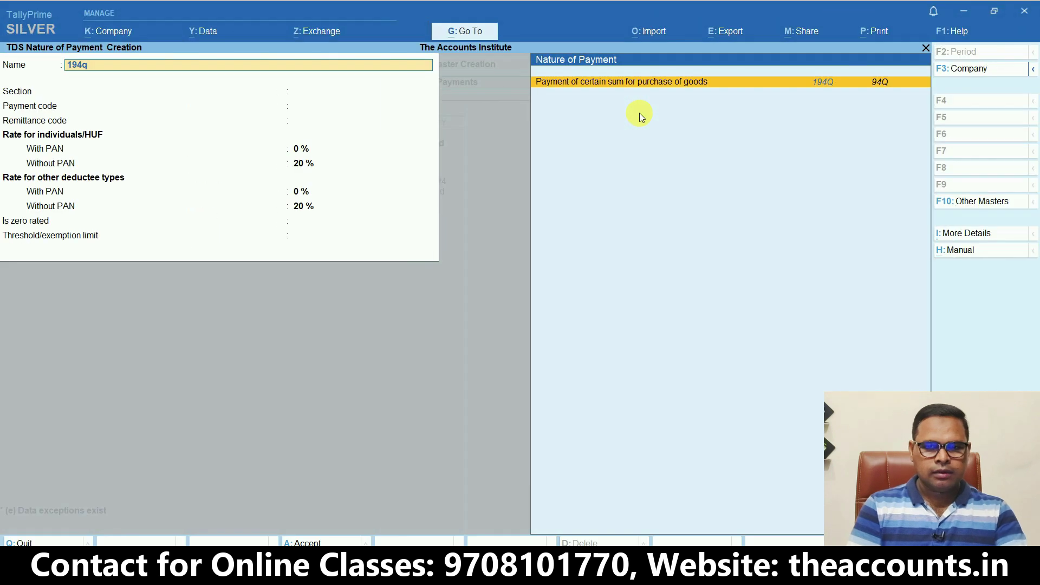
# Pick 194Q purchase of goods with remittance code 200, 0.10% rate, 5% without PAN, 5000000 threshold
pyautogui.click(723, 54)
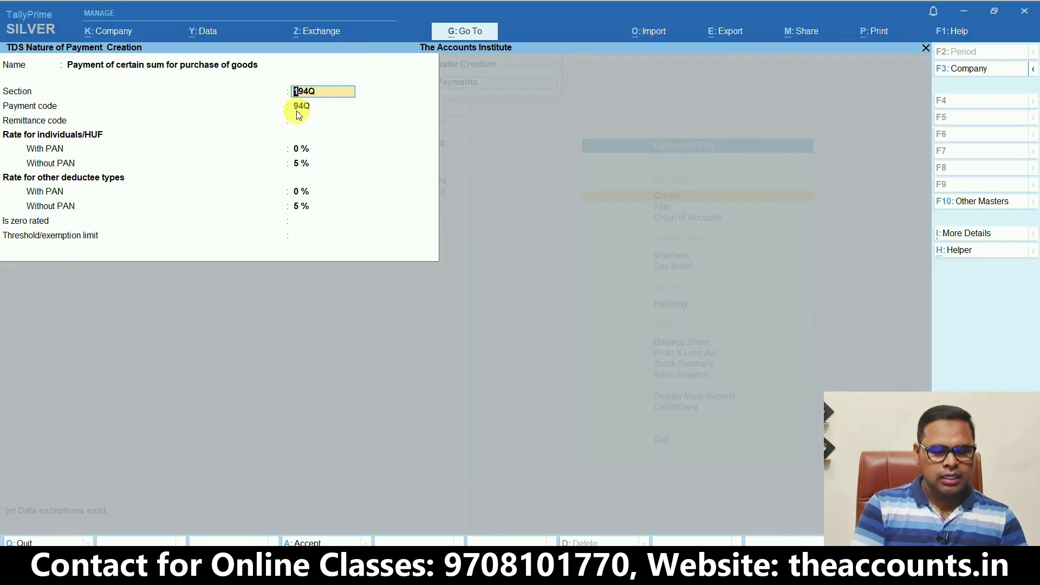
pyautogui.press('Return')
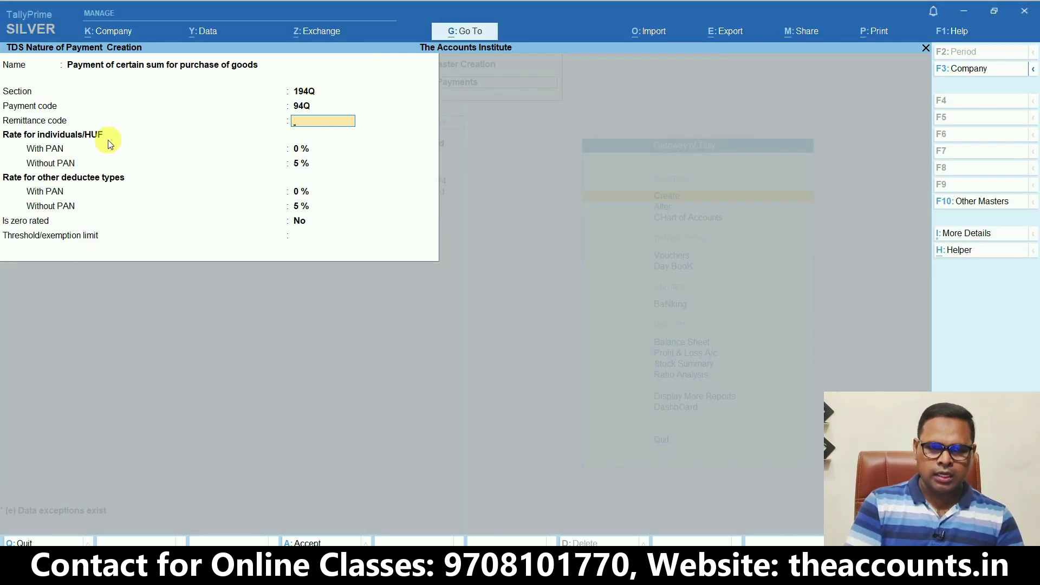
pyautogui.write('200')
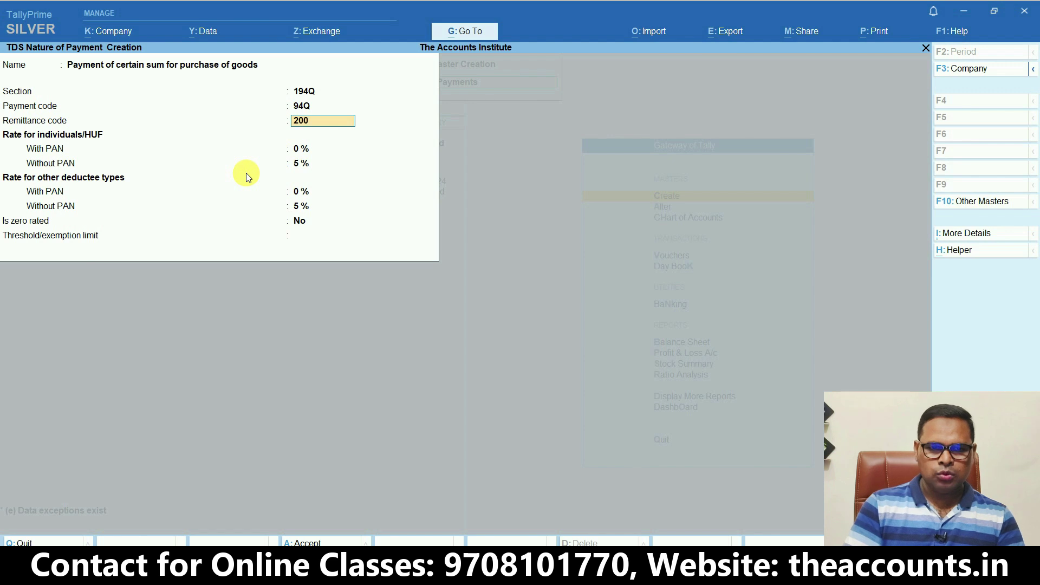
pyautogui.press('Return')
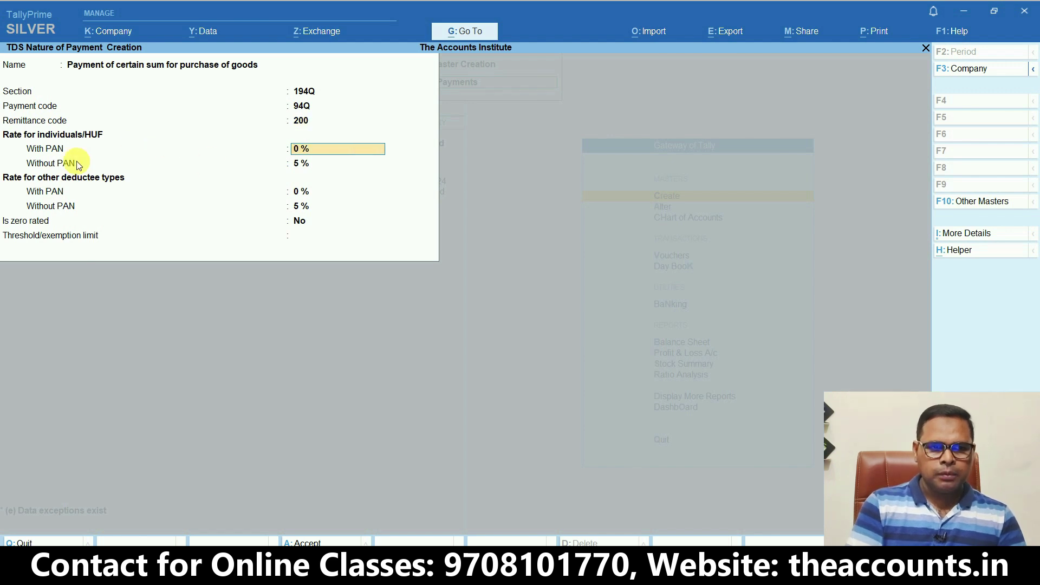
pyautogui.write('0.10')
pyautogui.press('Return')
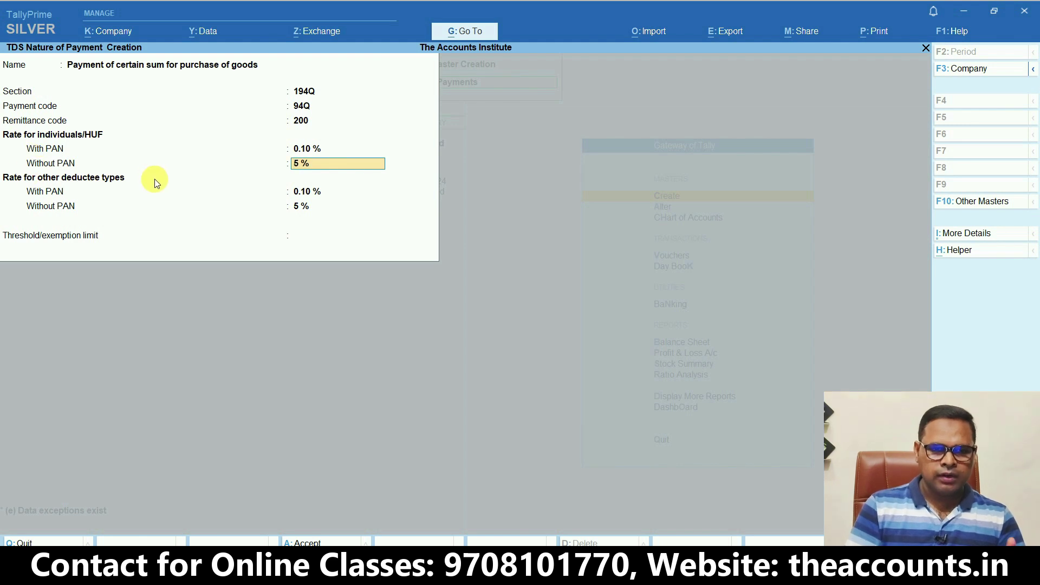
pyautogui.press('Return')
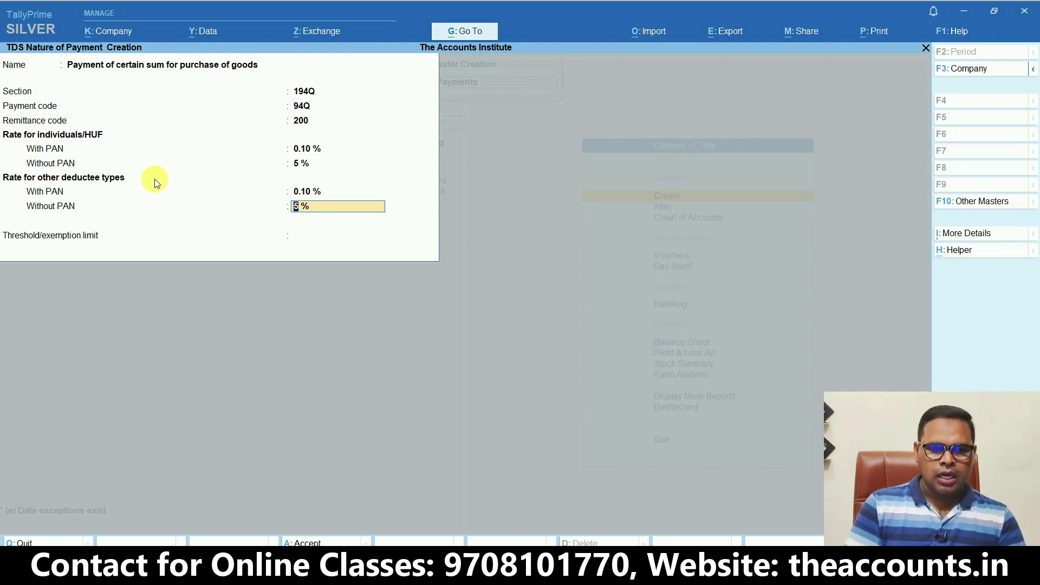
pyautogui.press('Return')
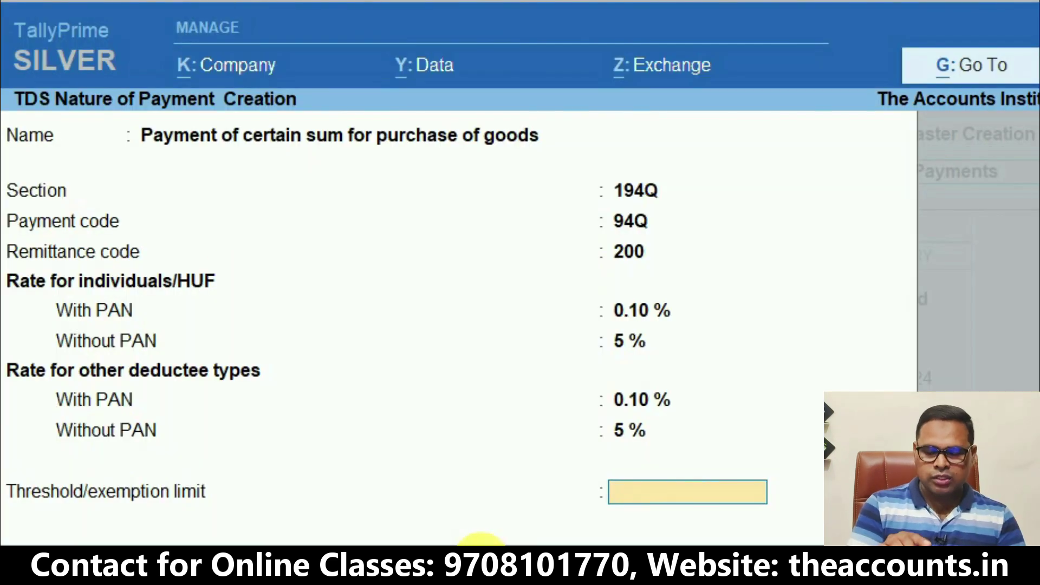
pyautogui.write('50000')
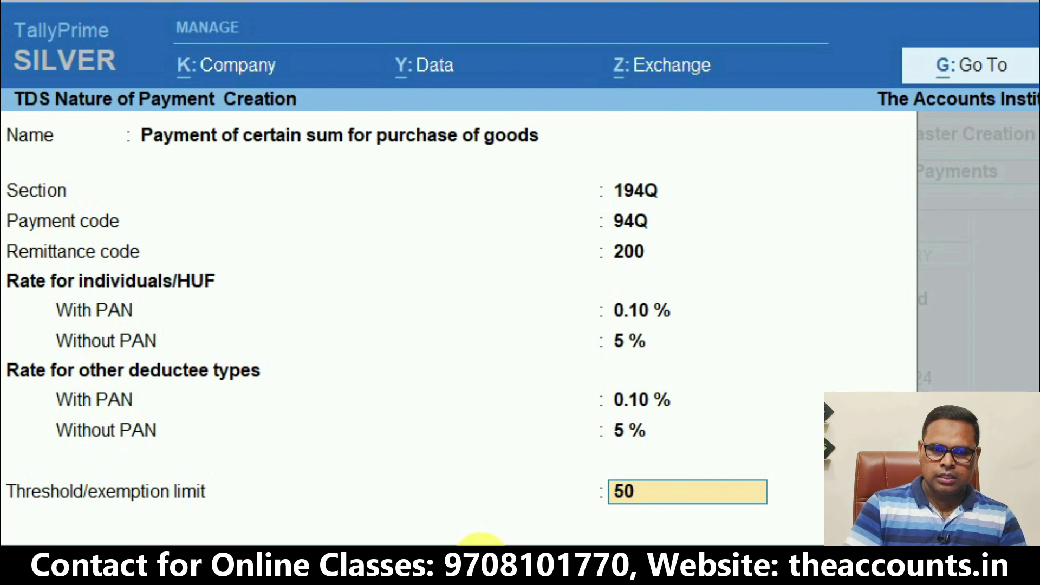
pyautogui.write('00')
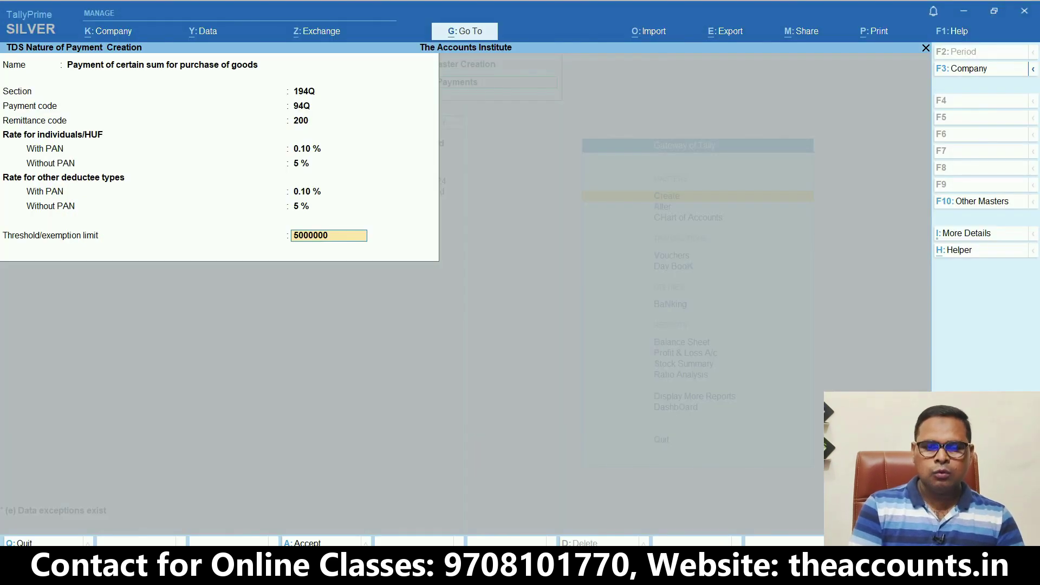
# Set tax to be calculated on value exceeding the threshold and save the 194Q nature of payment
pyautogui.press('F12')
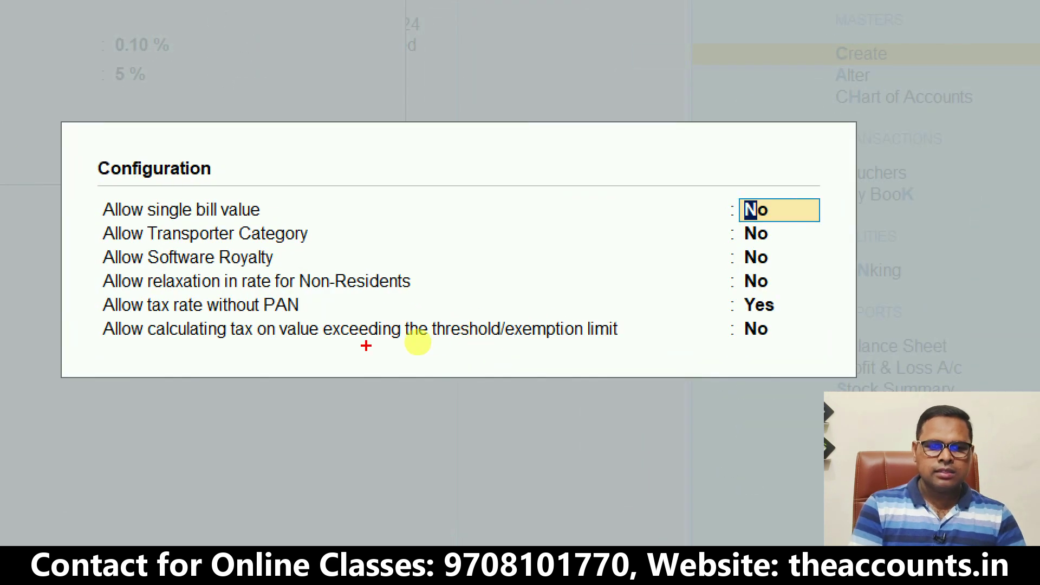
pyautogui.moveTo(355, 345); pyautogui.dragTo(619, 344)
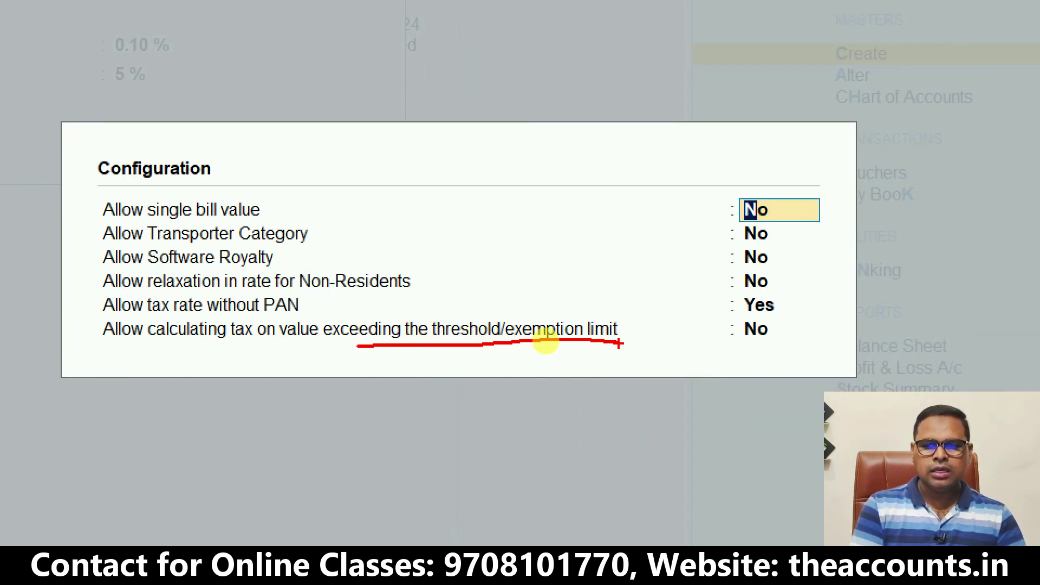
pyautogui.moveTo(780, 318)
pyautogui.mouseDown()
pyautogui.moveTo(726, 326)
pyautogui.moveTo(790, 324)
pyautogui.mouseUp()
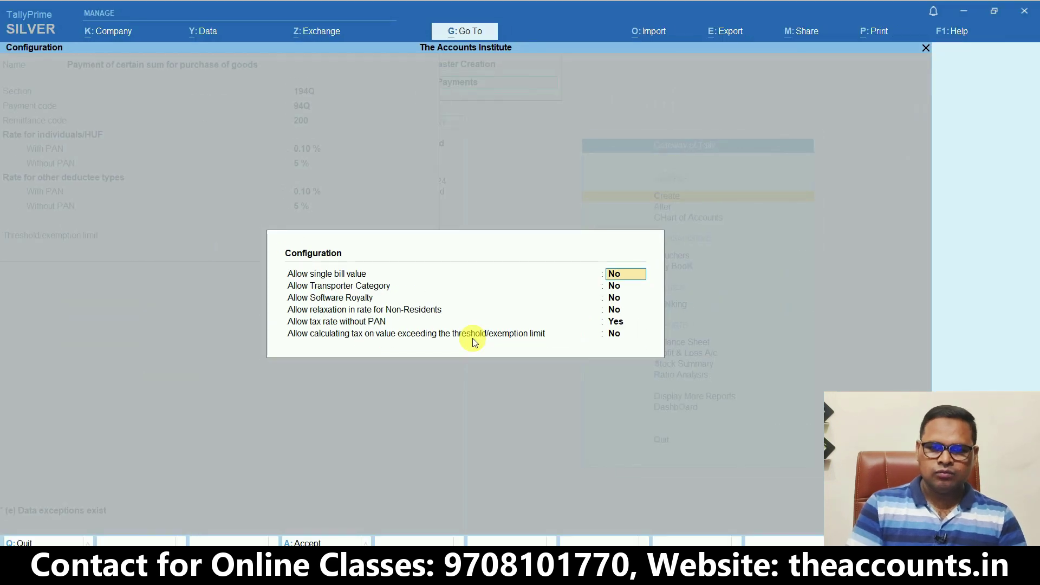
pyautogui.press('Return')
pyautogui.press('Return')
pyautogui.press('Return')
pyautogui.press('Return')
pyautogui.press('Return')
pyautogui.press('y')
pyautogui.press('Return')
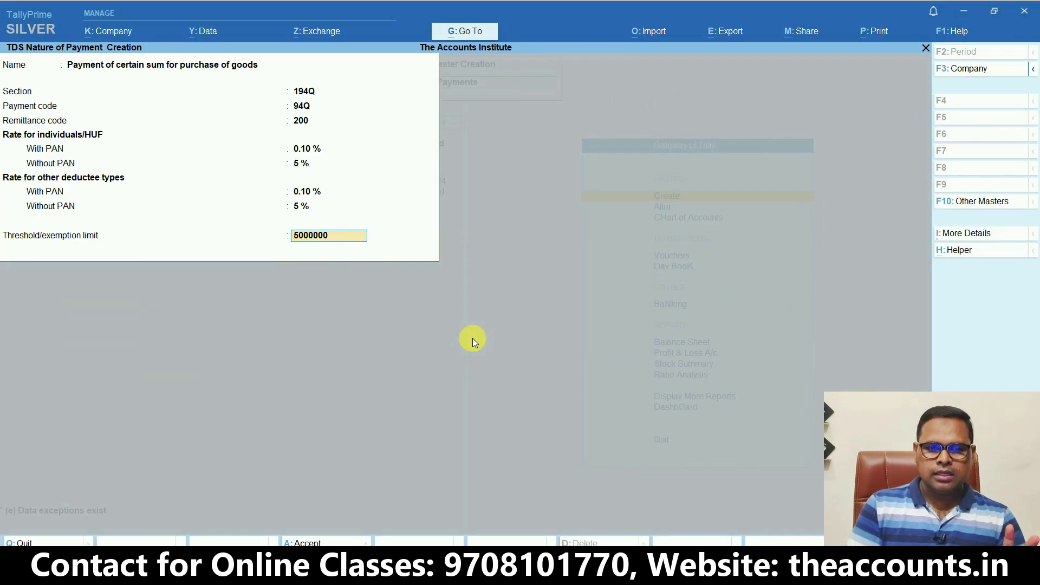
pyautogui.press('Return')
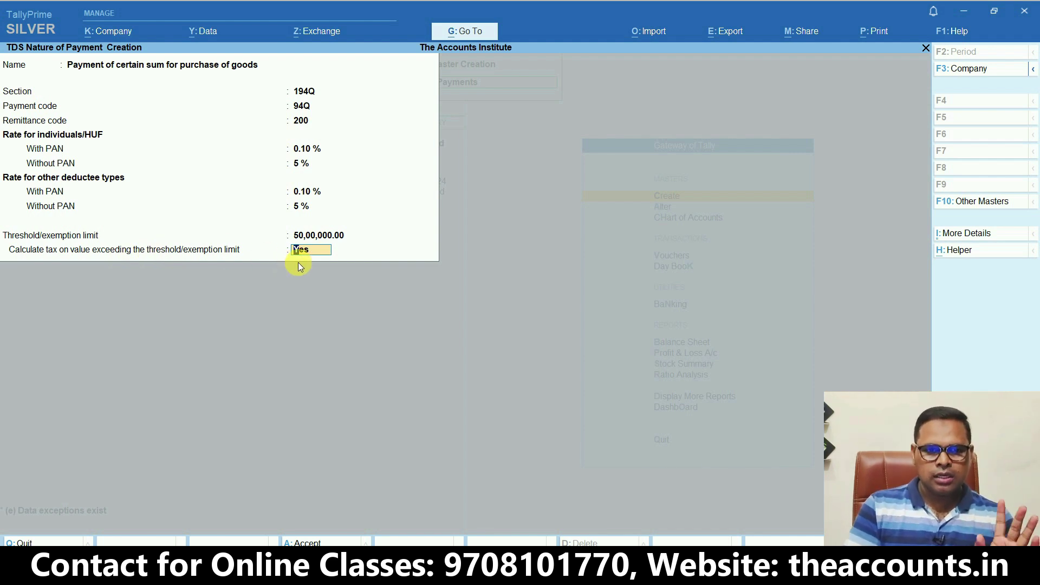
pyautogui.press('Return')
pyautogui.press('Return')
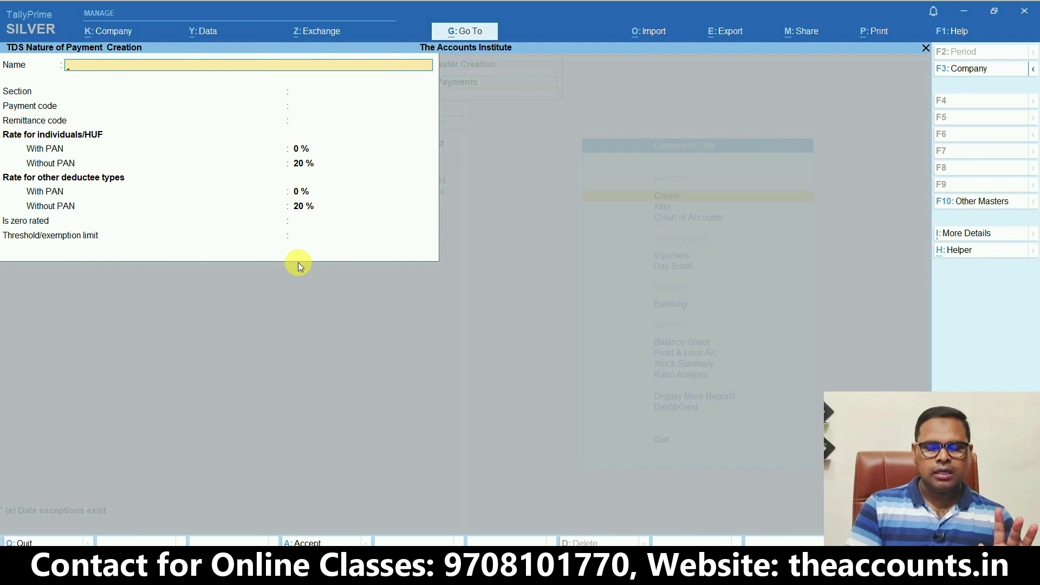
# Create a ledger named 'Purchase GST' under Purchase Accounts
pyautogui.press('Escape')
pyautogui.press('Return')
pyautogui.press('Down')
pyautogui.press('Return')
pyautogui.write('Purchase ')
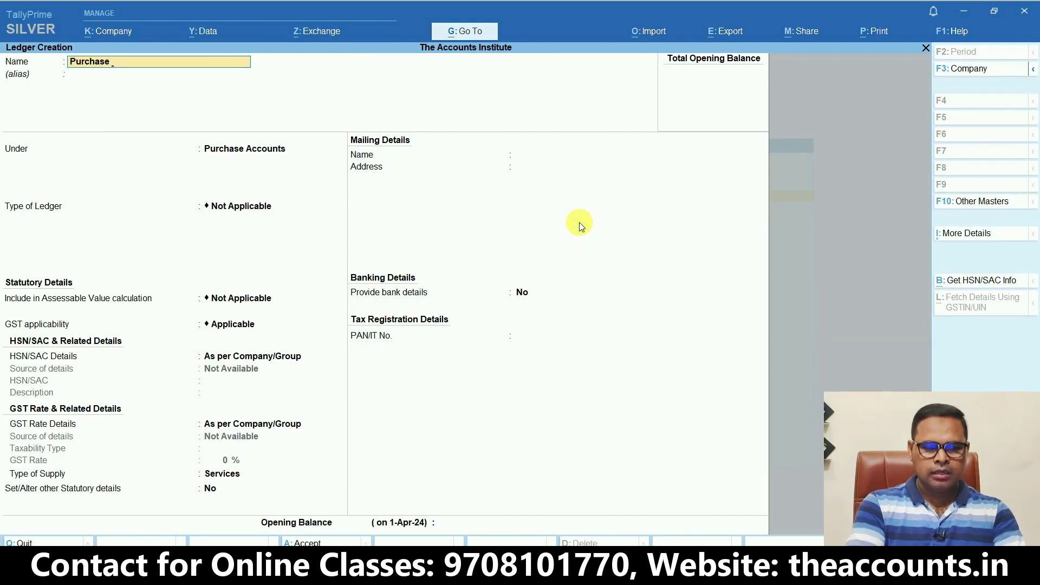
pyautogui.write('GST')
pyautogui.press('Return')
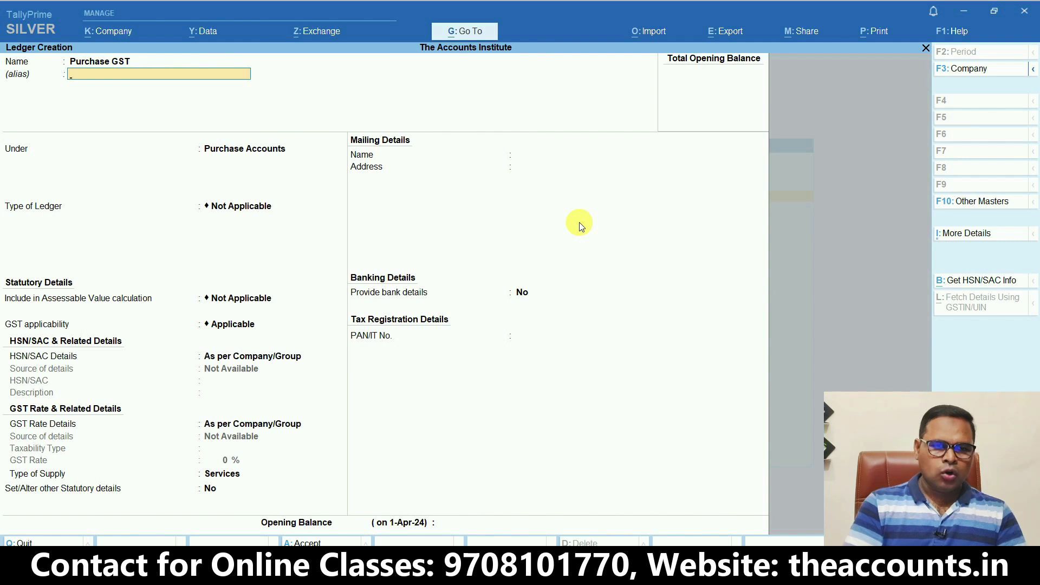
pyautogui.press('Return')
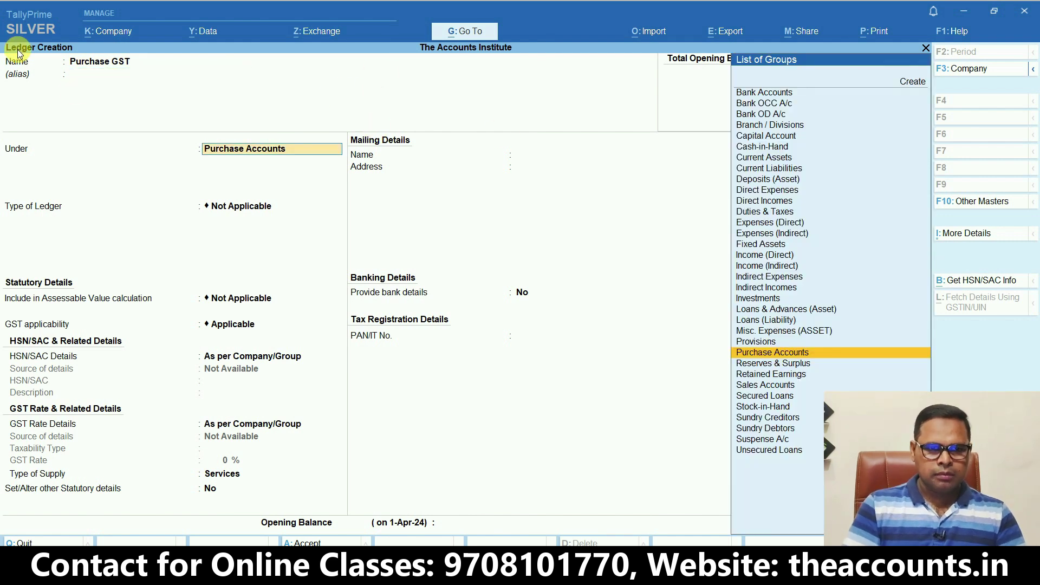
pyautogui.press('Return')
pyautogui.press('Return')
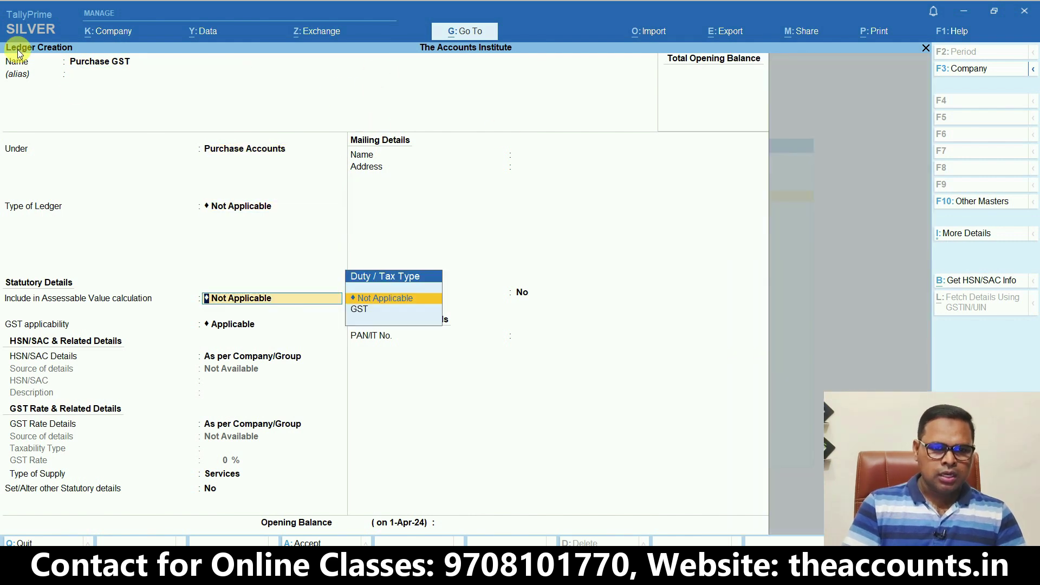
# Keep GST applicable with company-level details and set the type of supply to Goods
pyautogui.press('Return')
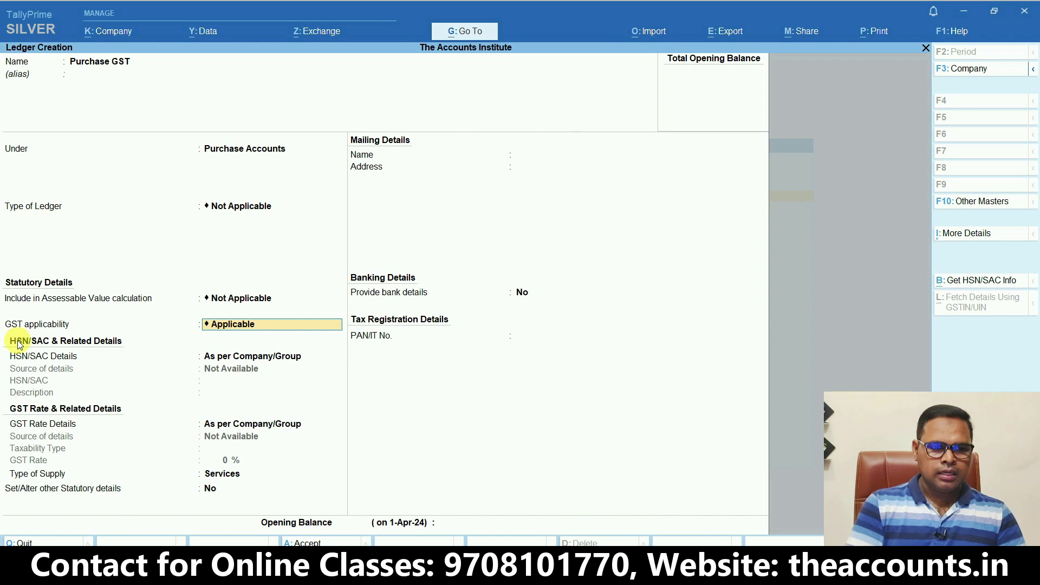
pyautogui.press('Return')
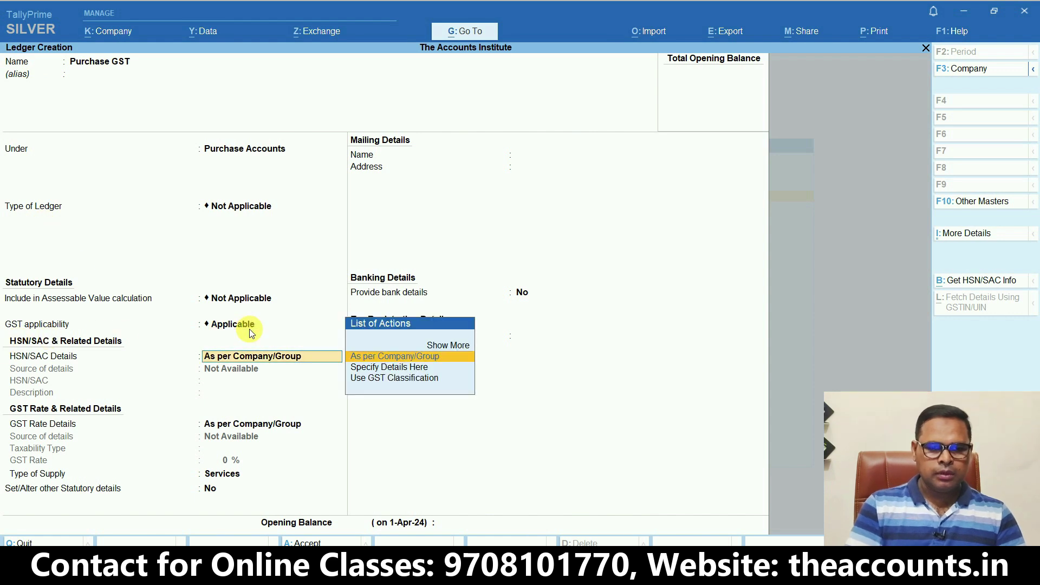
pyautogui.press('Return')
pyautogui.press('Return')
pyautogui.press('Up')
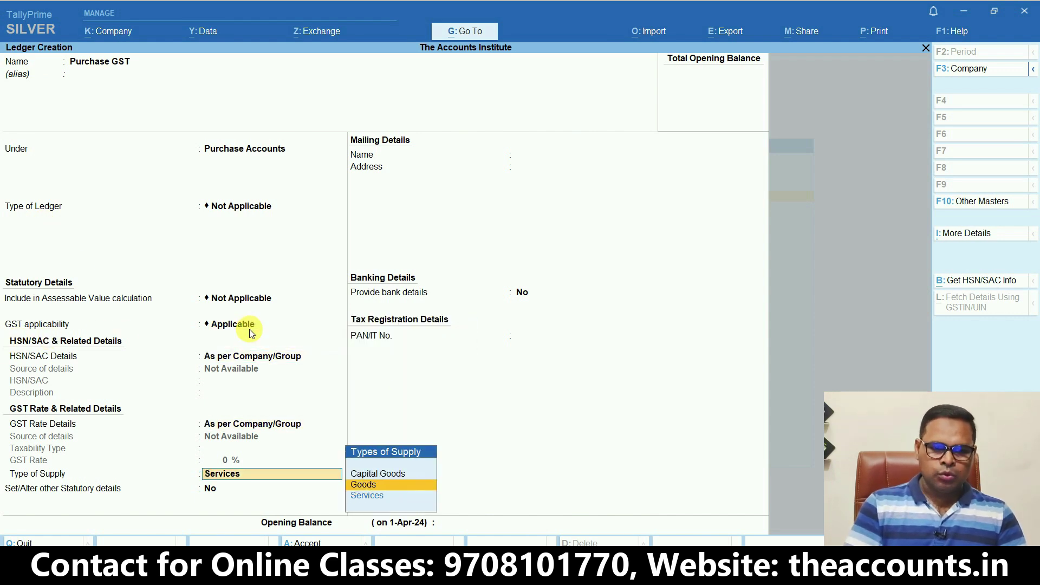
pyautogui.press('Return')
pyautogui.press('ctrl')
pyautogui.moveTo(16, 500)
pyautogui.mouseDown()
pyautogui.moveTo(34, 467)
pyautogui.moveTo(71, 508)
pyautogui.mouseUp()
pyautogui.press('Escape')
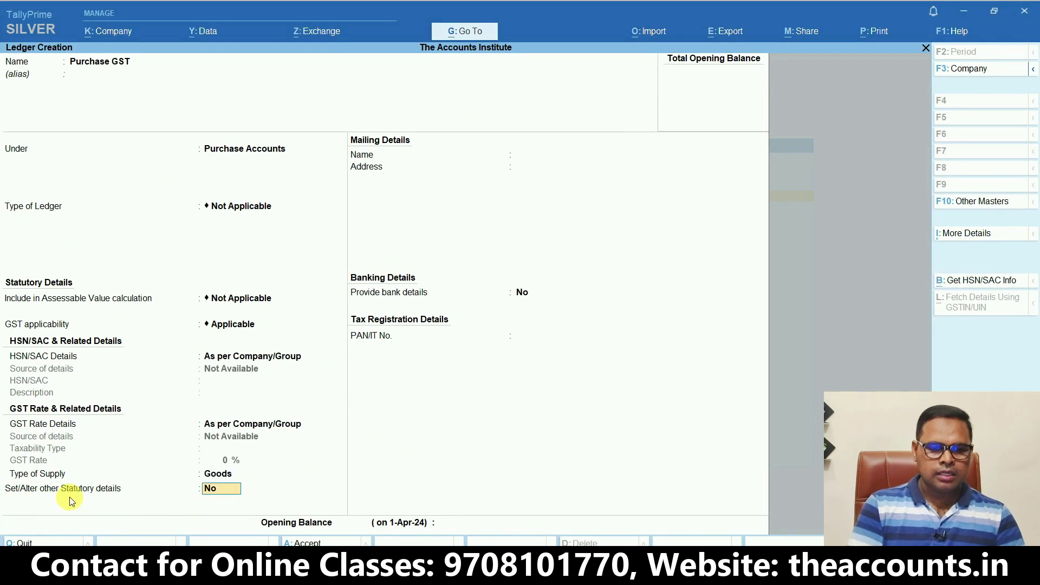
# Turn on Set/Alter other statutory details for the Purchase GST ledger
pyautogui.press('y')
pyautogui.press('Return')
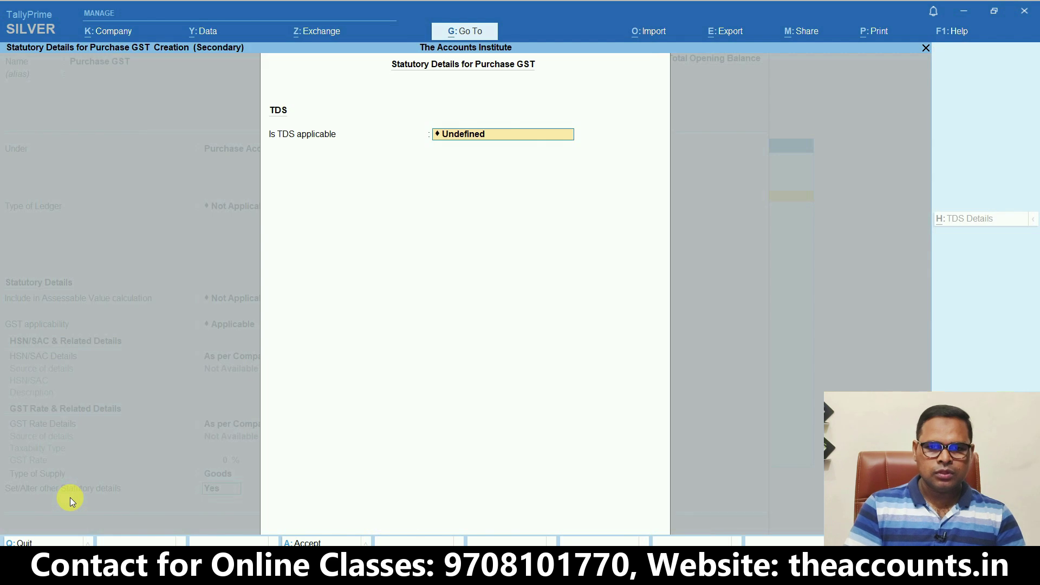
pyautogui.hotkey('ctrl', '1')
pyautogui.click(339, 166)
pyautogui.moveTo(467, 158)
pyautogui.mouseDown()
pyautogui.moveTo(567, 123)
pyautogui.moveTo(534, 84)
pyautogui.mouseUp()
pyautogui.press('Escape')
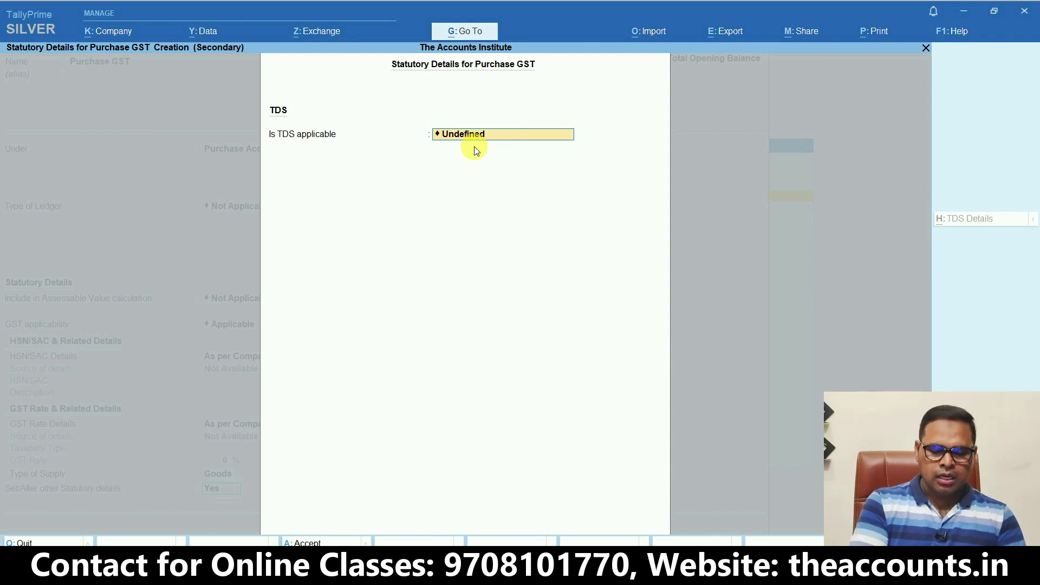
# Make TDS Applicable with nature of payment 'Payment of certain sum for purchase of goods'
pyautogui.press('BackSpace')
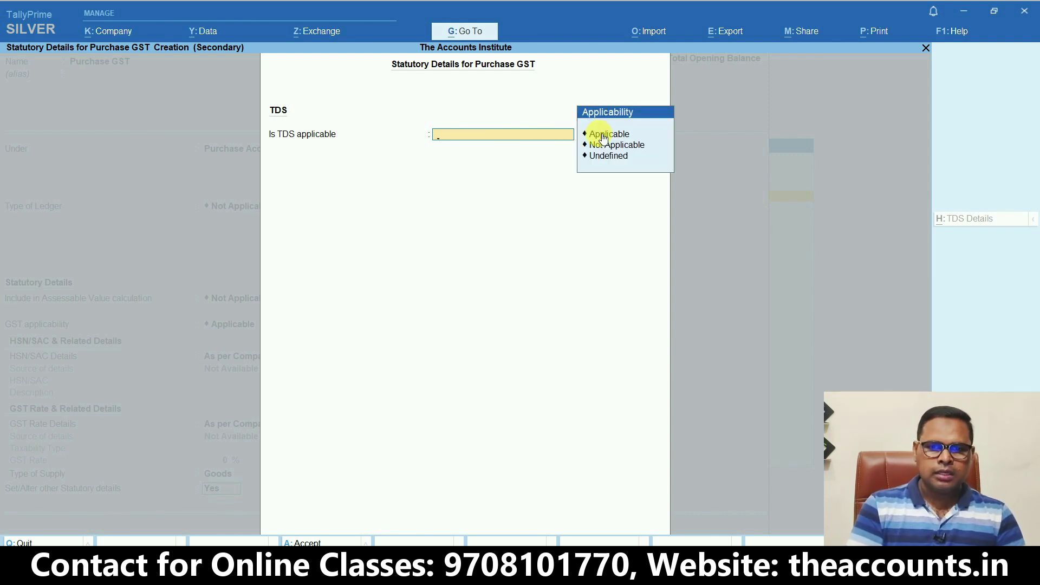
pyautogui.click(607, 139)
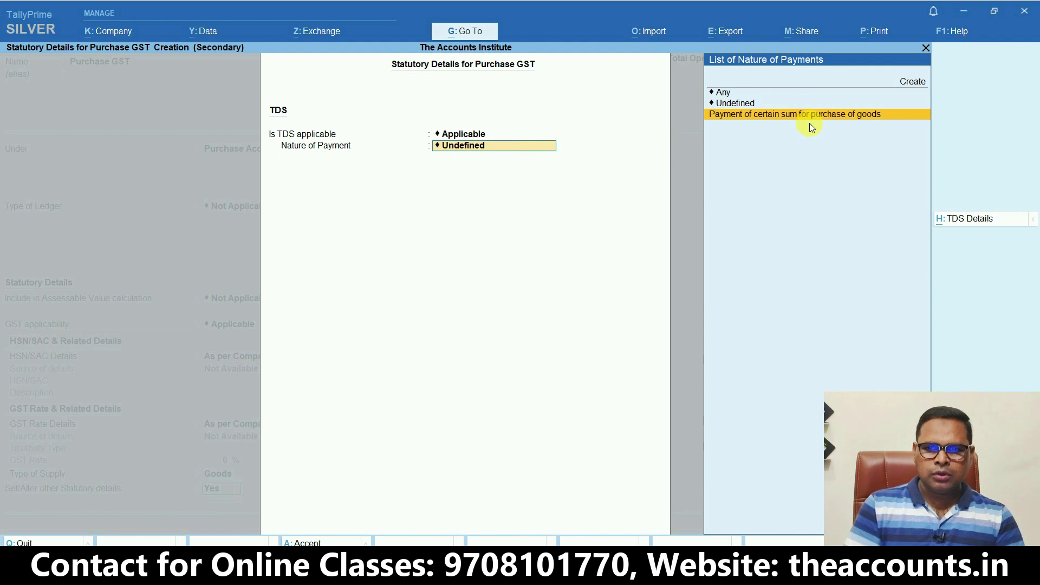
pyautogui.click(813, 118)
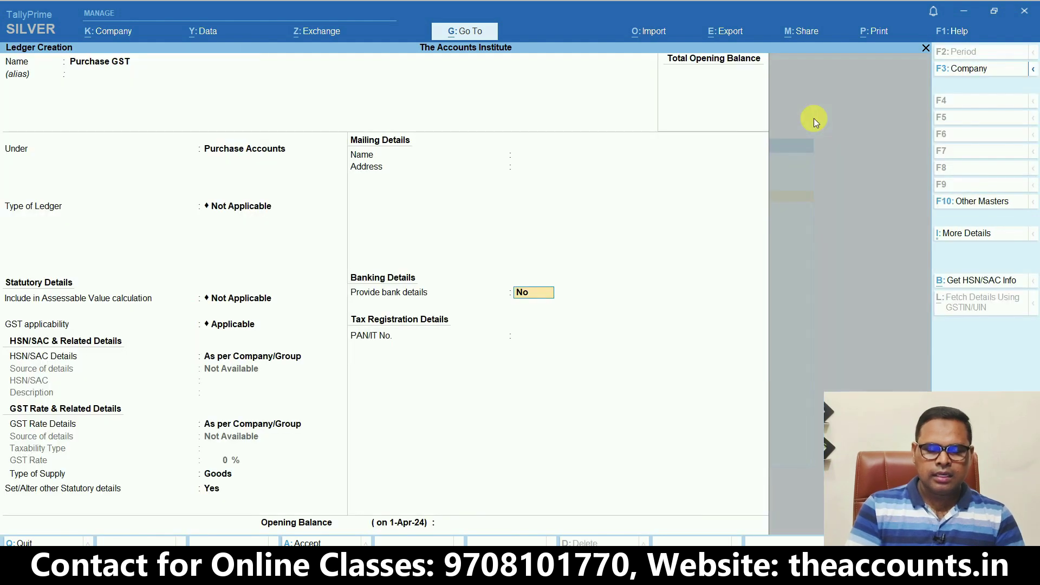
pyautogui.press('Return')
pyautogui.press('Return')
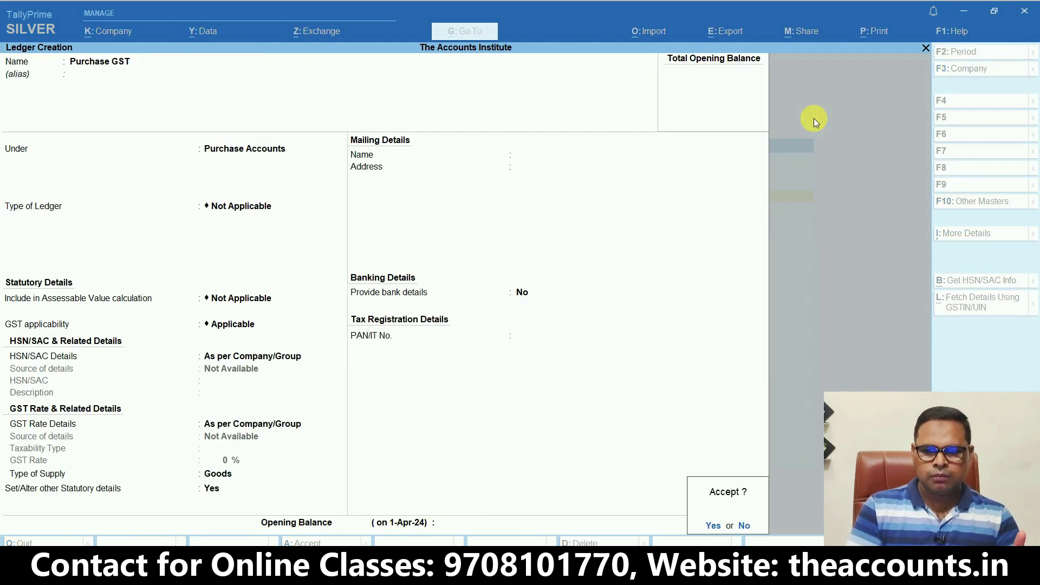
pyautogui.press('Return')
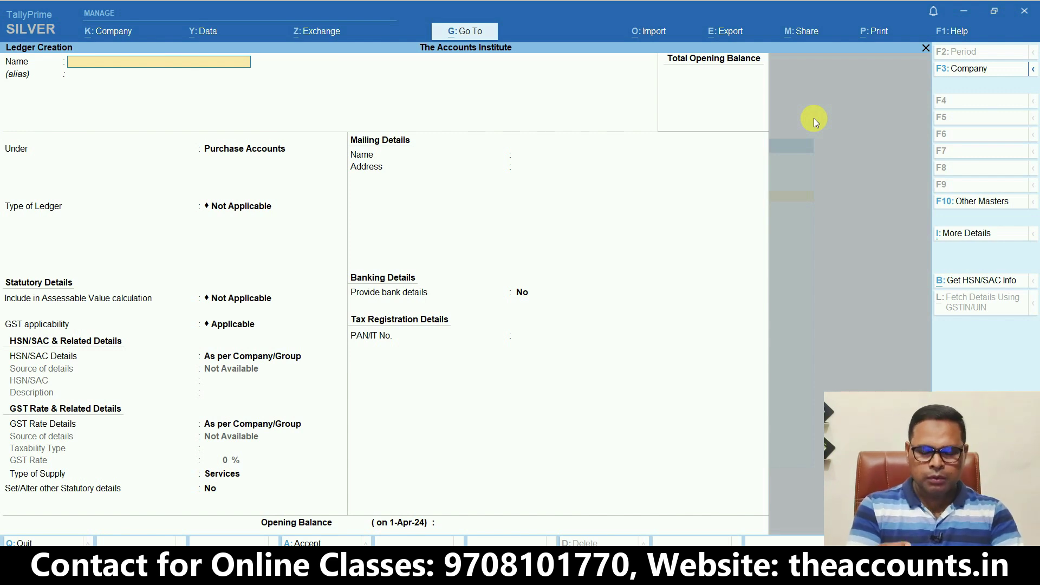
# Create a ledger 'Pappu Mobile Co.' under Sundry Creditors
pyautogui.write('Pappu Mobile Co.')
pyautogui.press('Return')
pyautogui.write('Sund')
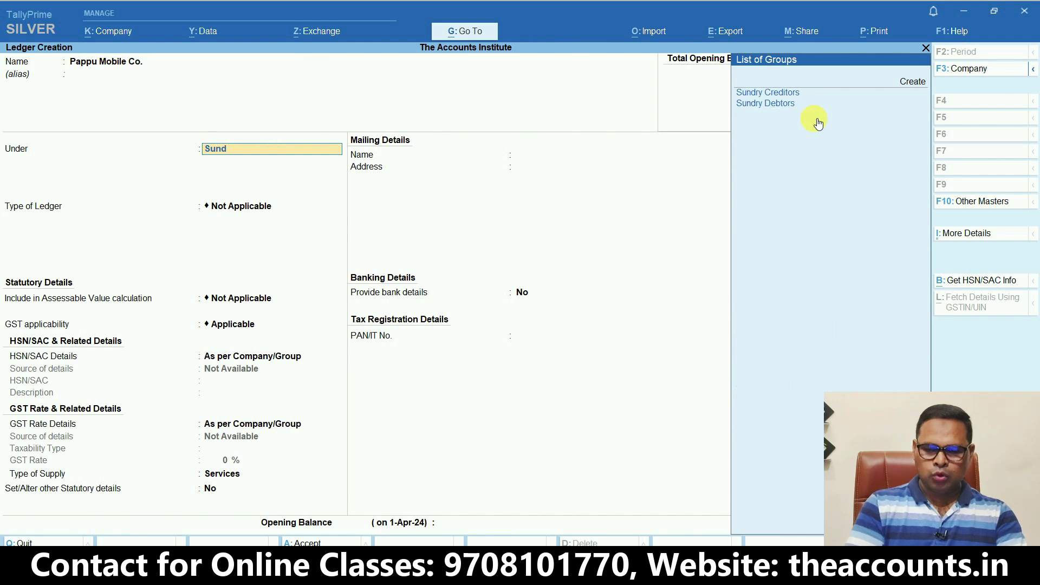
pyautogui.press('Up')
pyautogui.press('Return')
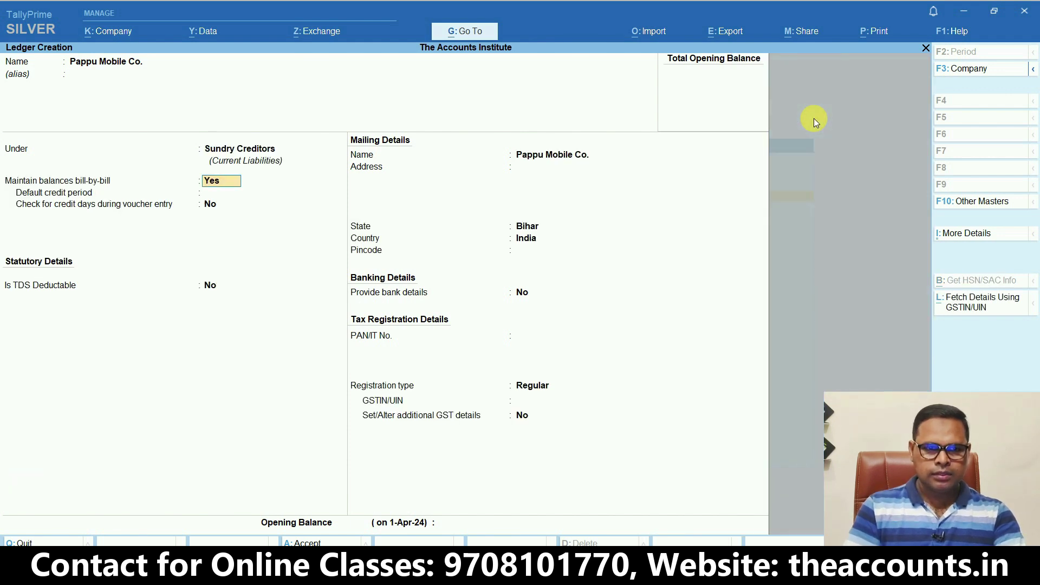
# Mark it TDS deductible with deductee type Company - Resident, deducted in the same voucher
pyautogui.press('Return')
pyautogui.press('Return')
pyautogui.press('Return')
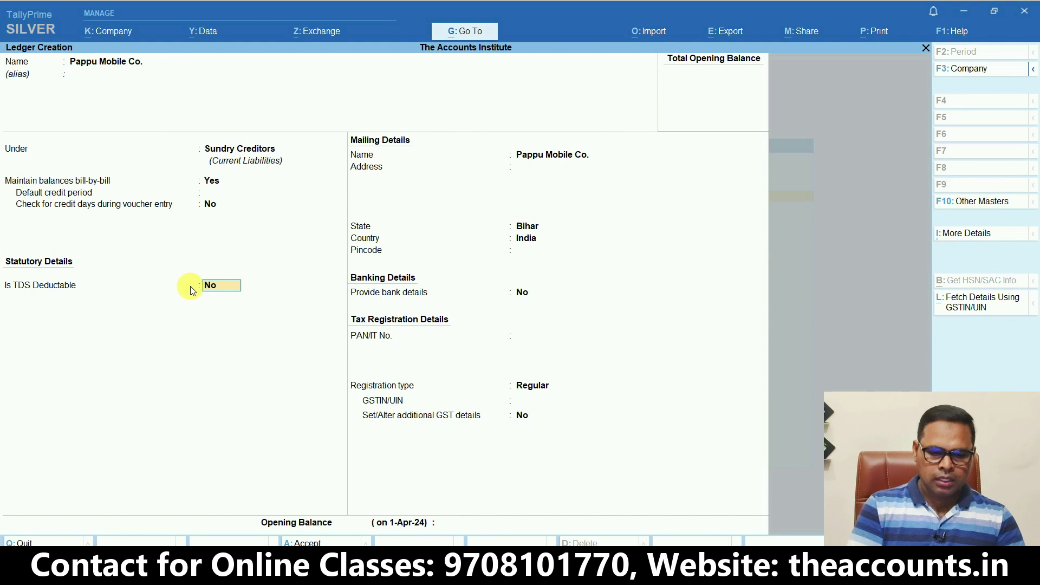
pyautogui.press('Return')
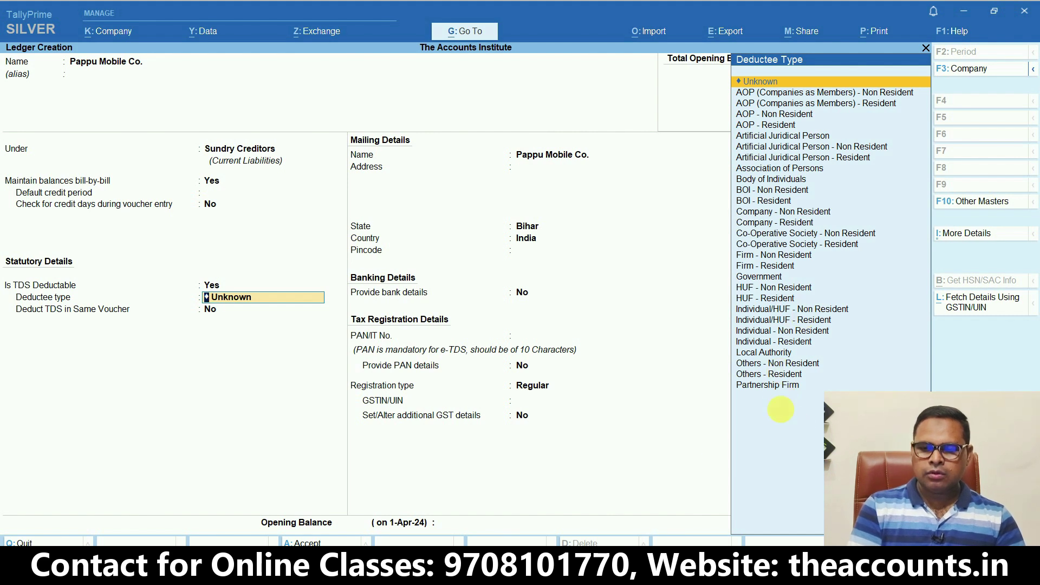
pyautogui.write('Com')
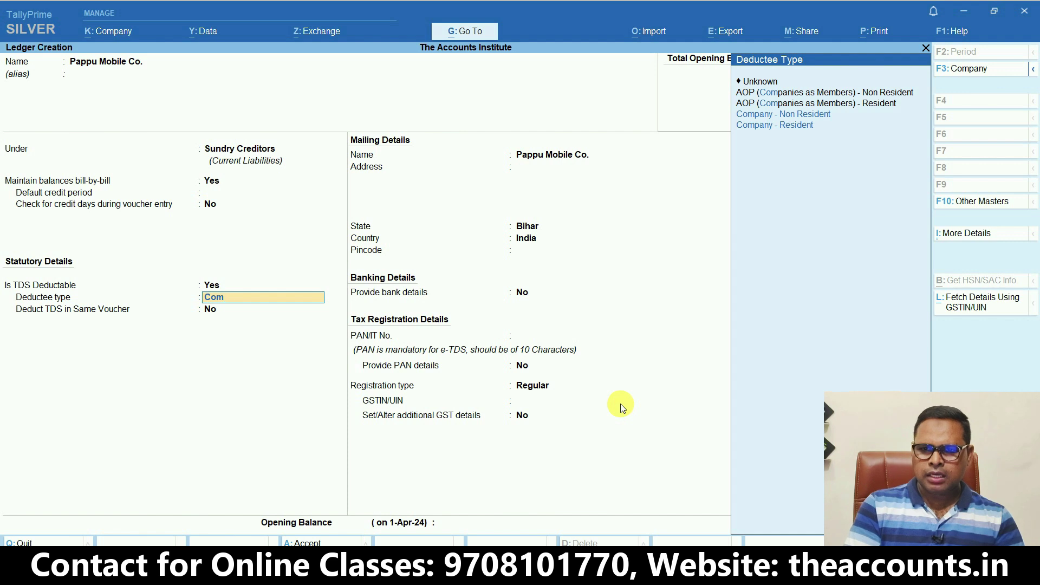
pyautogui.press('Down')
pyautogui.press('Down')
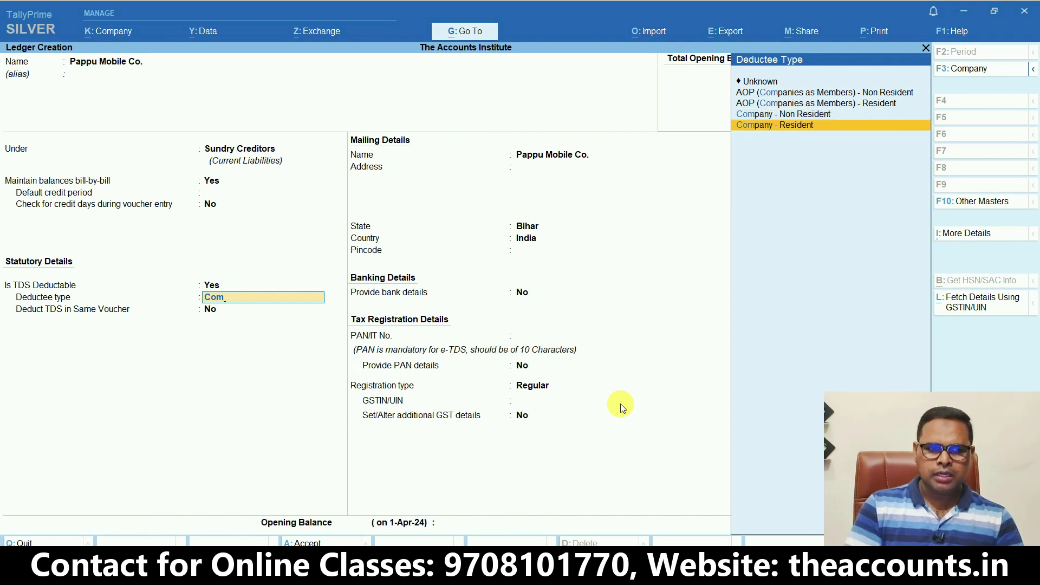
pyautogui.press('Return')
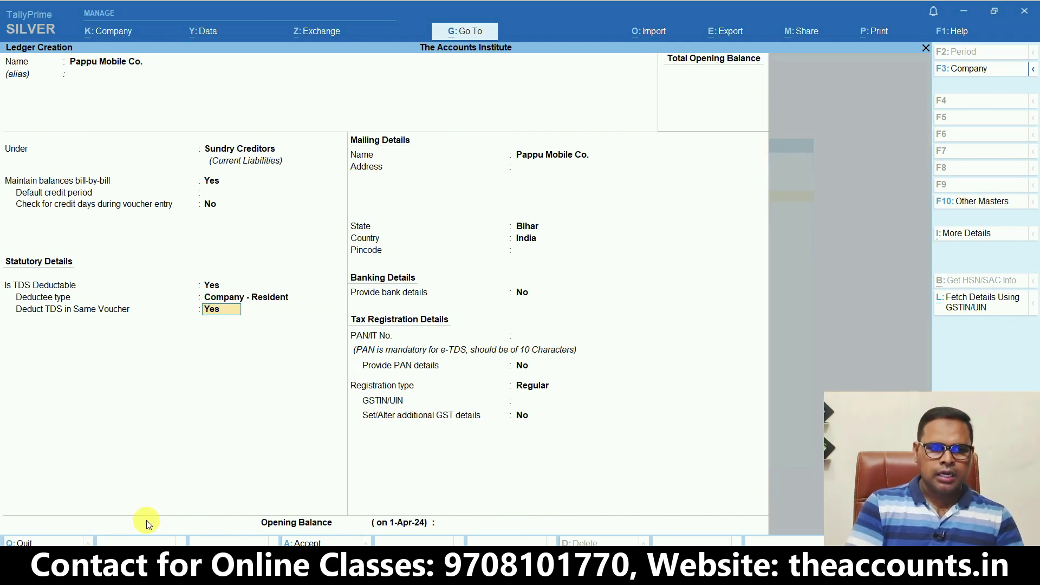
pyautogui.hotkey('ctrl', '1')
pyautogui.click(22, 326)
pyautogui.moveTo(525, 400)
pyautogui.mouseDown()
pyautogui.moveTo(557, 107)
pyautogui.moveTo(549, 127)
pyautogui.mouseUp()
pyautogui.press('Escape')
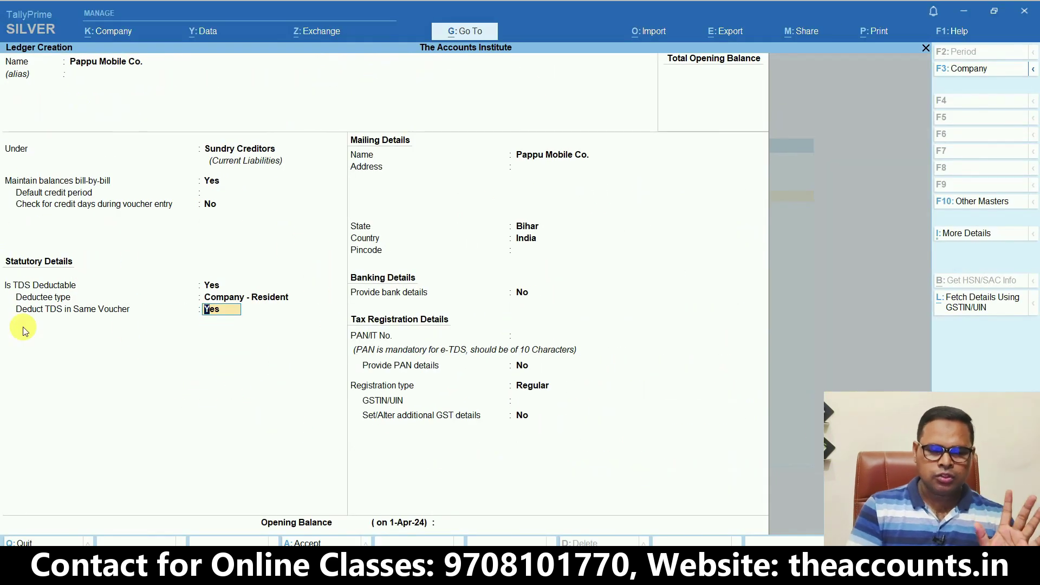
pyautogui.press('Return')
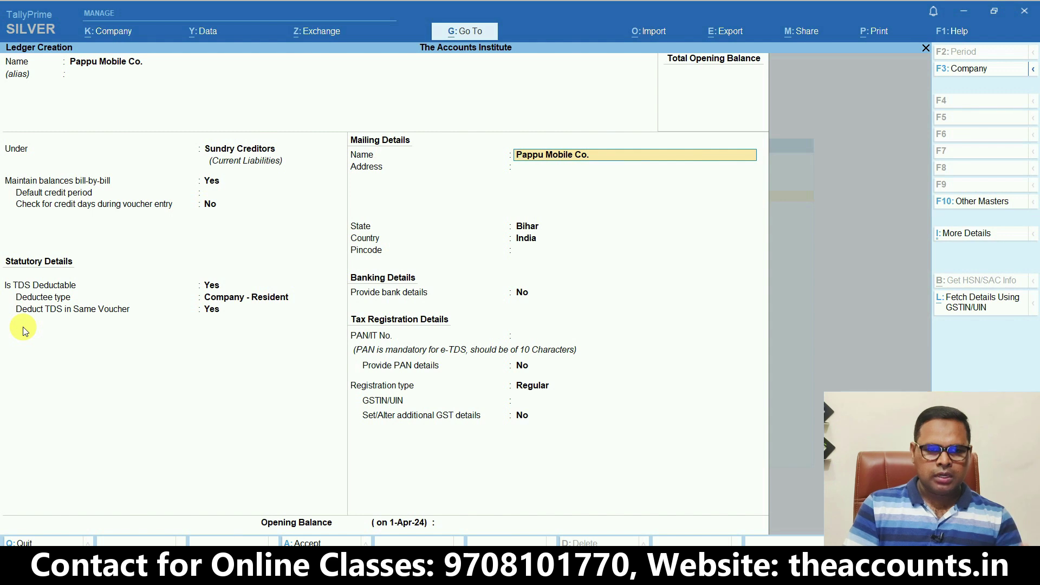
# Set state Karnataka, Regular registration with its GSTIN, save Pappu Mobile Co. and return to Gateway
pyautogui.press('Return')
pyautogui.press('Return')
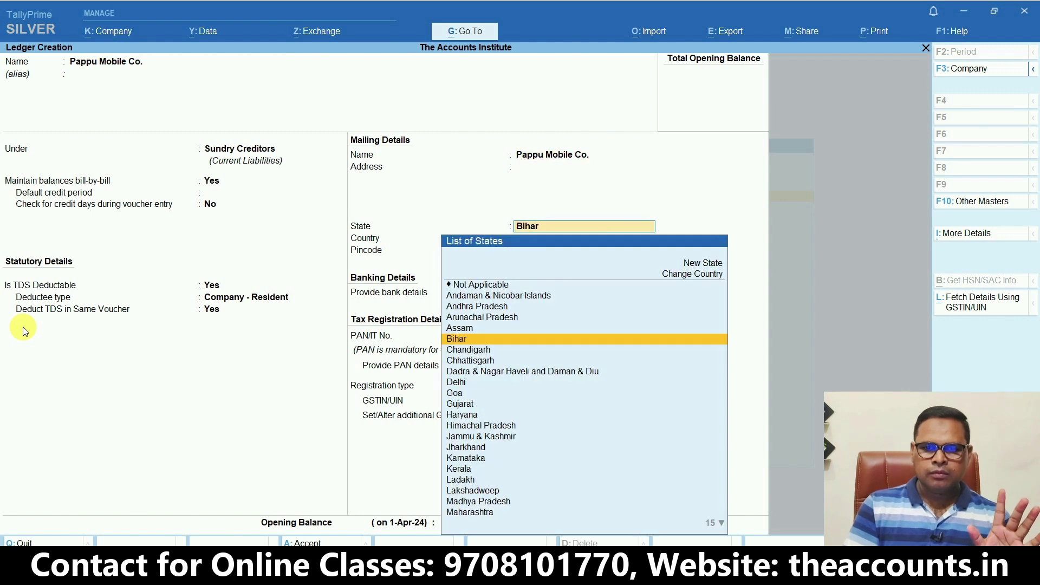
pyautogui.write('kar')
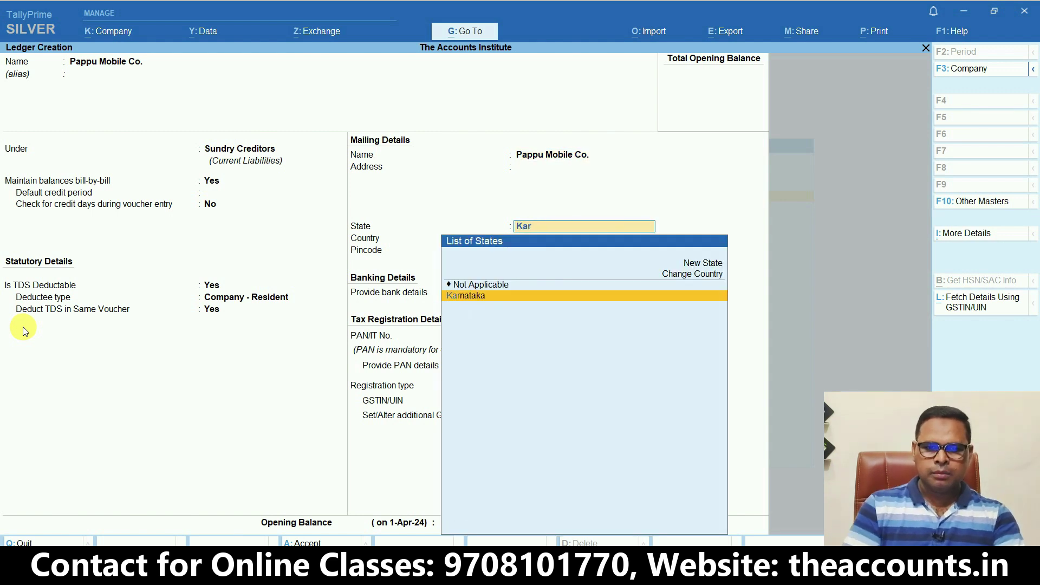
pyautogui.press('Return')
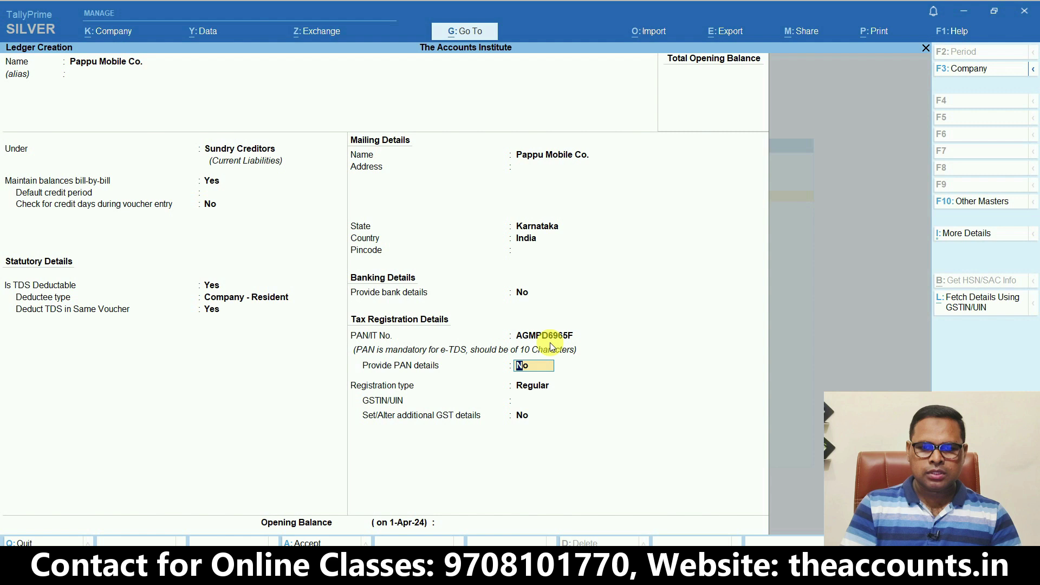
pyautogui.press('Return')
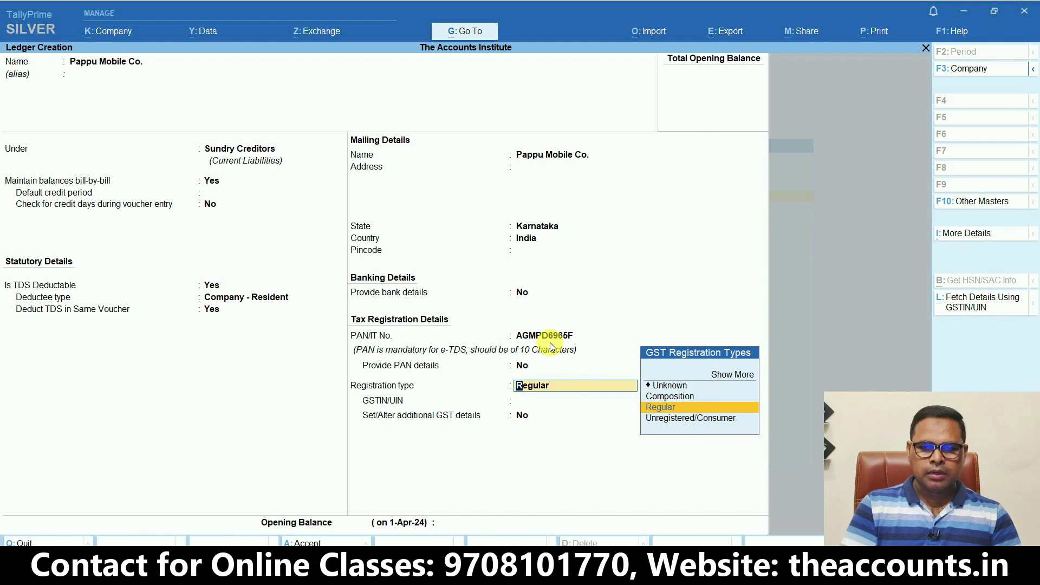
pyautogui.press('Return')
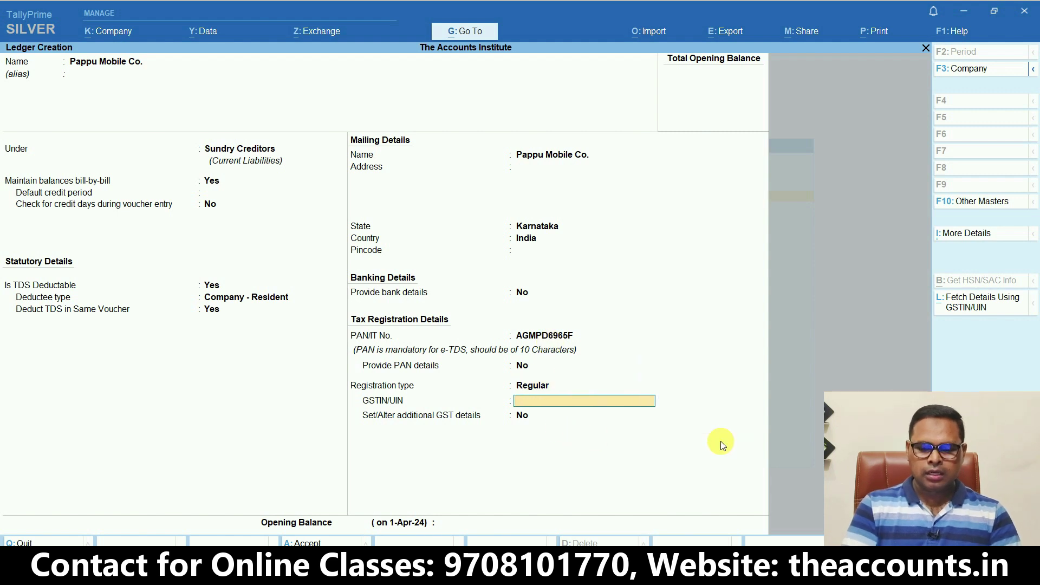
pyautogui.hotkey('ctrl', 'alt', 'v')
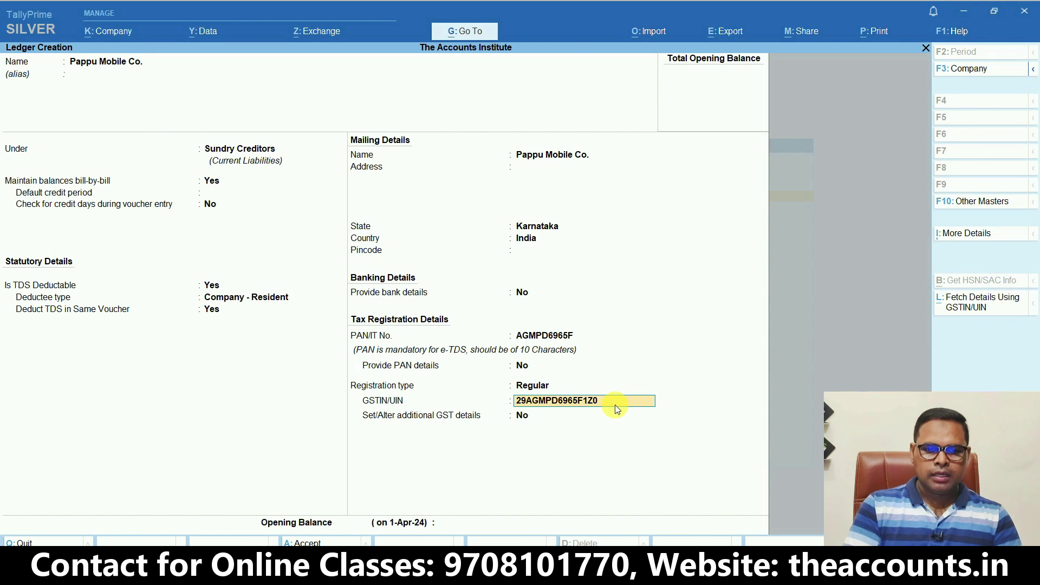
pyautogui.press('Return')
pyautogui.press('Return')
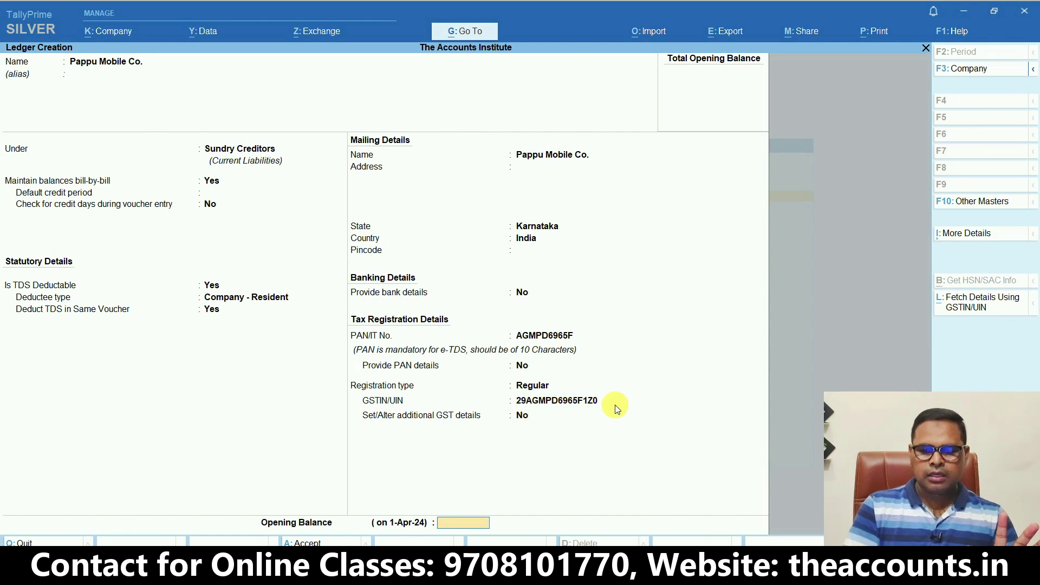
pyautogui.press('Return')
pyautogui.press('Return')
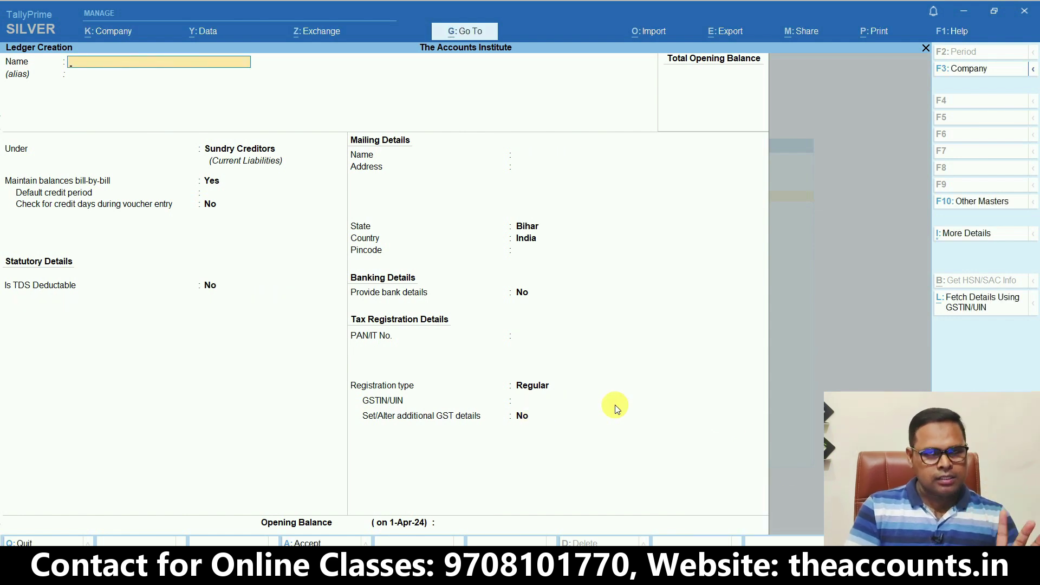
pyautogui.press('Escape')
pyautogui.press('Escape')
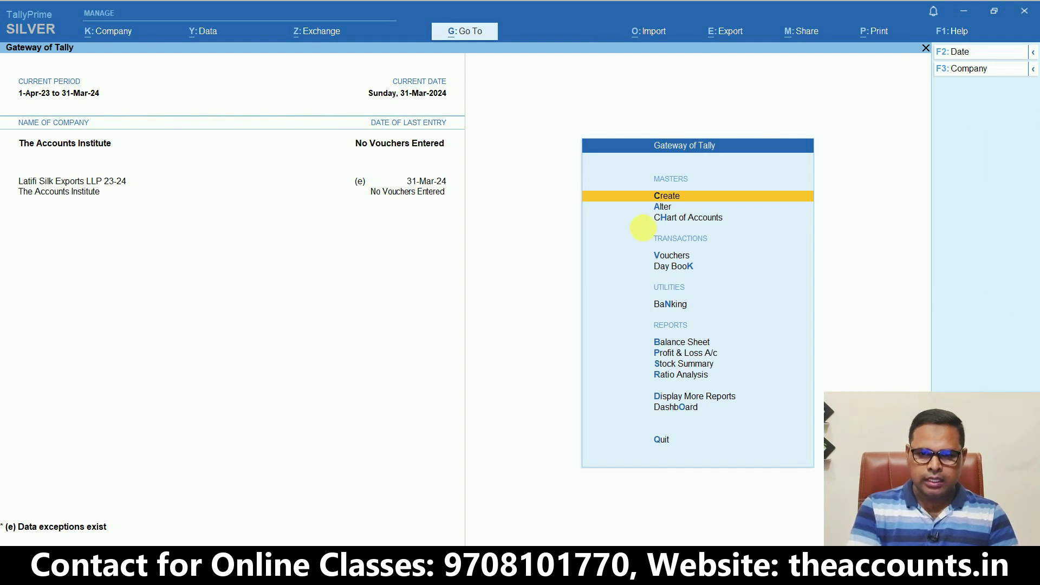
# Start a purchase voucher dated 1-4-2024, invoice 250, party Pappu Mobile Co., ledger Purchase GST
pyautogui.click(665, 260)
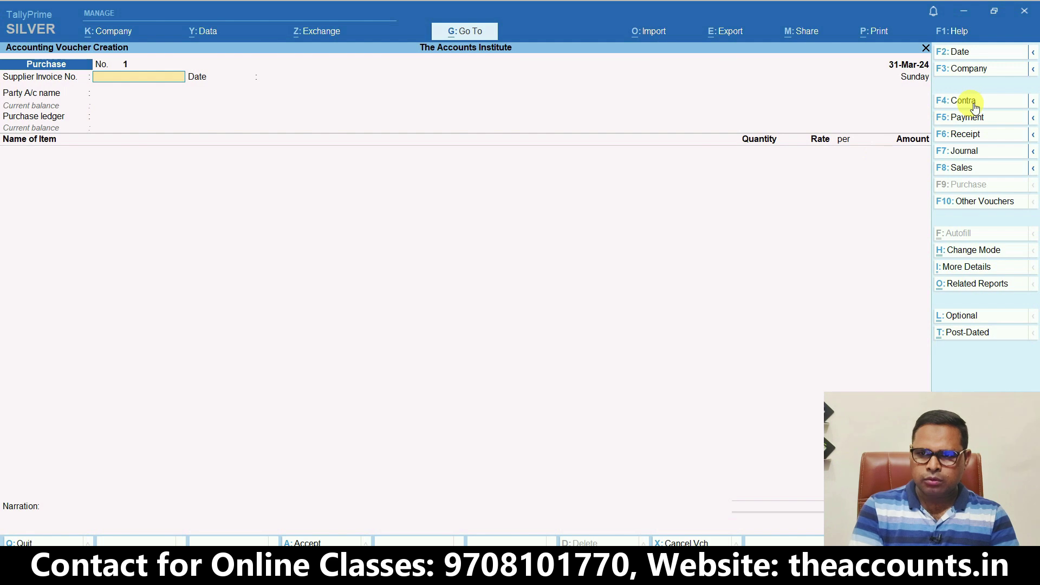
pyautogui.click(973, 51)
pyautogui.write('1-4-2024')
pyautogui.press('Return')
pyautogui.write('250')
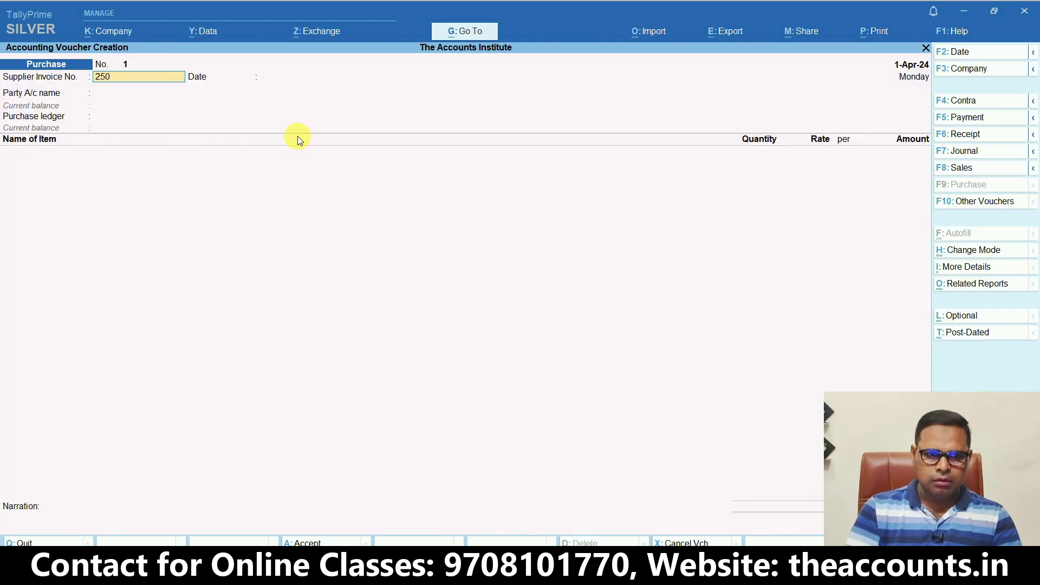
pyautogui.press('Return')
pyautogui.press('Return')
pyautogui.press('Down')
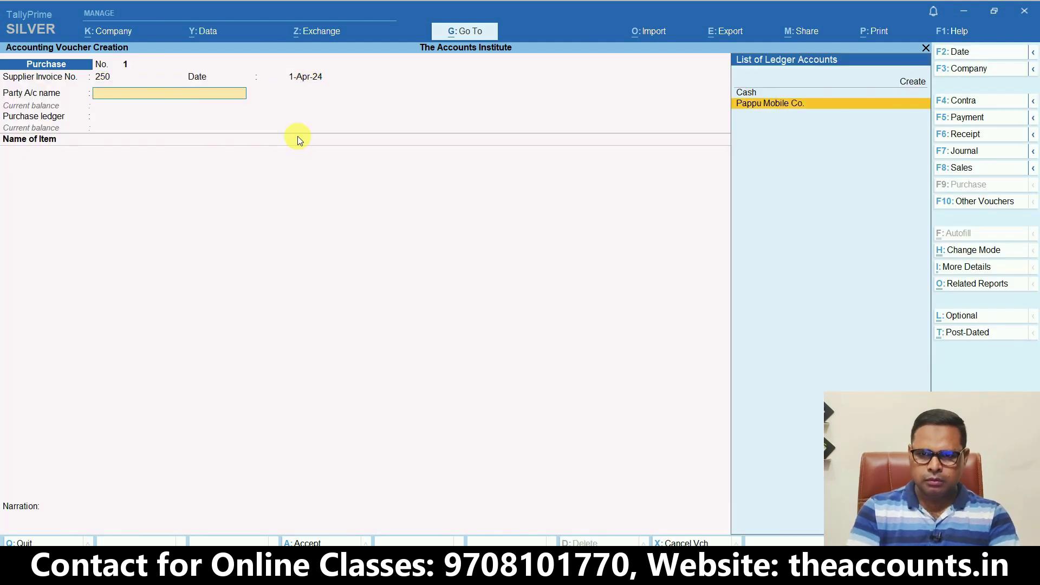
pyautogui.press('Return')
pyautogui.hotkey('ctrl', 'a')
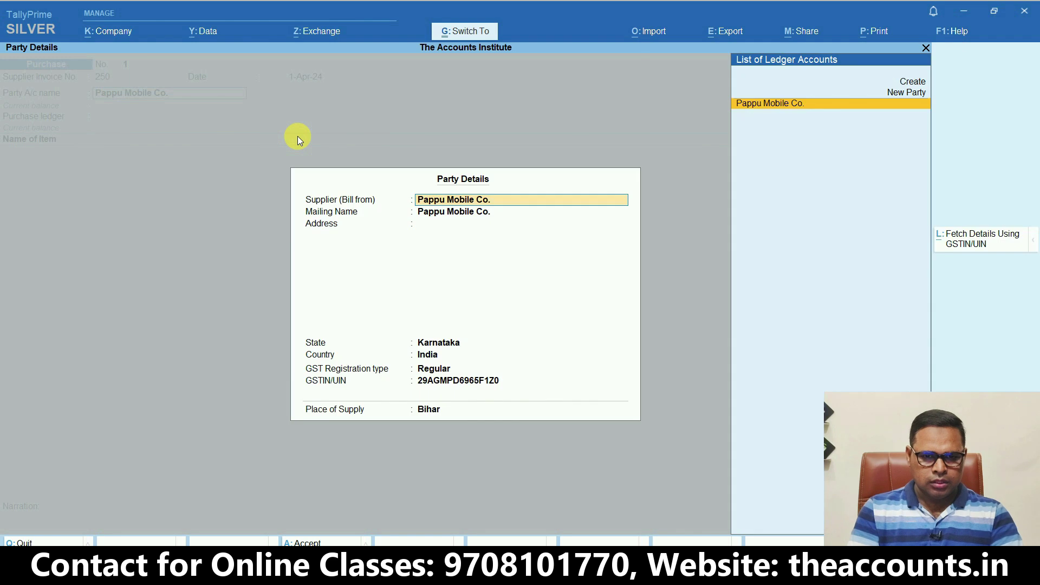
pyautogui.hotkey('ctrl', 'a')
pyautogui.press('Return')
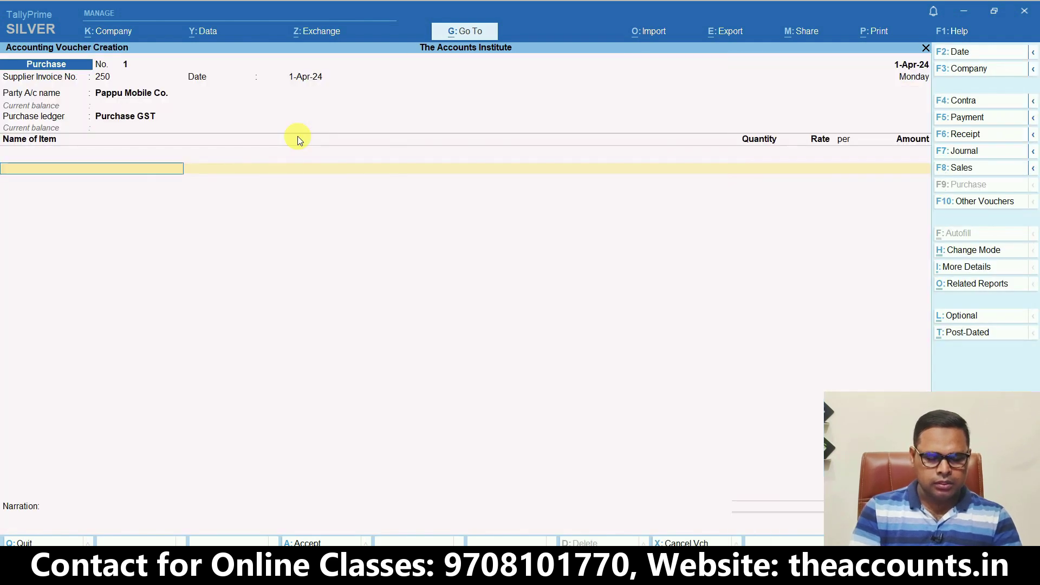
# Add 100 Apple I 13 Pro at 45,000 and an IGST line of 5,40,000
pyautogui.press('Return')
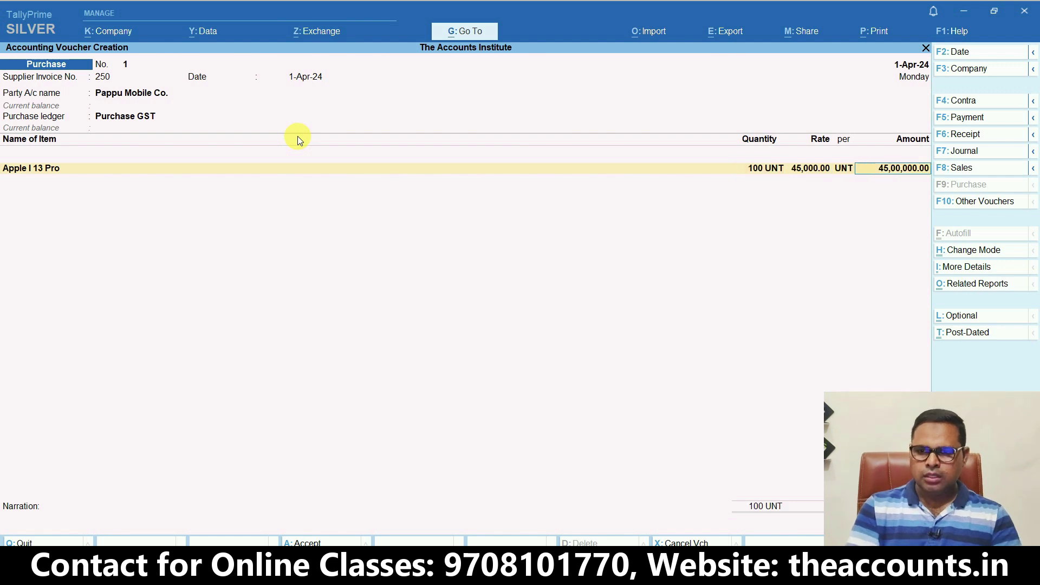
pyautogui.press('Return')
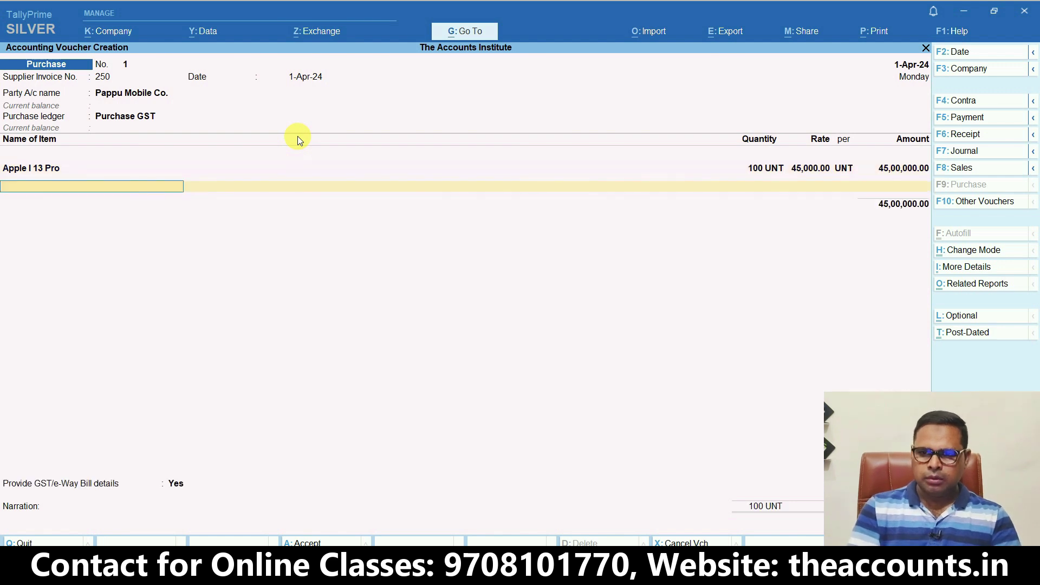
pyautogui.press('Return')
pyautogui.press('Return')
pyautogui.write('igst')
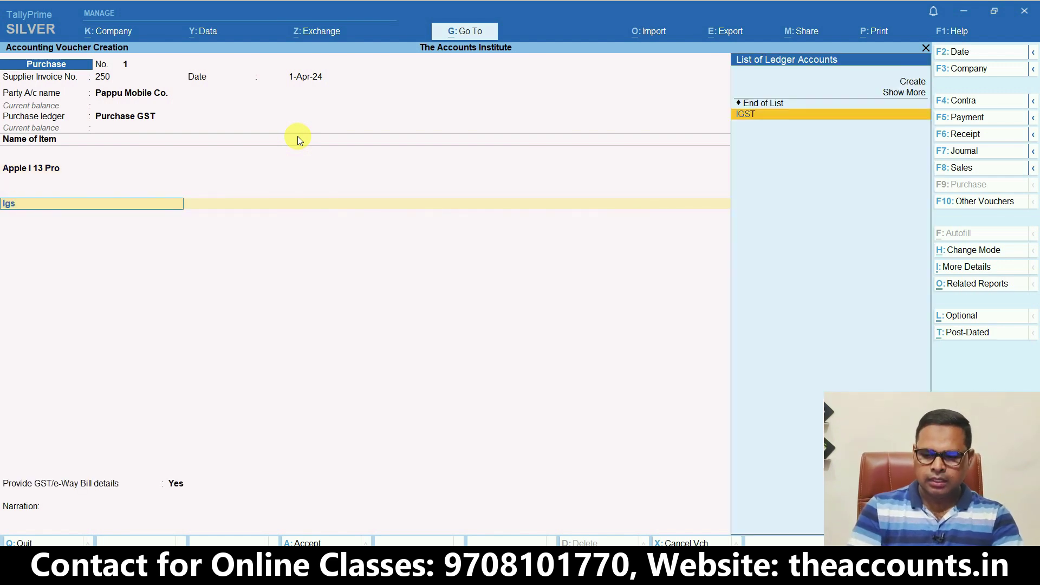
pyautogui.press('Return')
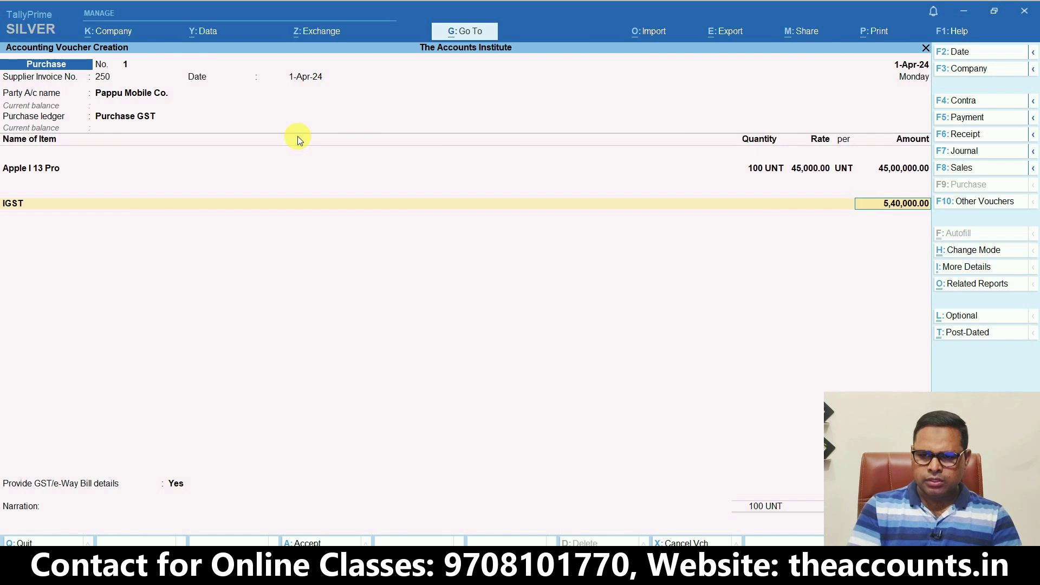
pyautogui.press('Return')
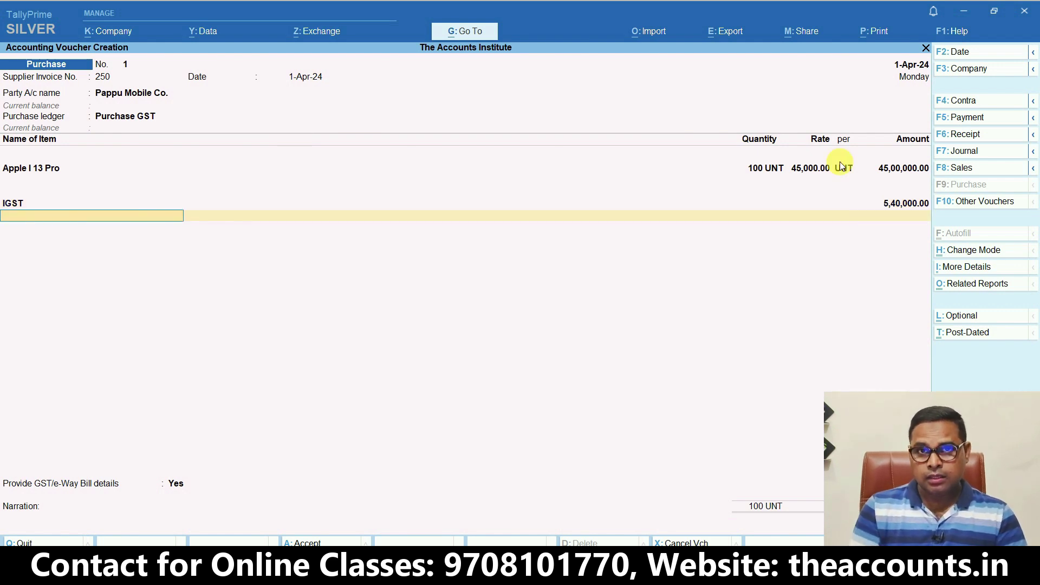
pyautogui.write('t')
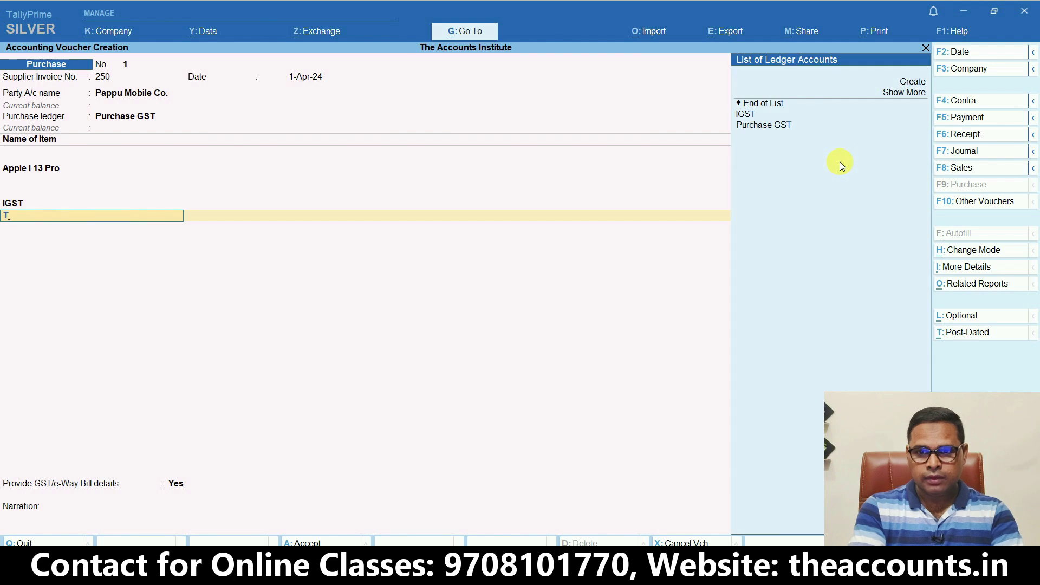
pyautogui.press('Down')
pyautogui.press('Down')
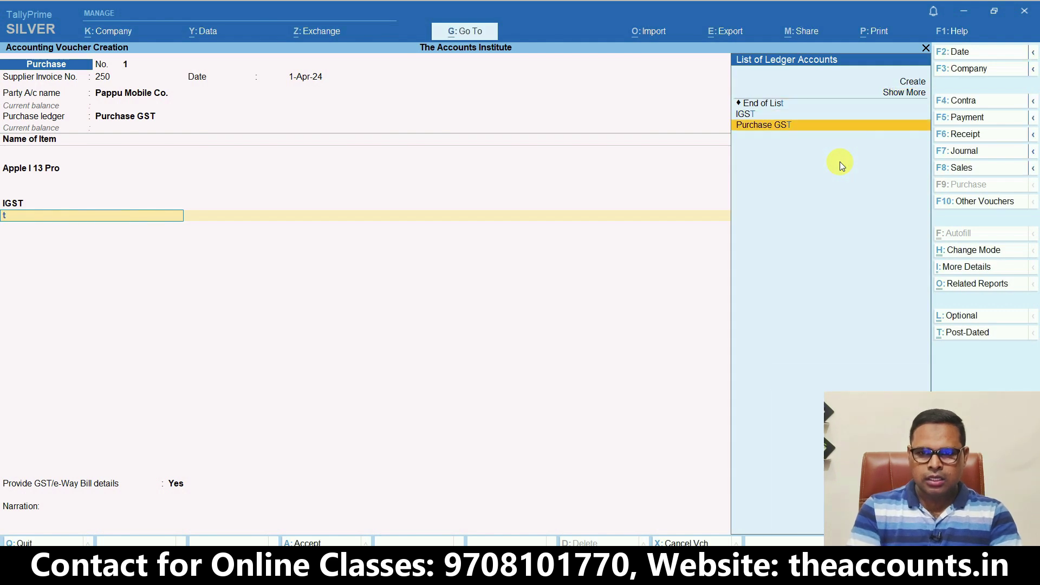
# Create a ledger 'Tds on Goods' under Duties & Taxes with duty type TDS
pyautogui.hotkey('alt', 'c')
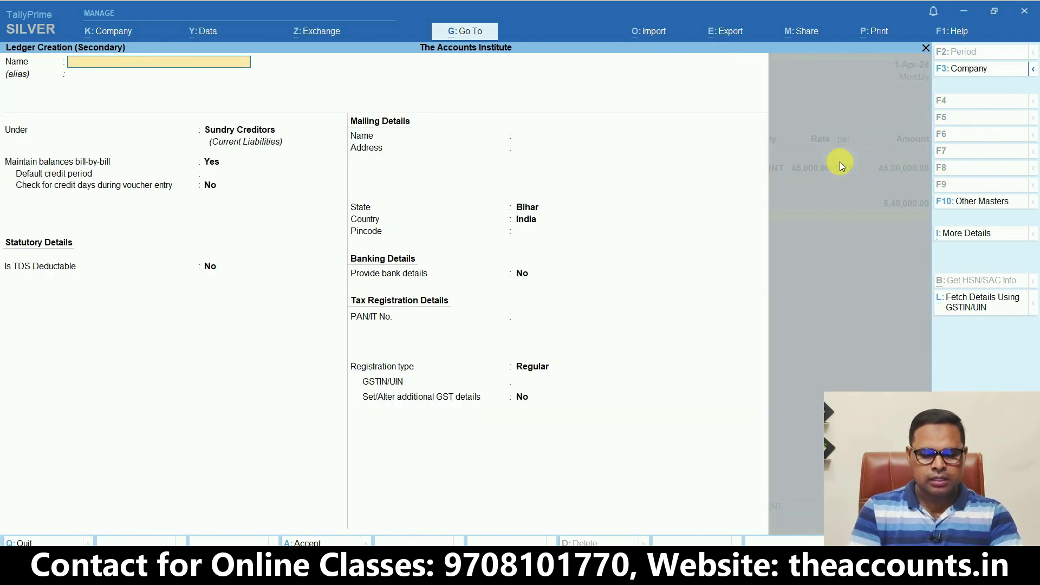
pyautogui.write('Tds on')
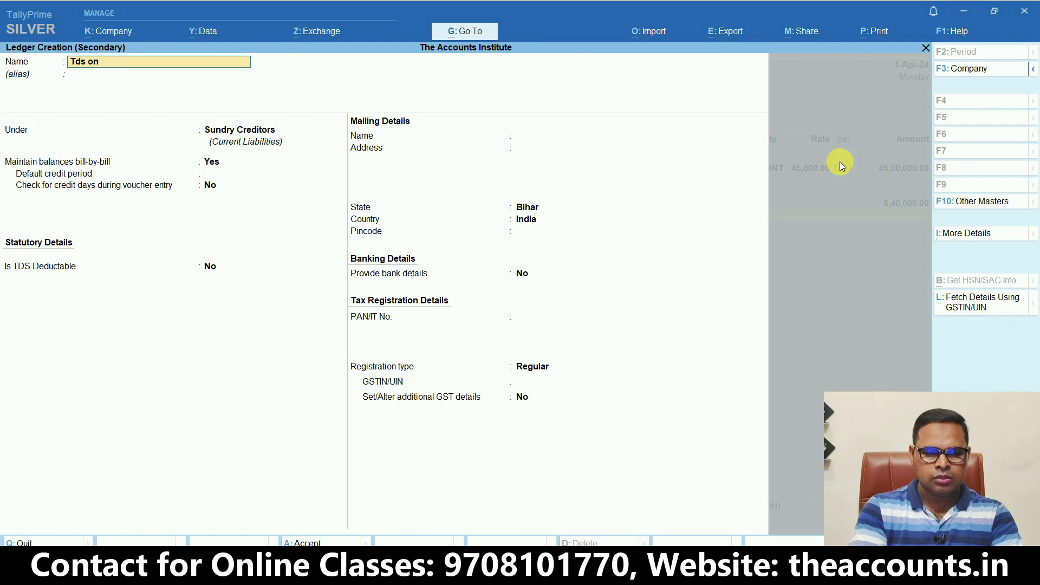
pyautogui.write(' Goods')
pyautogui.press('Return')
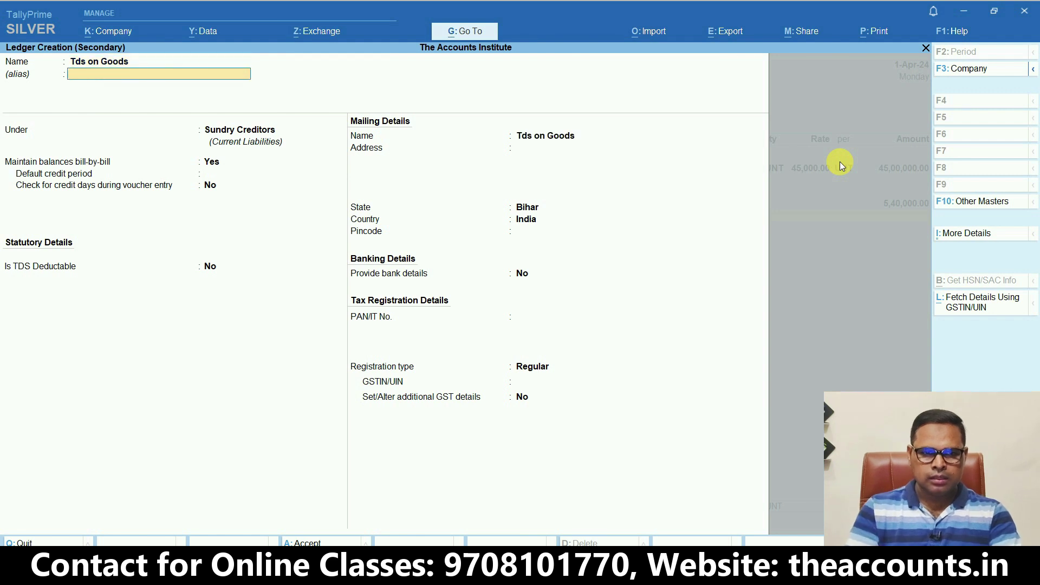
pyautogui.press('Return')
pyautogui.write('Dut')
pyautogui.press('Return')
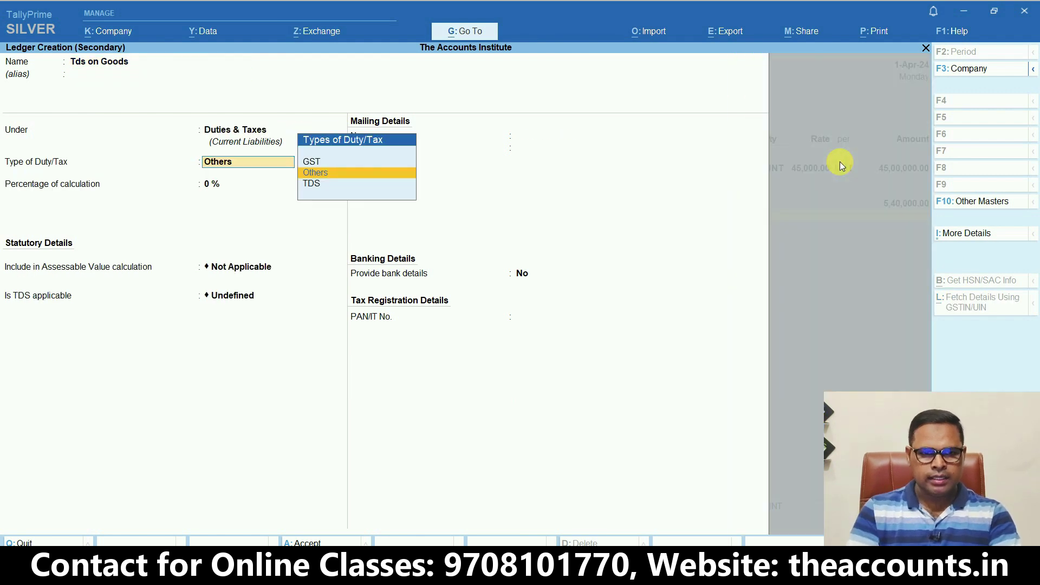
pyautogui.press('Down')
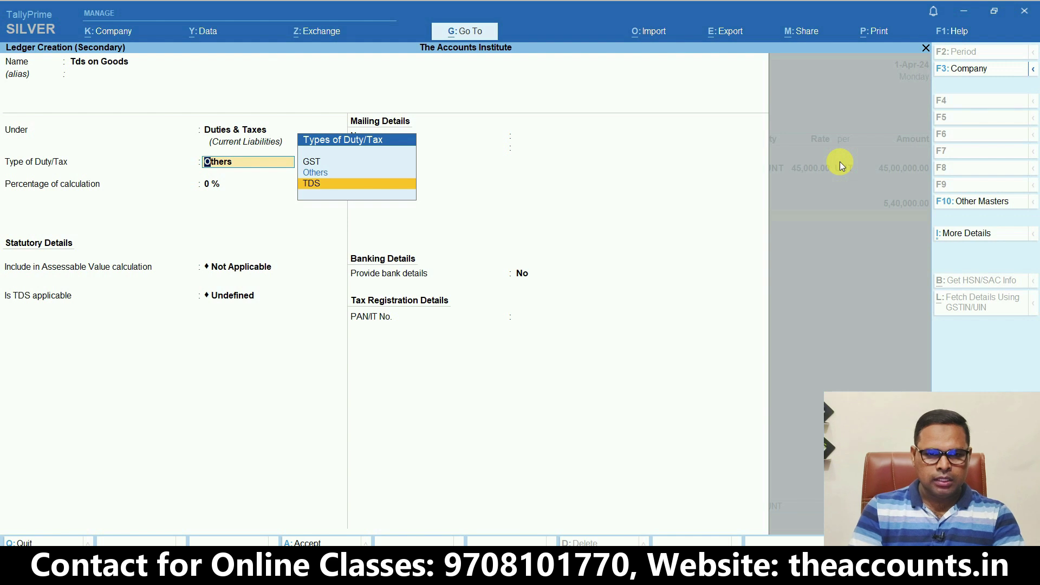
pyautogui.press('Return')
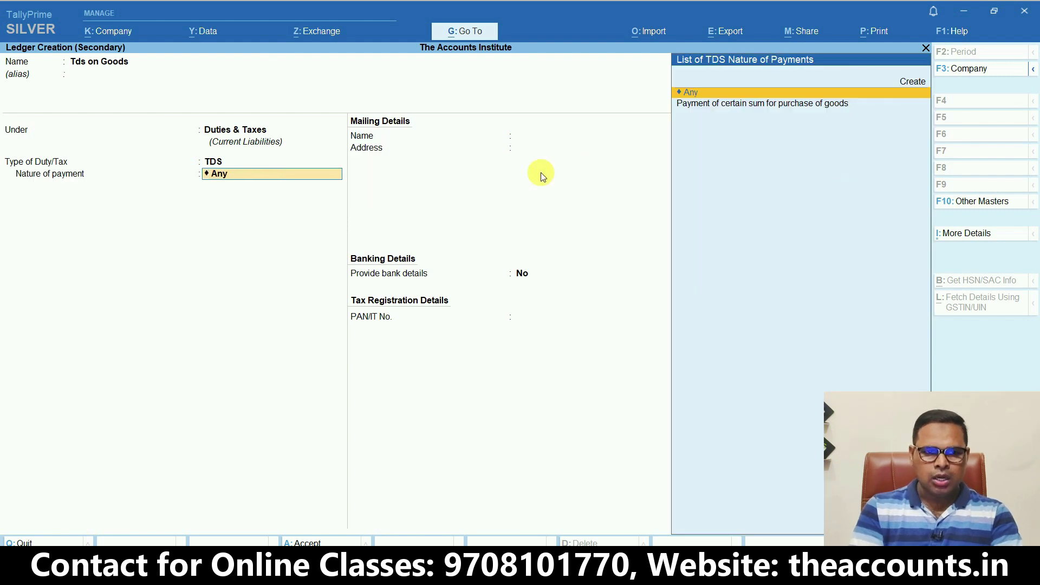
# Choose 'Payment of certain sum for purchase of goods' as its nature of payment
pyautogui.press('ctrl')
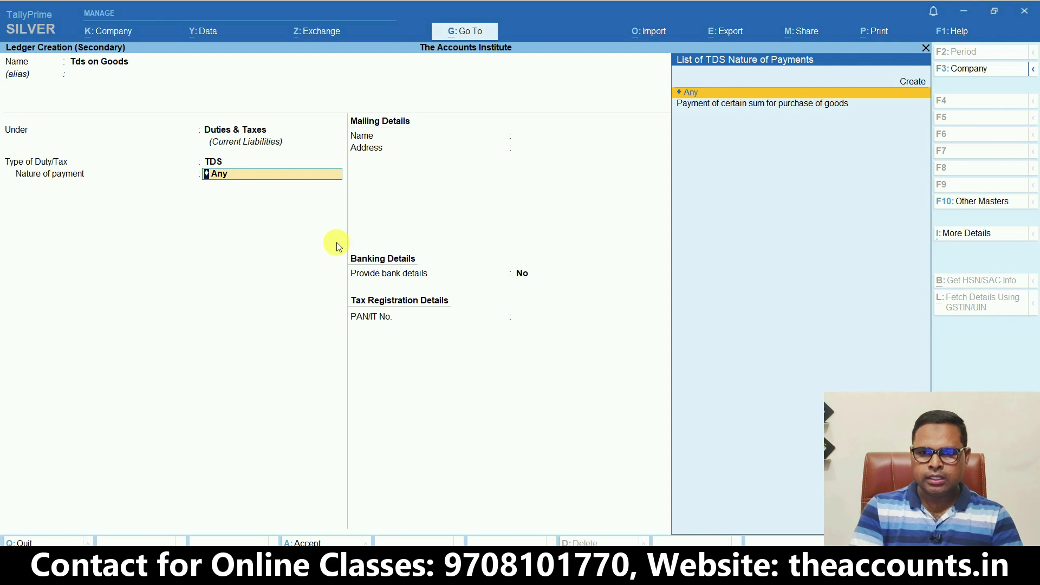
pyautogui.click(805, 108)
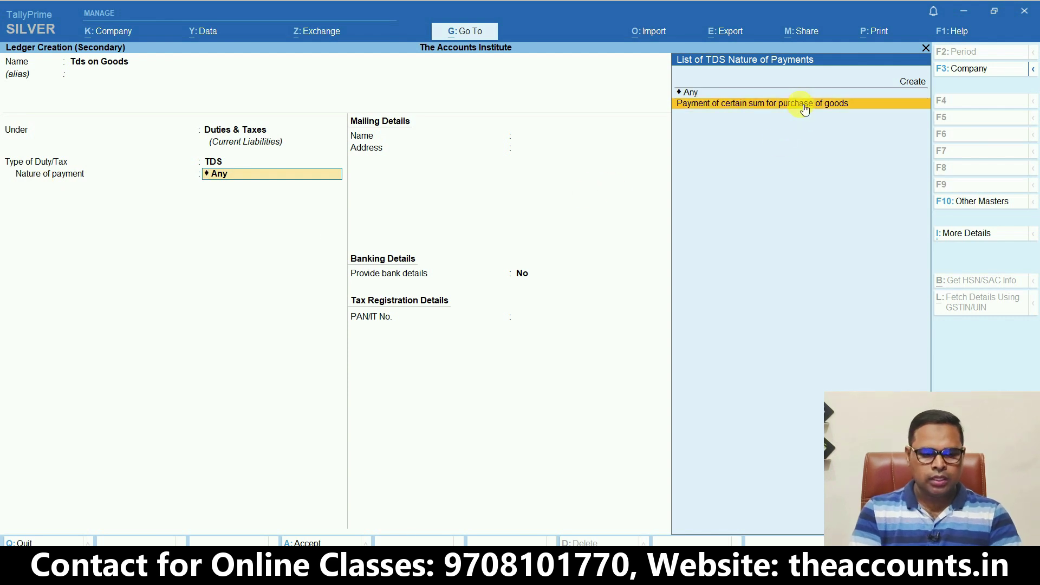
pyautogui.hotkey('ctrl', '1')
pyautogui.click(802, 104)
pyautogui.moveTo(903, 128)
pyautogui.mouseDown()
pyautogui.moveTo(488, 47)
pyautogui.moveTo(947, 42)
pyautogui.moveTo(929, 33)
pyautogui.mouseUp()
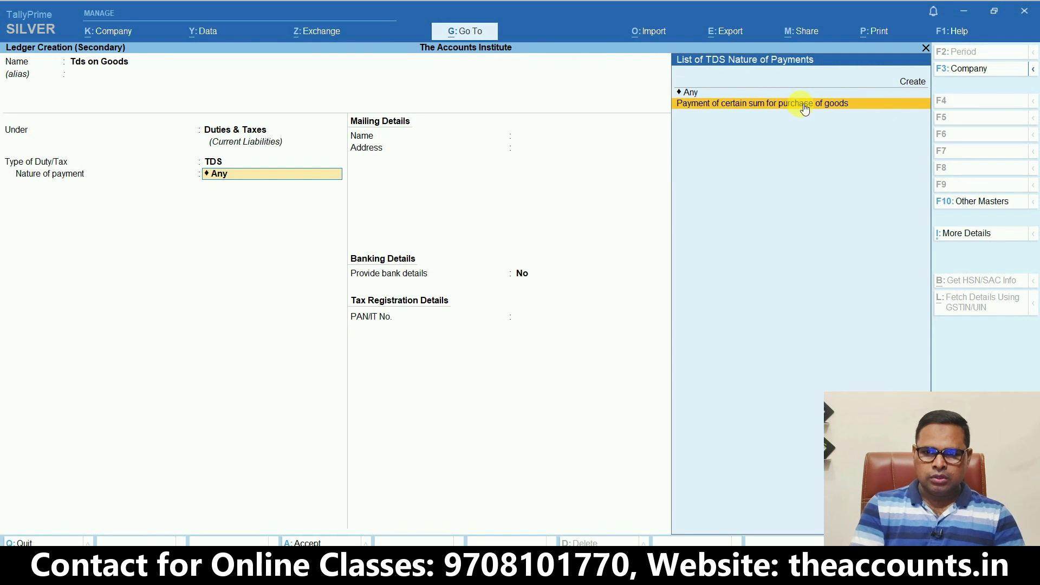
pyautogui.click(801, 104)
# Save Tds on Goods, add it below IGST with no amount, and save purchase voucher No. 1
pyautogui.hotkey('ctrl', 'a')
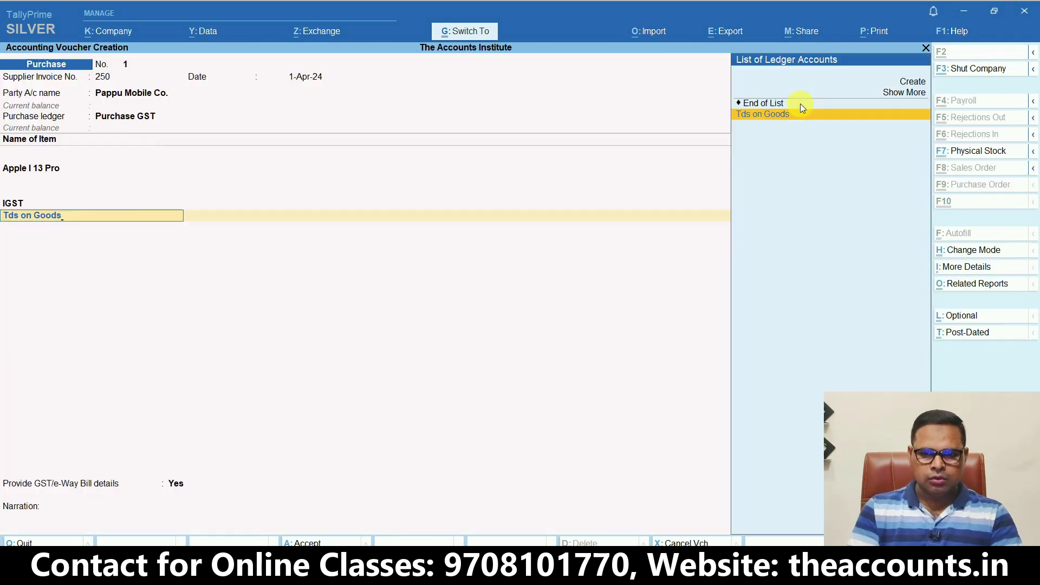
pyautogui.press('Return')
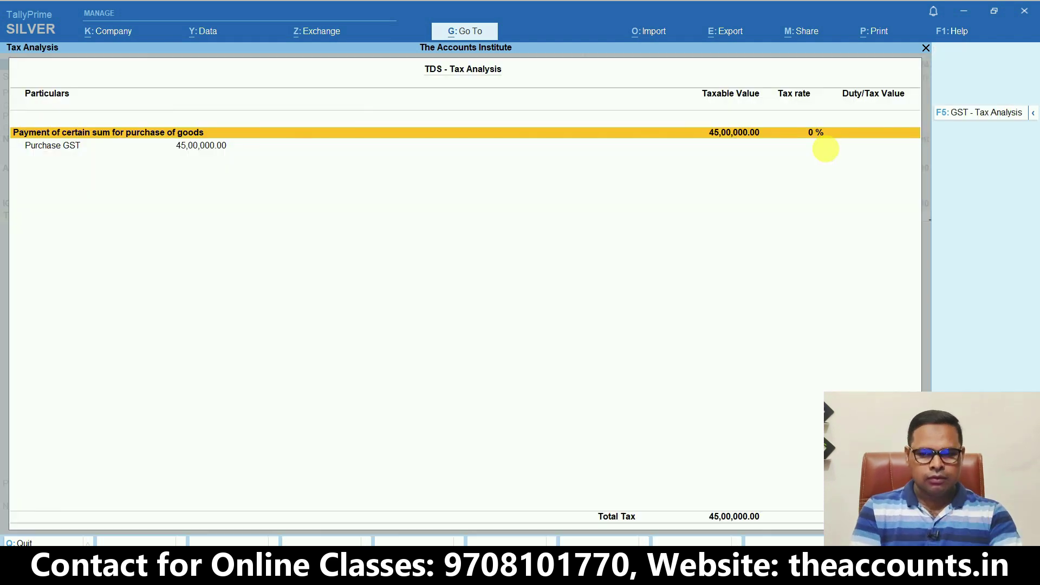
pyautogui.press('Escape')
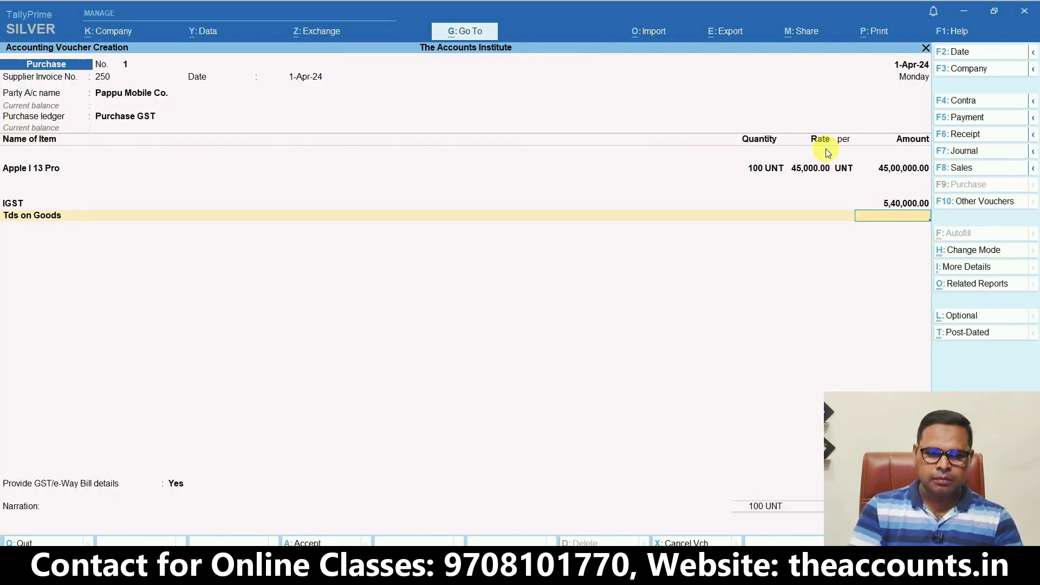
pyautogui.press('Return')
pyautogui.press('Return')
pyautogui.press('Return')
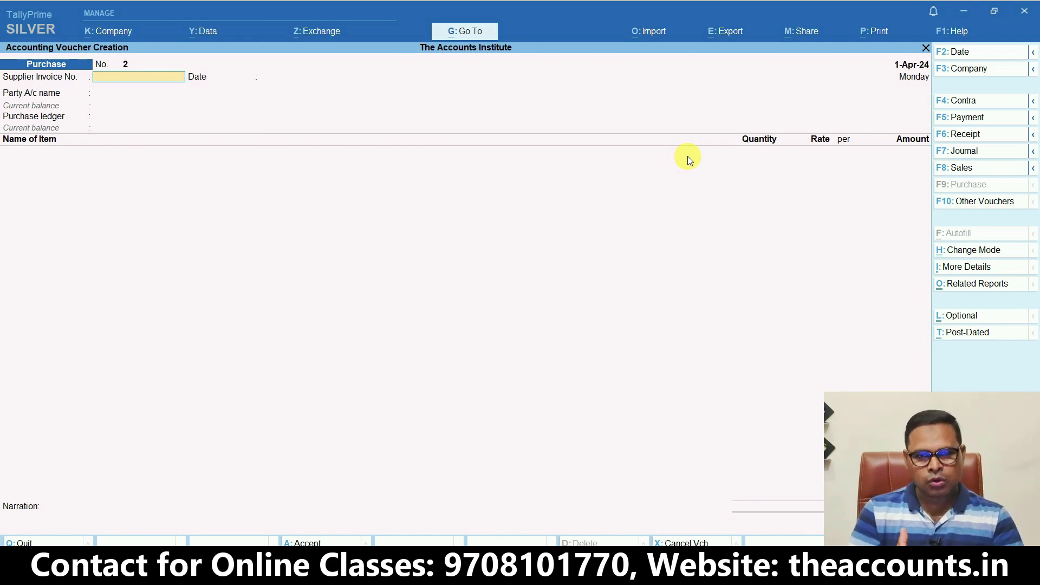
# Open the ledger vouchers report for Pappu Mobile Co. from Account Books
pyautogui.press('Escape')
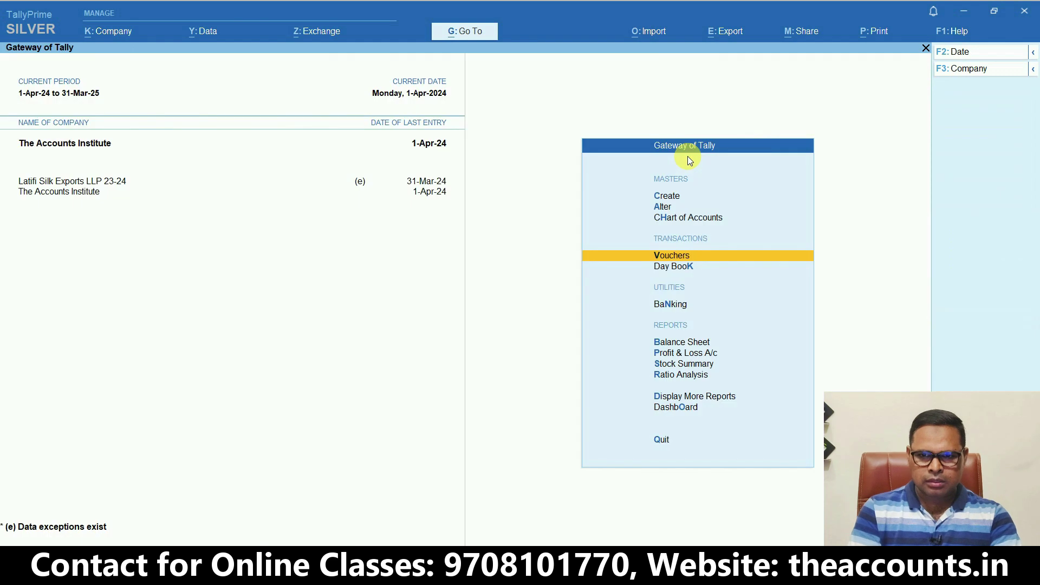
pyautogui.press('d')
pyautogui.press('a')
pyautogui.press('Return')
pyautogui.write('pp')
pyautogui.press('Return')
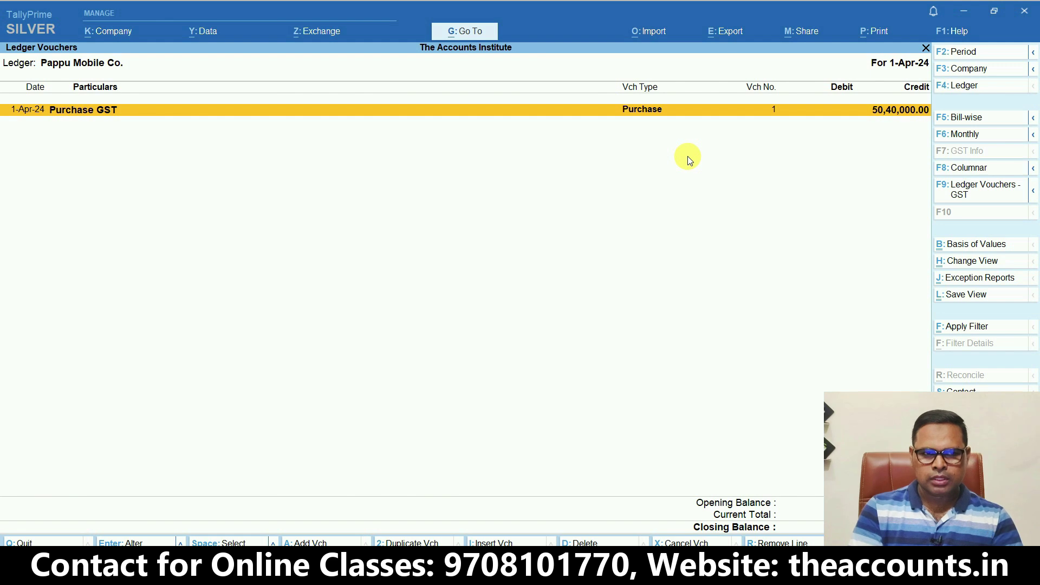
# Inspect voucher 1 (credited 50,40,000.00, no TDS) and start a new purchase voucher
pyautogui.press('Return')
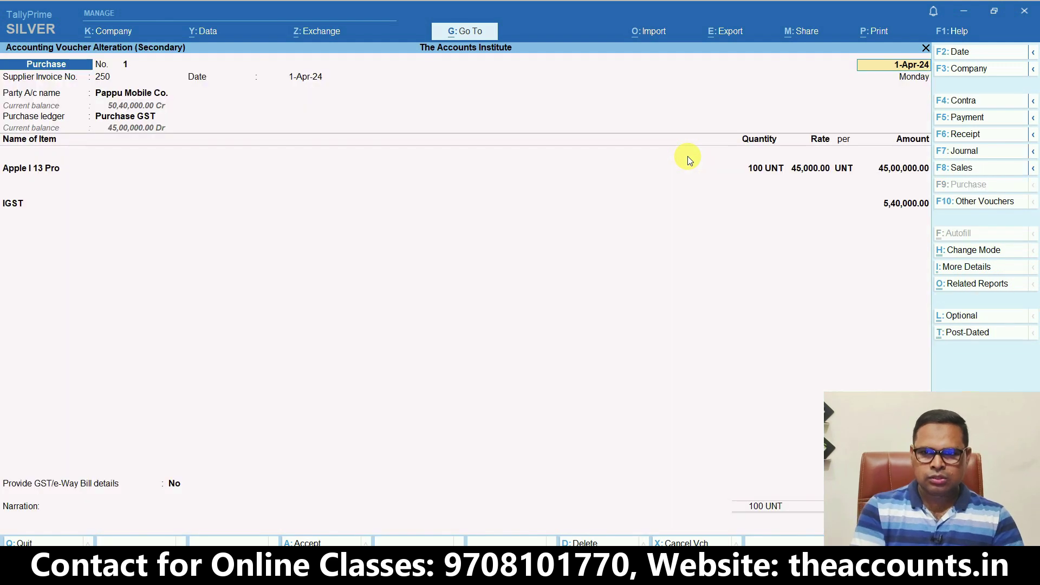
pyautogui.press('ctrl')
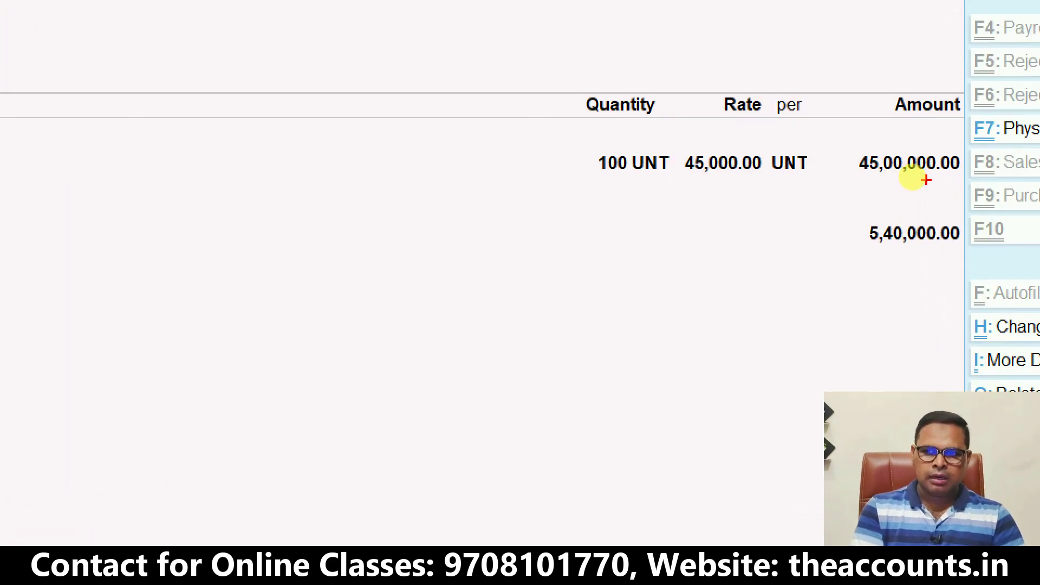
pyautogui.moveTo(885, 181)
pyautogui.mouseDown()
pyautogui.moveTo(899, 30)
pyautogui.moveTo(969, 74)
pyautogui.mouseUp()
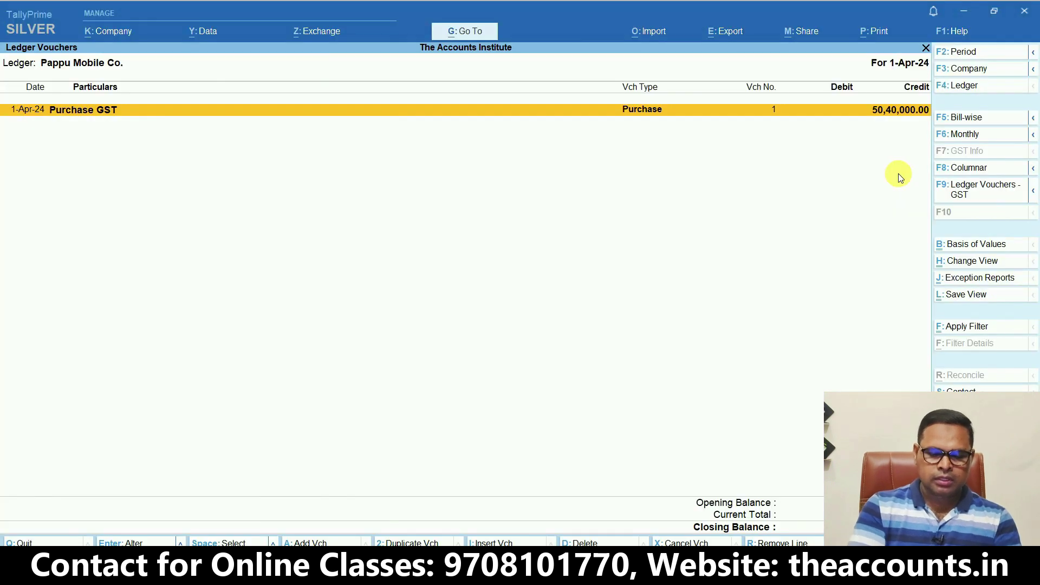
pyautogui.hotkey('alt', 'a')
# Enter supplier invoice 2650, party Pappu Mobile Co., and Purchase GST as purchase ledger
pyautogui.write('2650')
pyautogui.press('Return')
pyautogui.press('Return')
pyautogui.press('Down')
pyautogui.press('Return')
pyautogui.hotkey('ctrl', 'a')
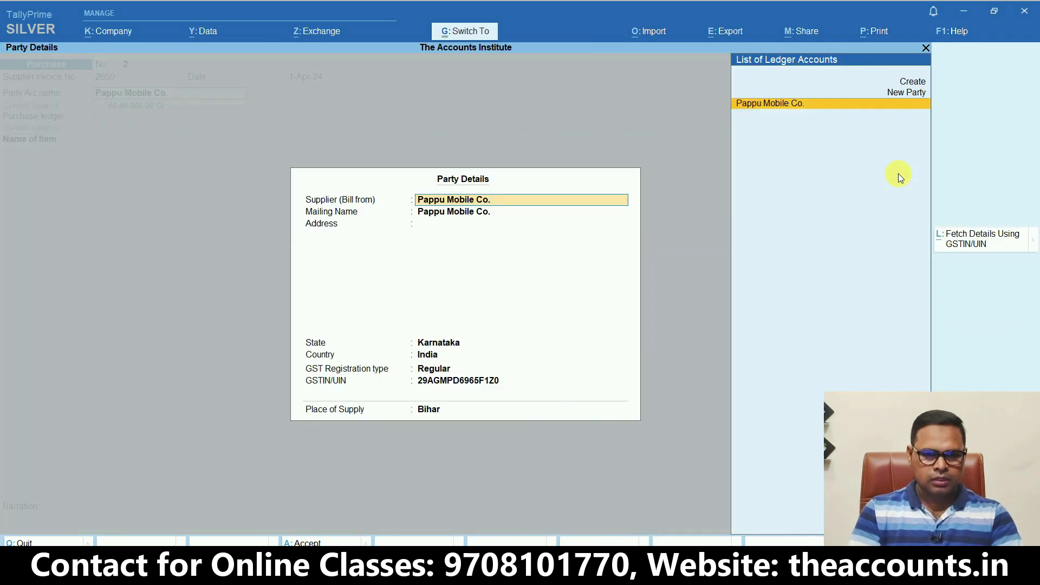
pyautogui.hotkey('ctrl', 'a')
pyautogui.press('Return')
# Add 1 Apple I 13 Pro at a rate of 10,00,000.00
pyautogui.press('Down')
pyautogui.press('Return')
pyautogui.write('1')
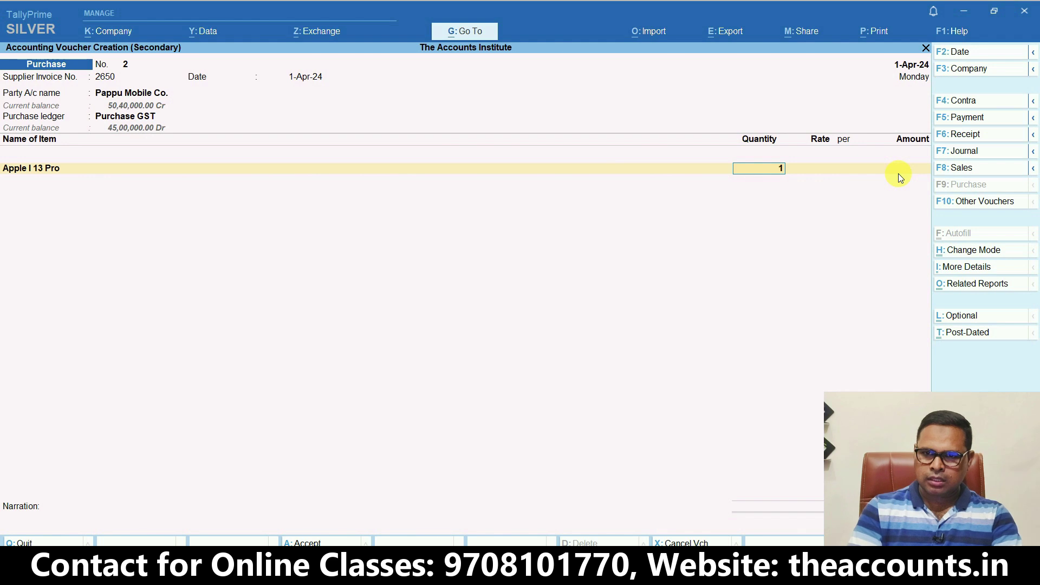
pyautogui.press('Return')
pyautogui.write('10000000.00')
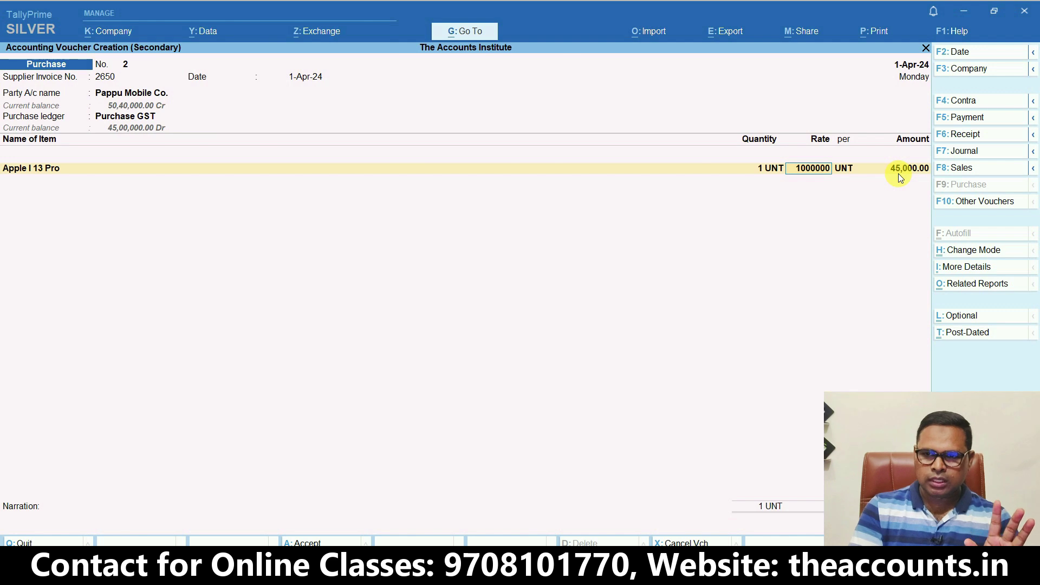
pyautogui.press('Return')
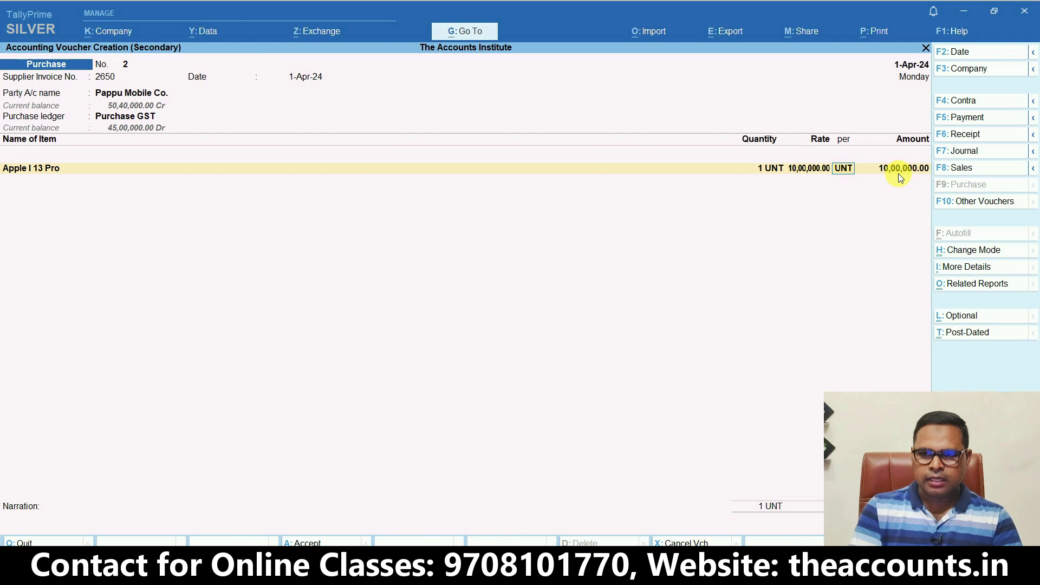
pyautogui.press('Return')
pyautogui.press('Return')
# Add IGST (1,20,000.00) and Tds on Goods ((-)500.00) ledger lines
pyautogui.press('Return')
pyautogui.write('Igst')
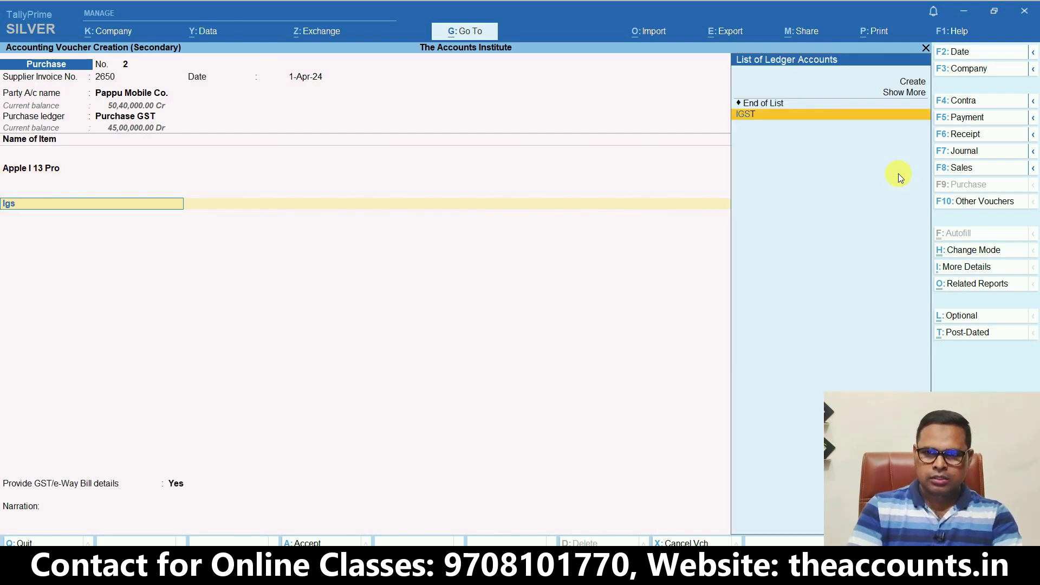
pyautogui.press('Return')
pyautogui.write('Tds')
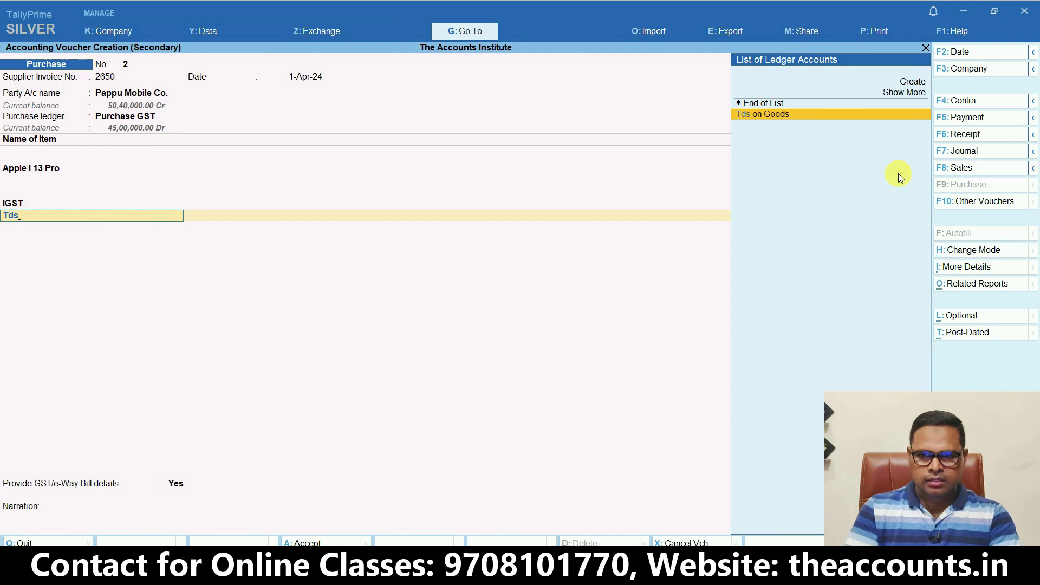
pyautogui.press('Return')
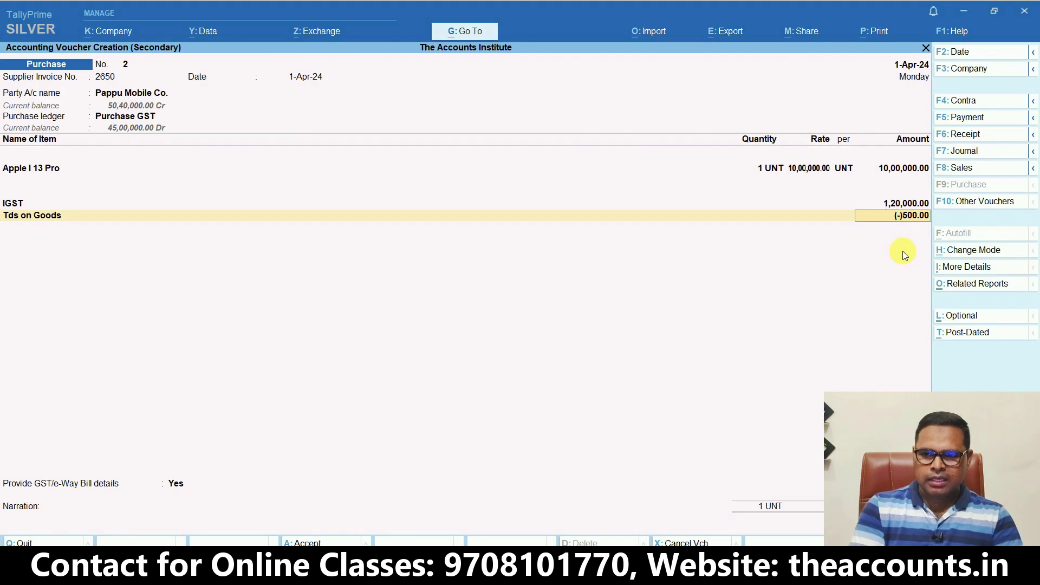
pyautogui.click(959, 287)
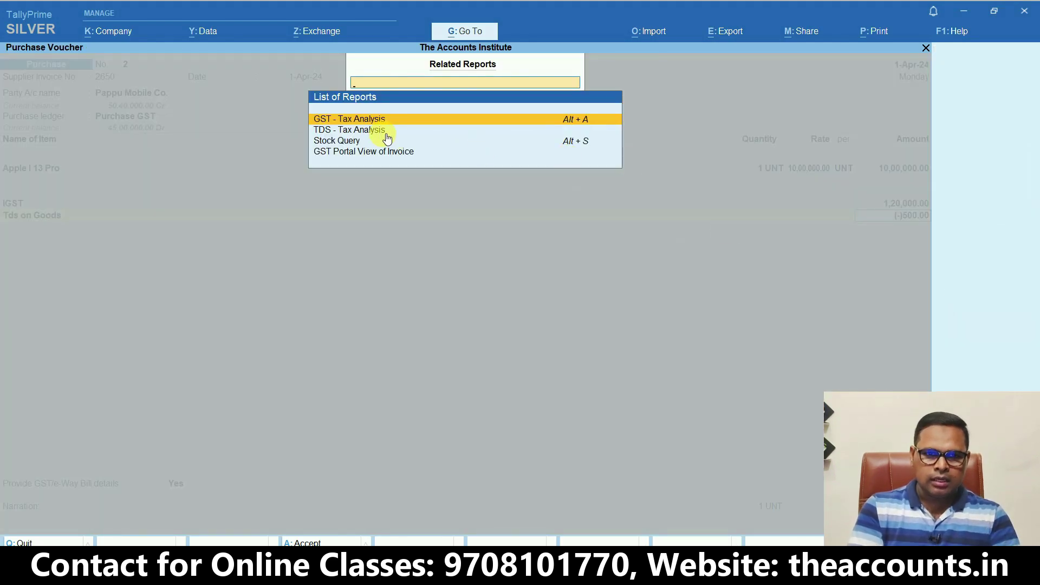
pyautogui.click(370, 132)
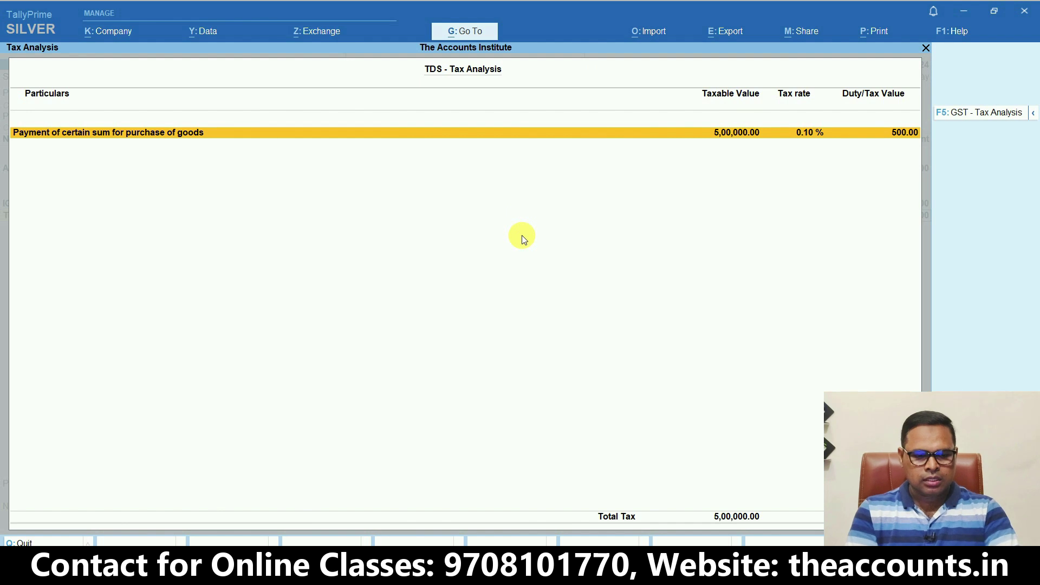
pyautogui.hotkey('alt', 'F5')
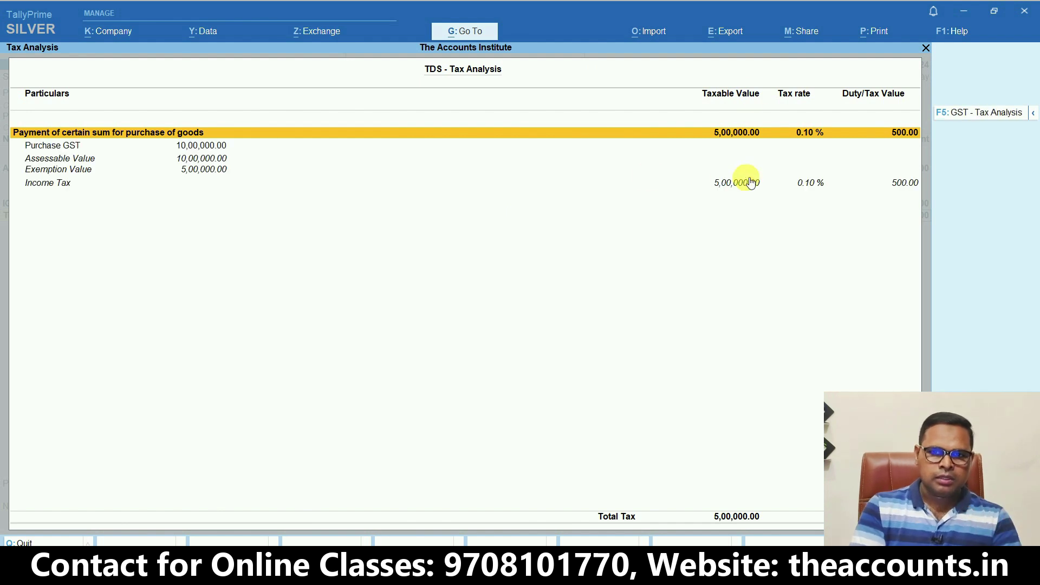
pyautogui.press('ctrl')
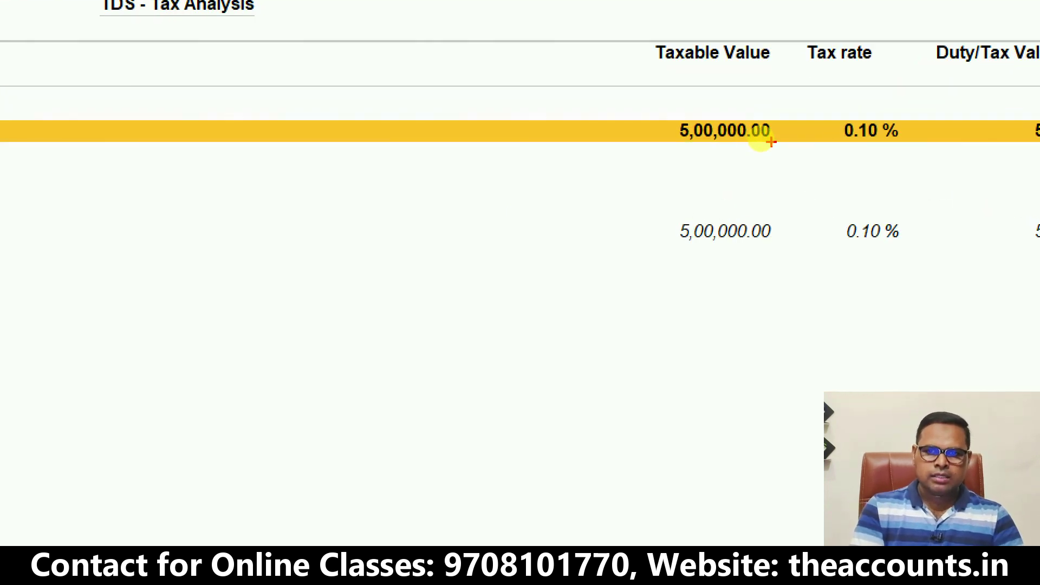
pyautogui.moveTo(669, 111)
pyautogui.mouseDown()
pyautogui.moveTo(684, 210)
pyautogui.moveTo(662, 92)
pyautogui.mouseUp()
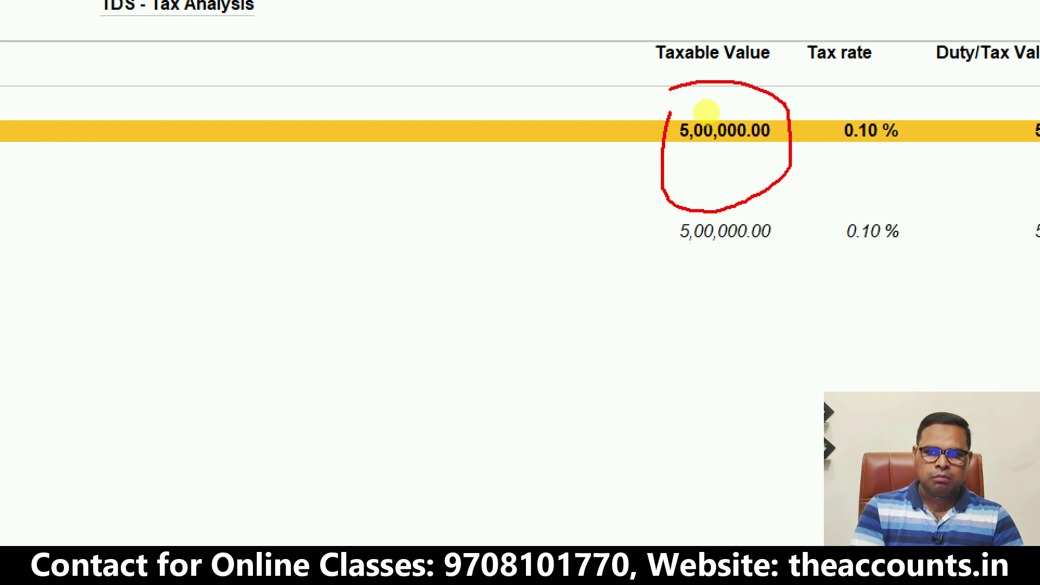
pyautogui.moveTo(692, 194)
pyautogui.mouseDown()
pyautogui.moveTo(620, 299)
pyautogui.moveTo(699, 199)
pyautogui.moveTo(685, 197)
pyautogui.mouseUp()
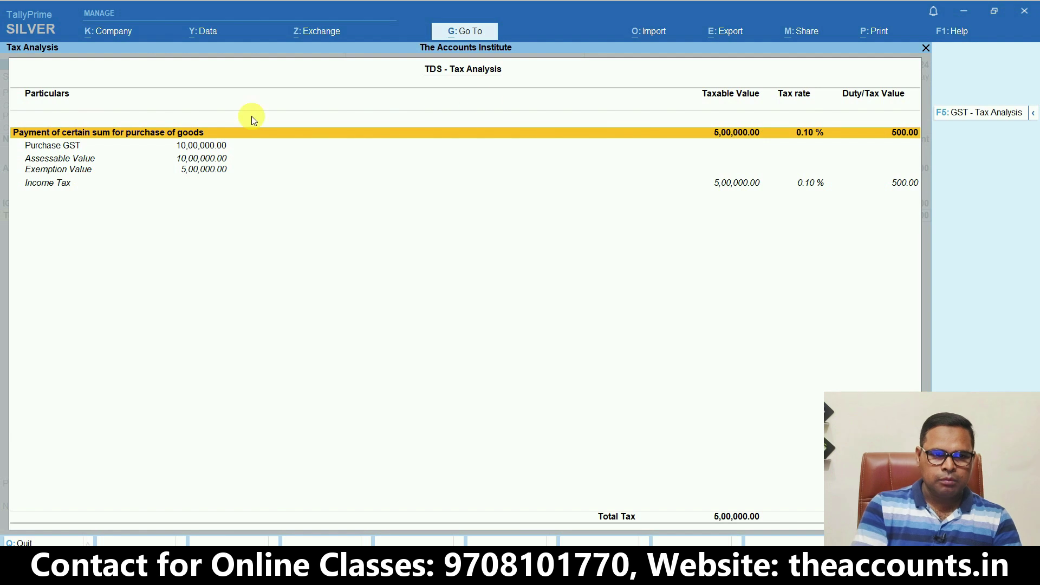
pyautogui.click(81, 147)
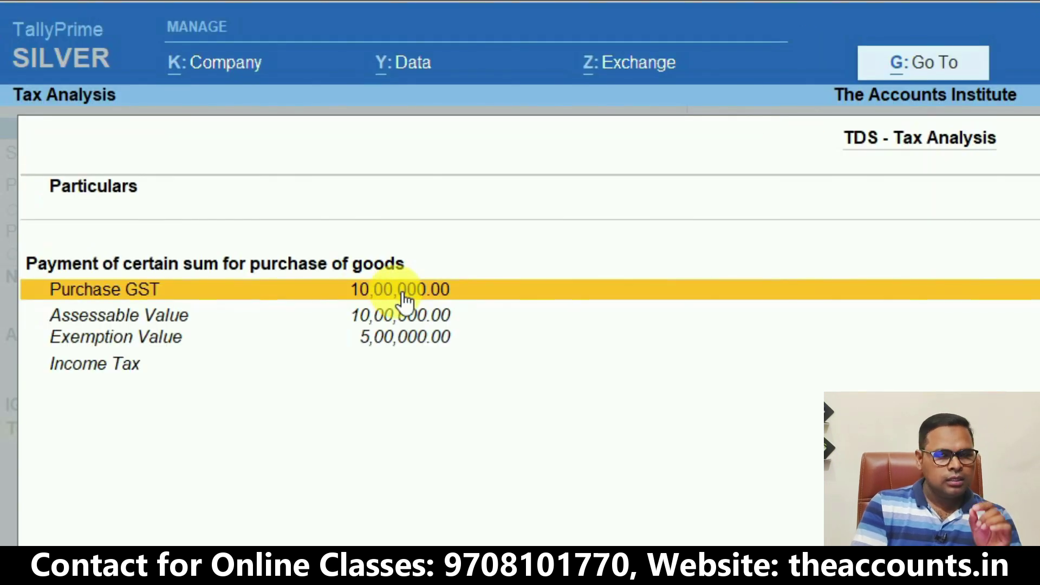
pyautogui.click(174, 318)
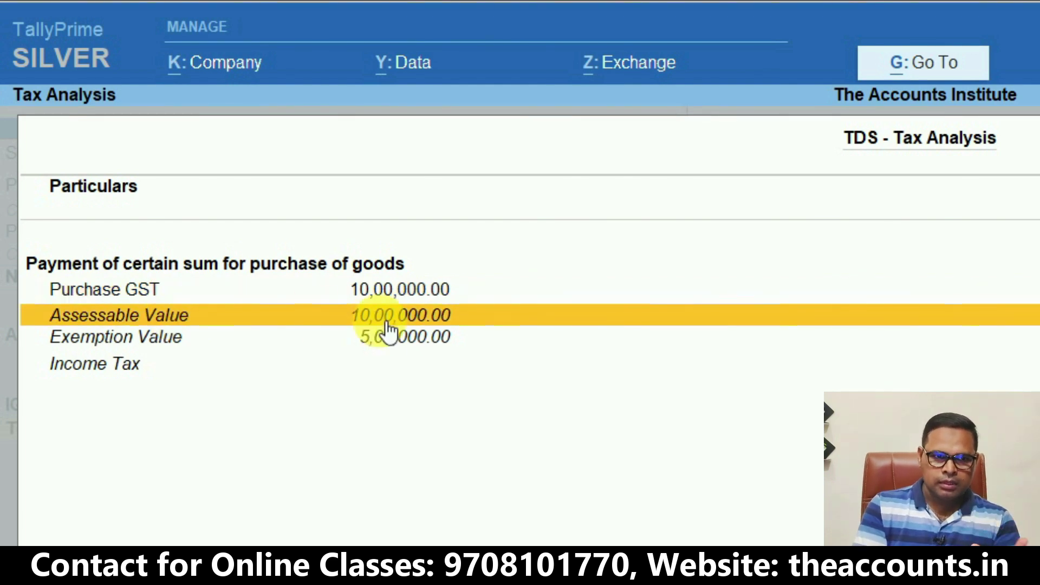
pyautogui.click(187, 349)
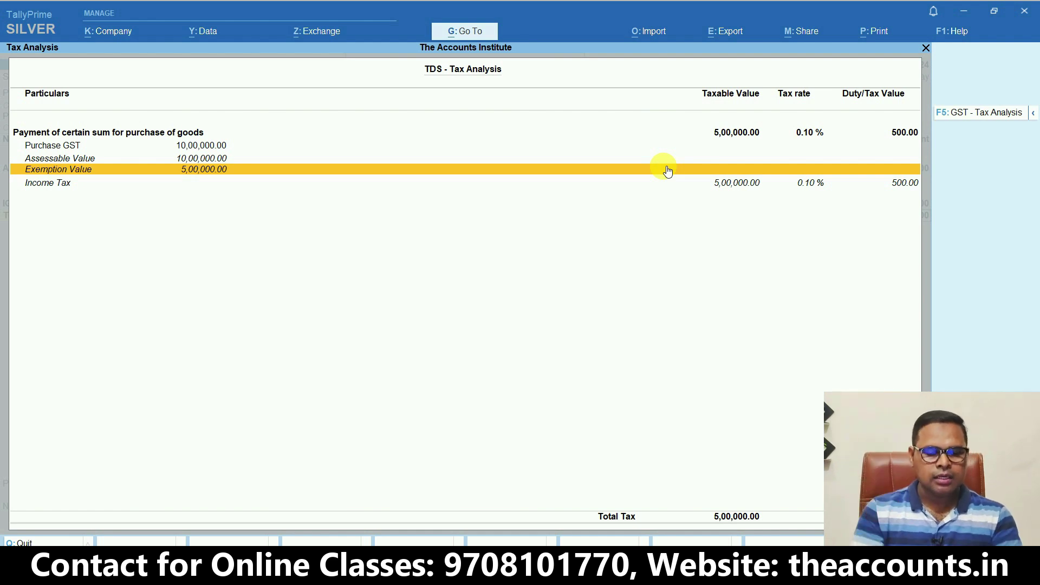
pyautogui.press('Escape')
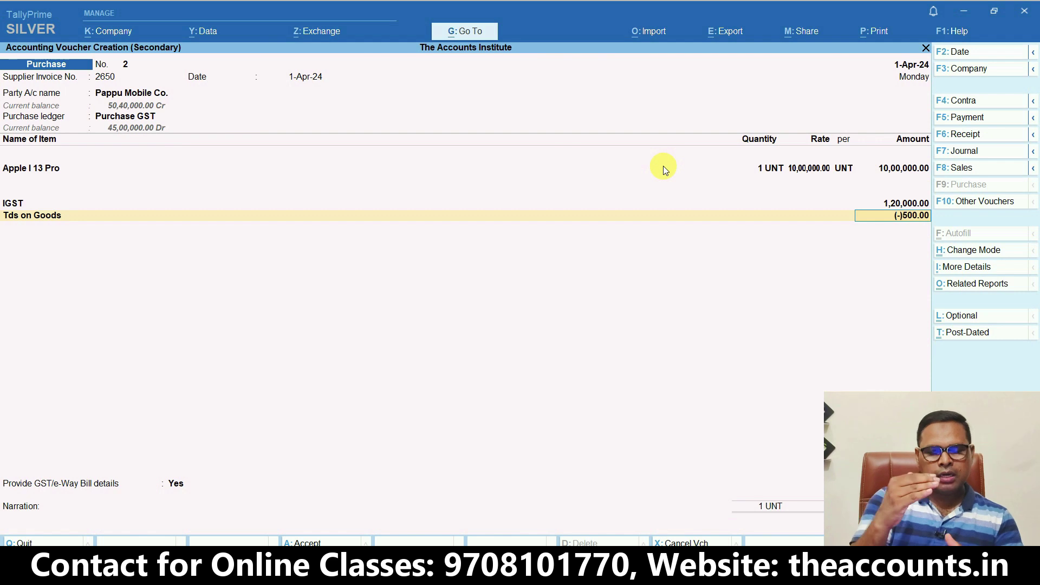